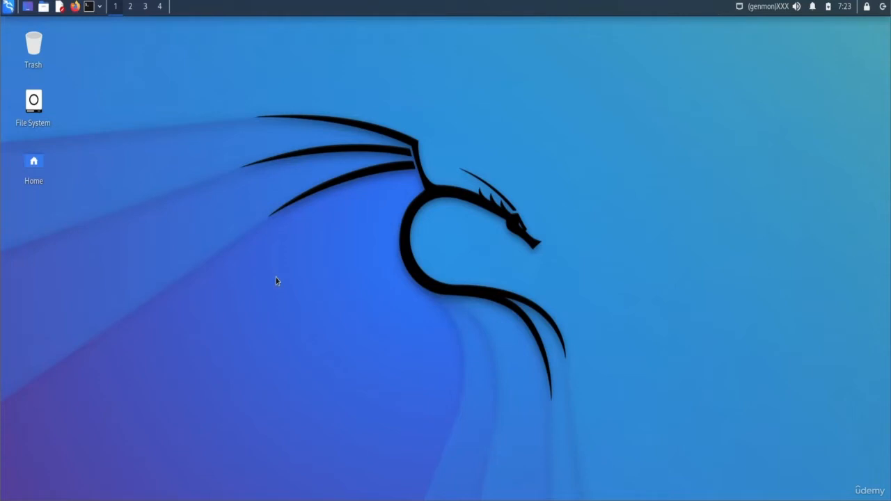
# - Launch burpsuite from the Kali menu search and dismiss the Java version warning
pyautogui.click(9, 6)
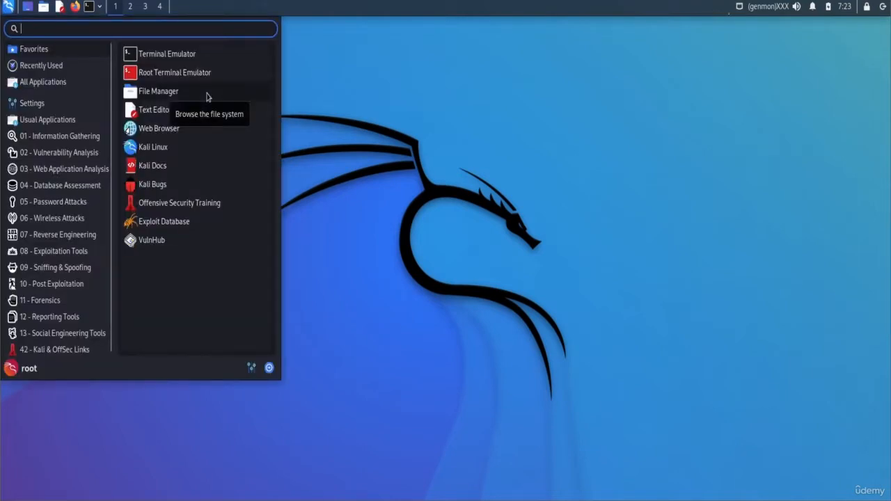
pyautogui.write('burp')
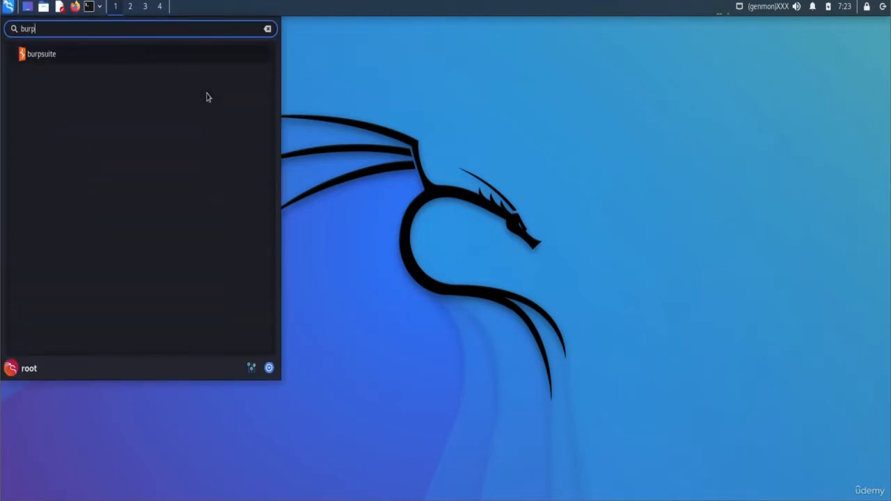
pyautogui.press('Return')
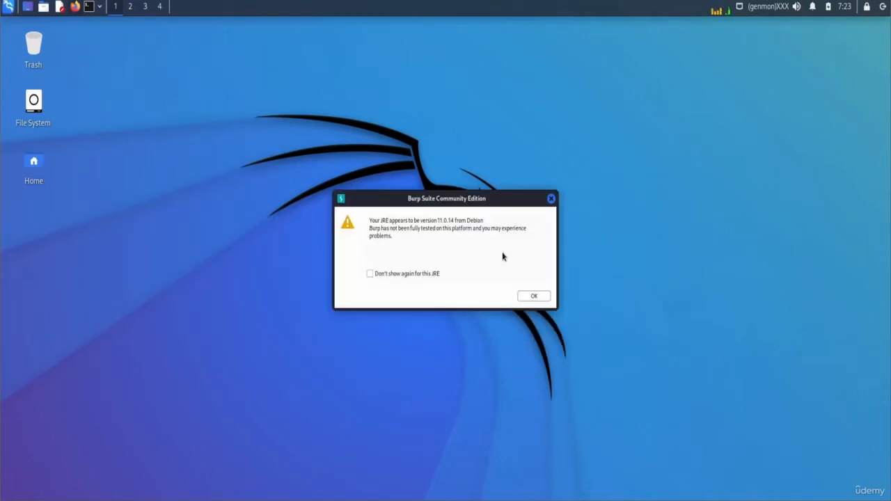
pyautogui.click(533, 296)
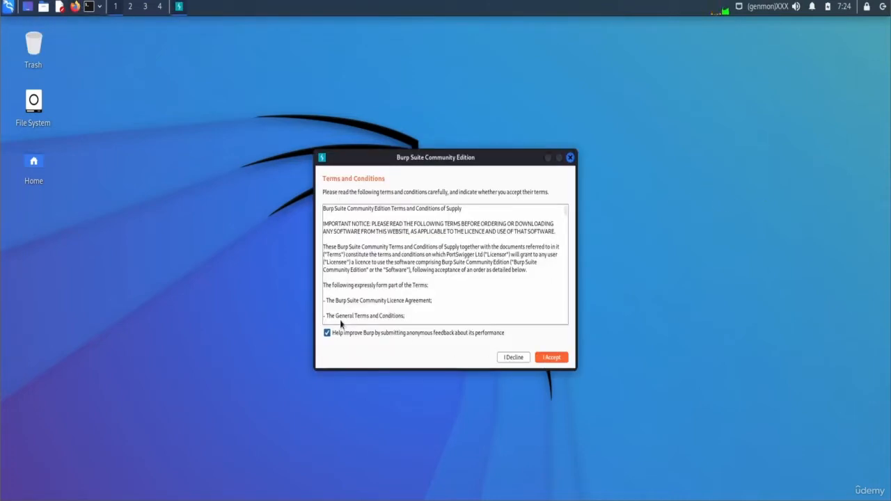
# - Accept the terms and start a Temporary project using Burp defaults
pyautogui.click(440, 335)
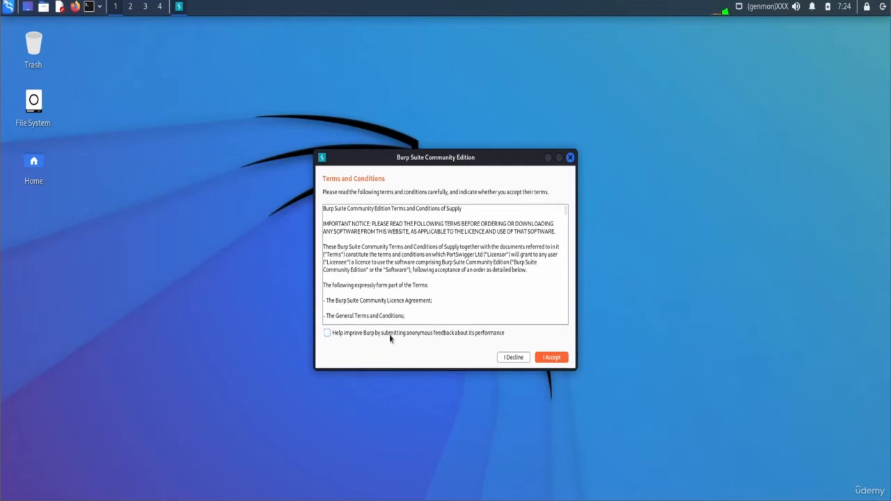
pyautogui.click(552, 357)
pyautogui.click(626, 392)
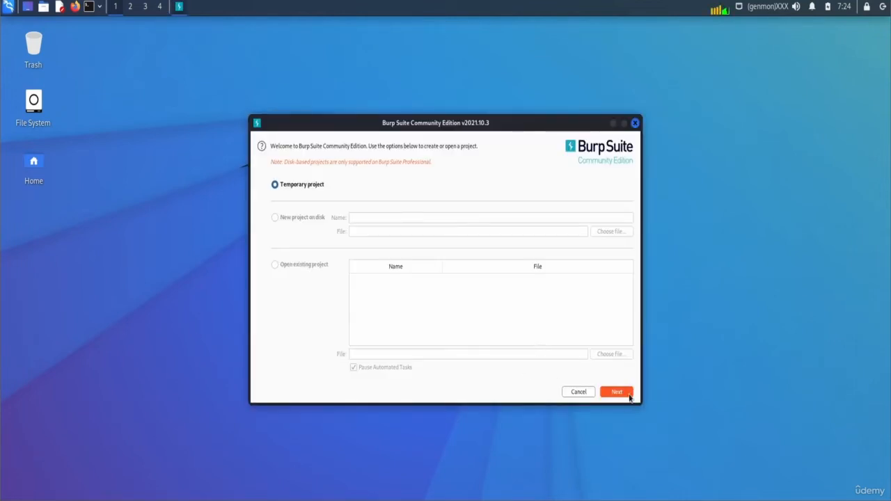
pyautogui.click(521, 355)
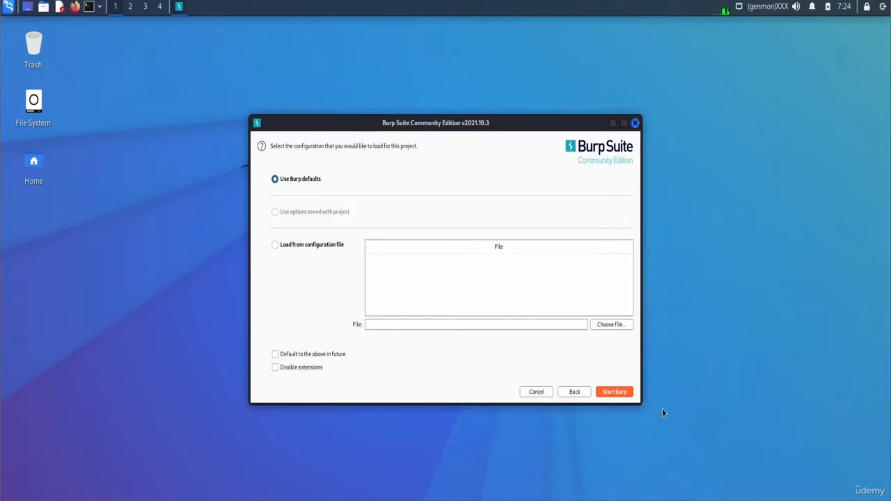
pyautogui.click(625, 393)
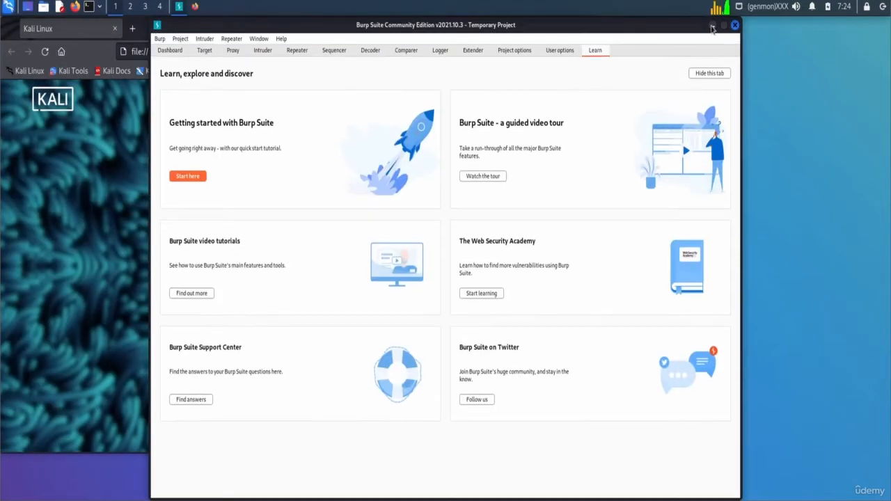
# - Bring Firefox forward, maximize it, and reach the Extensions & Themes add-ons manager
pyautogui.click(712, 25)
pyautogui.click(575, 29)
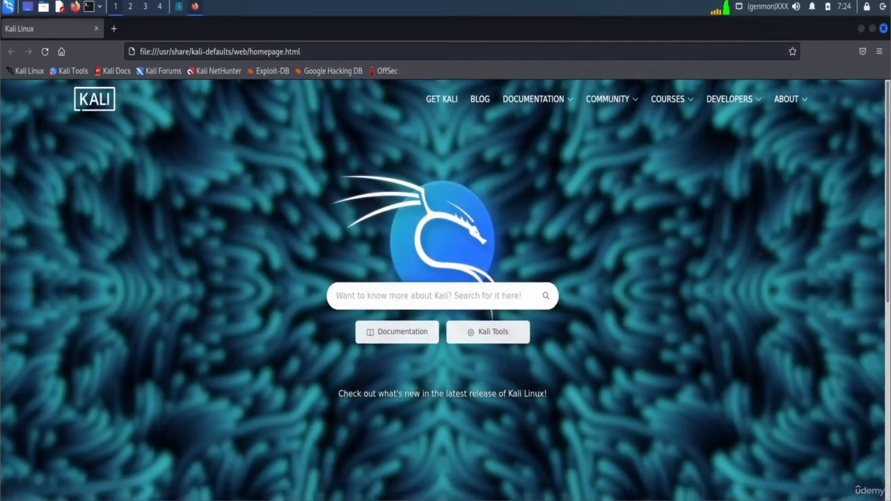
pyautogui.click(879, 52)
pyautogui.click(862, 52)
pyautogui.click(862, 52)
pyautogui.click(879, 52)
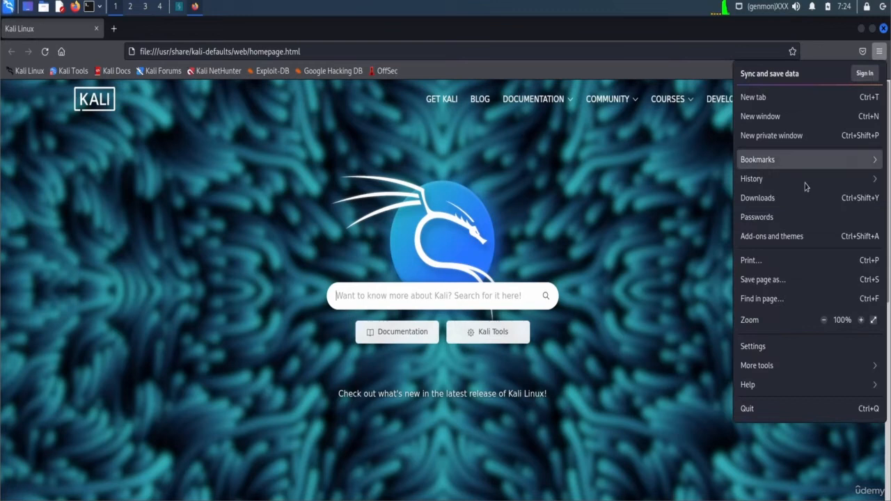
pyautogui.click(766, 346)
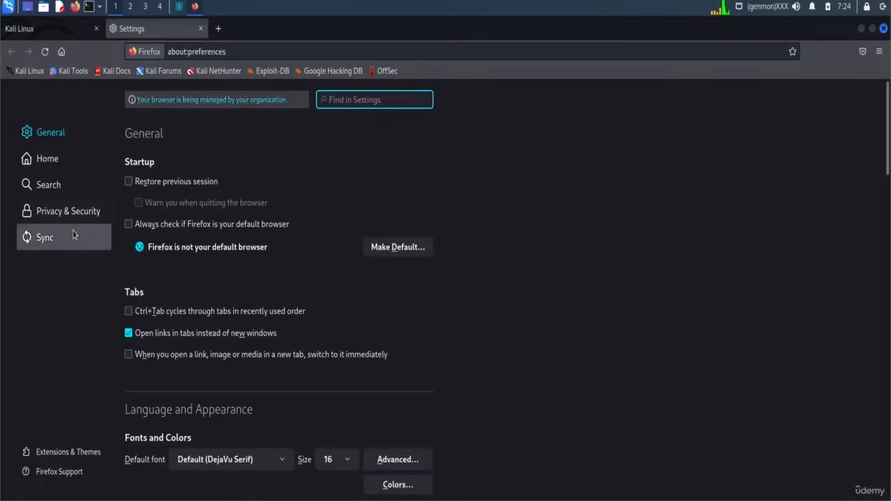
pyautogui.click(68, 451)
# - Search add-ons for 'foxy' and install FoxyProxy Standard
pyautogui.click(327, 99)
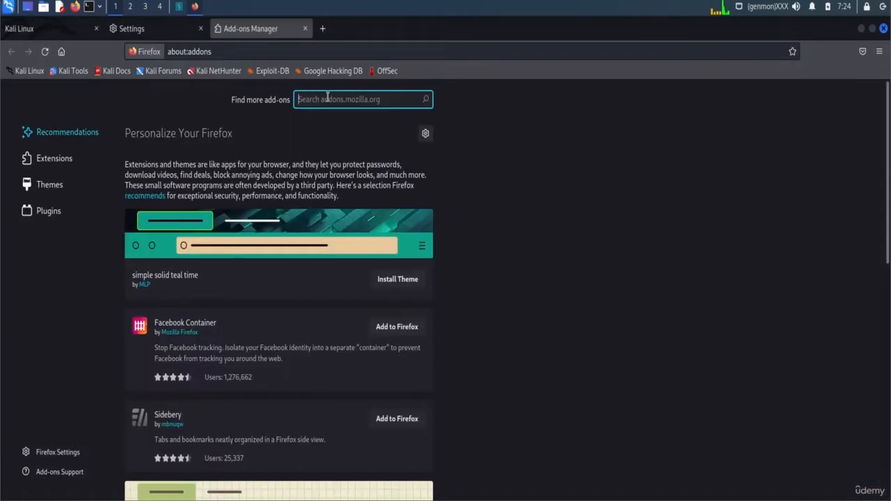
pyautogui.write('f')
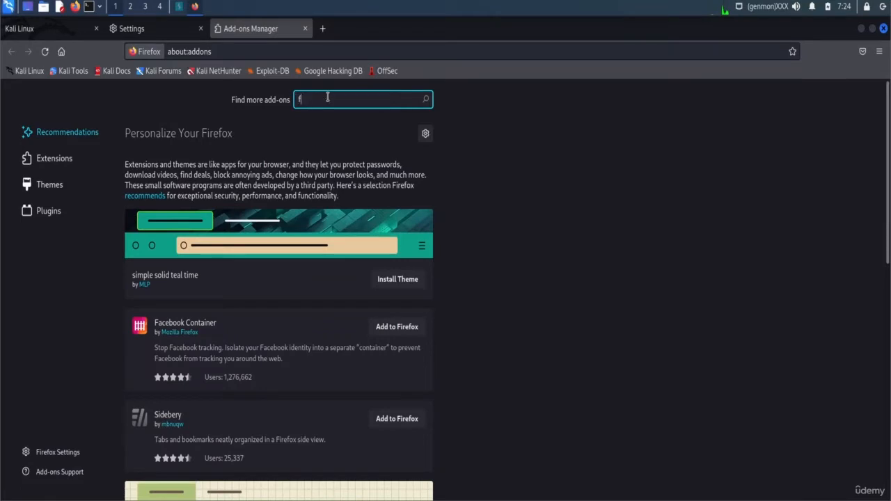
pyautogui.write('oxy')
pyautogui.press('Return')
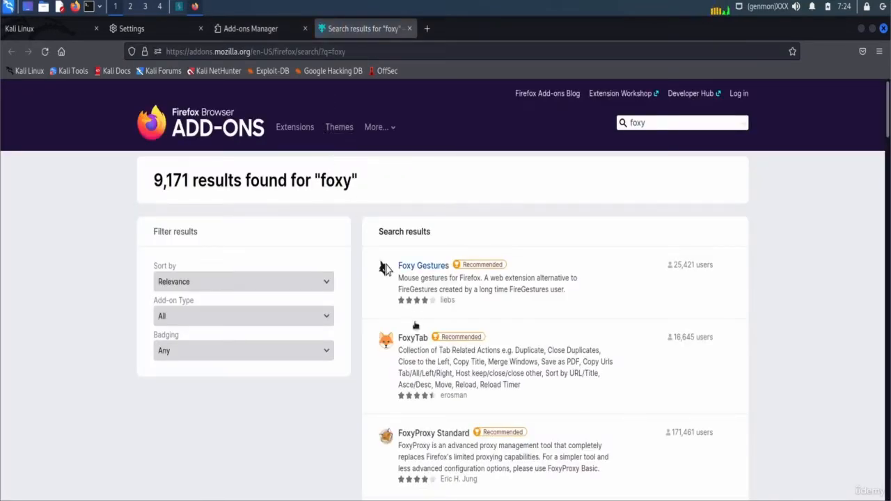
pyautogui.click(432, 439)
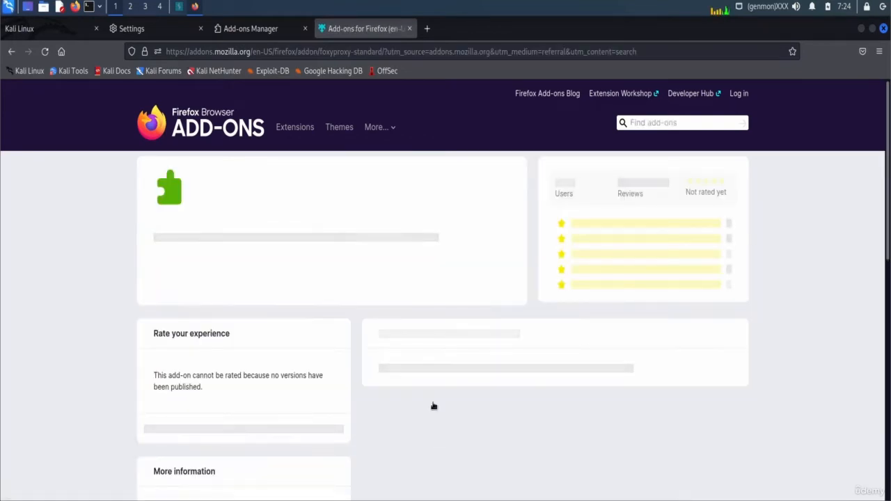
pyautogui.click(477, 300)
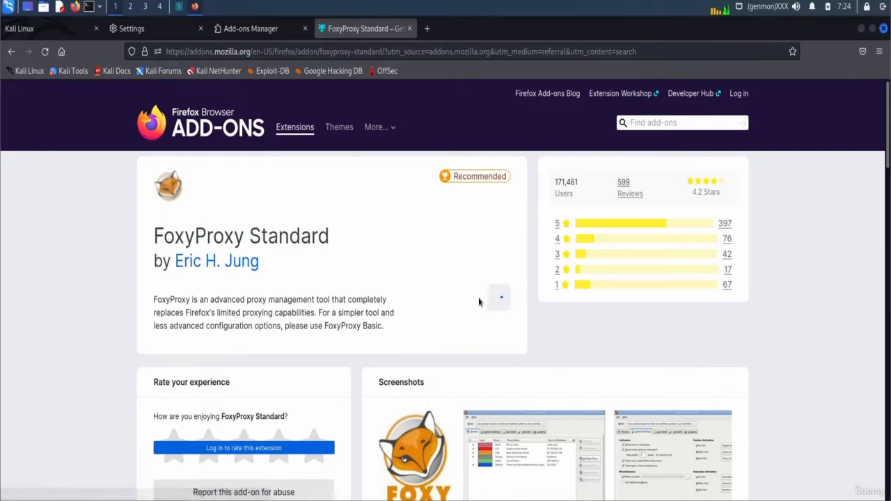
pyautogui.click(365, 202)
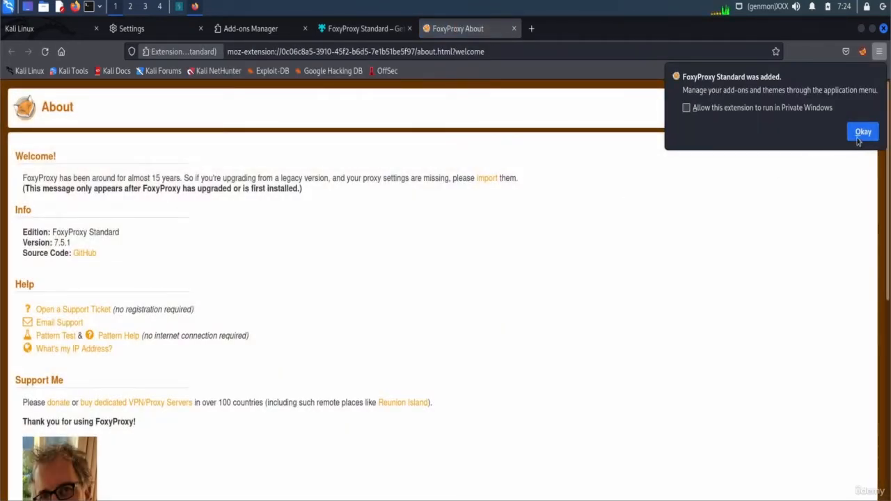
pyautogui.click(860, 134)
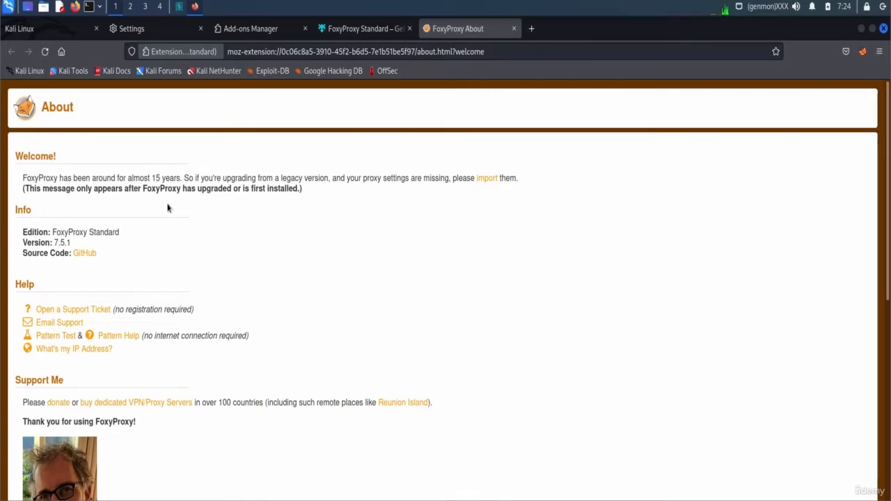
# - Close the welcome, add-on, add-ons manager, settings and Kali tabs, leaving one blank tab
pyautogui.click(513, 28)
pyautogui.click(410, 28)
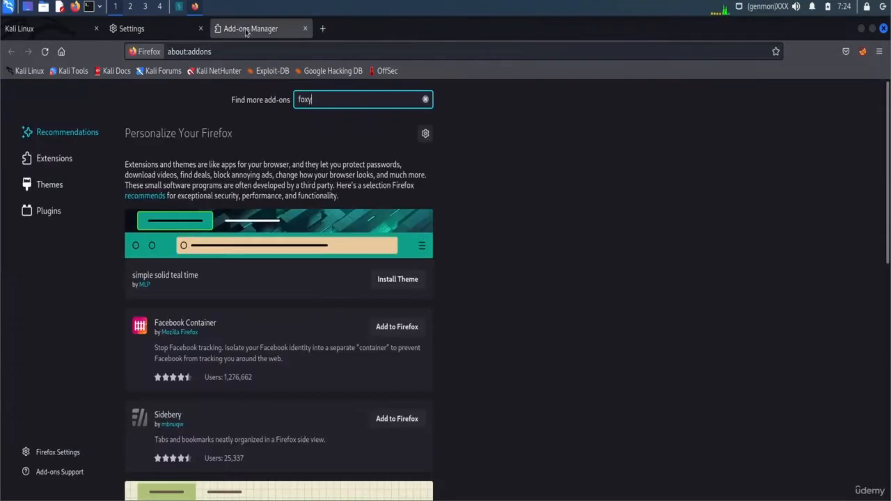
pyautogui.click(303, 28)
pyautogui.click(201, 29)
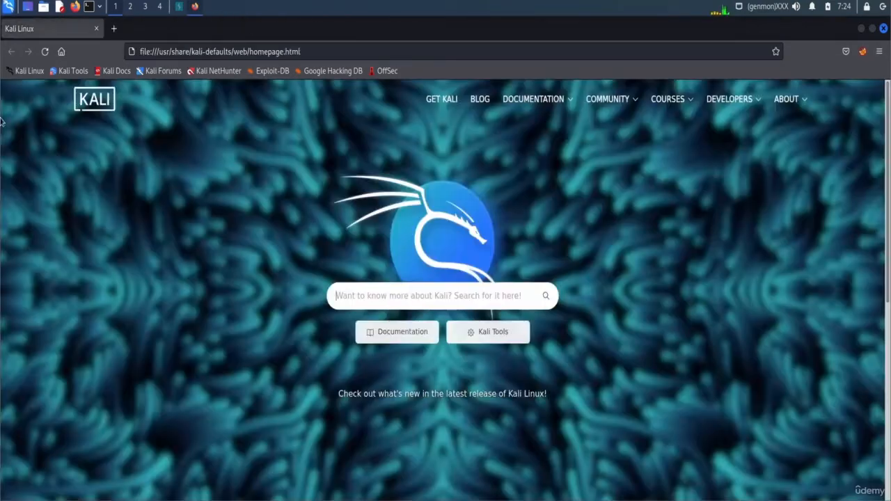
pyautogui.click(114, 28)
pyautogui.click(96, 28)
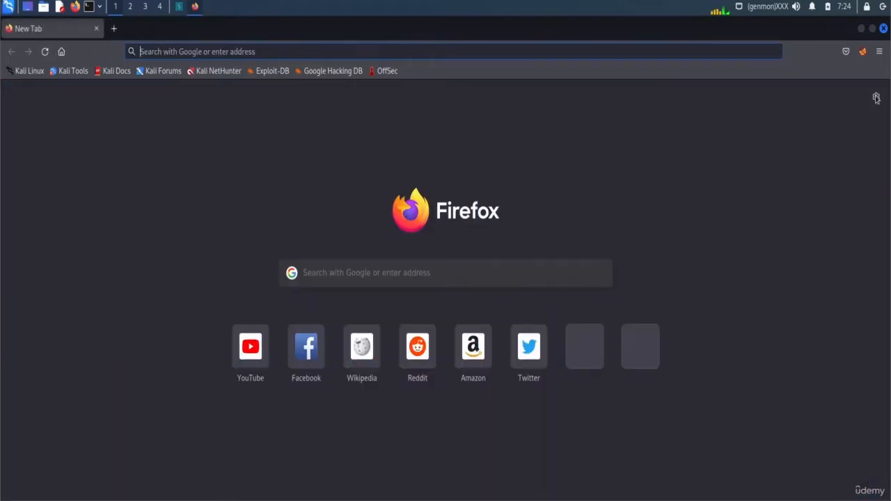
# - Start a new FoxyProxy proxy with IP 127.0.0.1 and port 8080
pyautogui.click(863, 51)
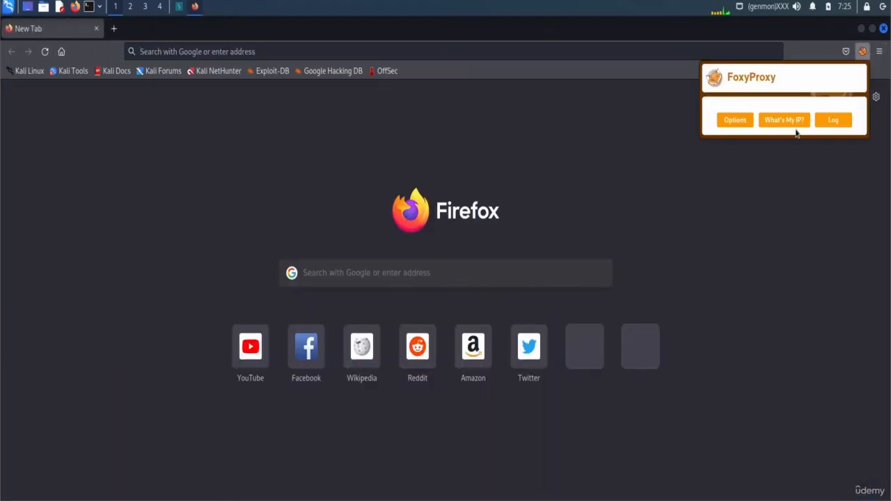
pyautogui.click(744, 122)
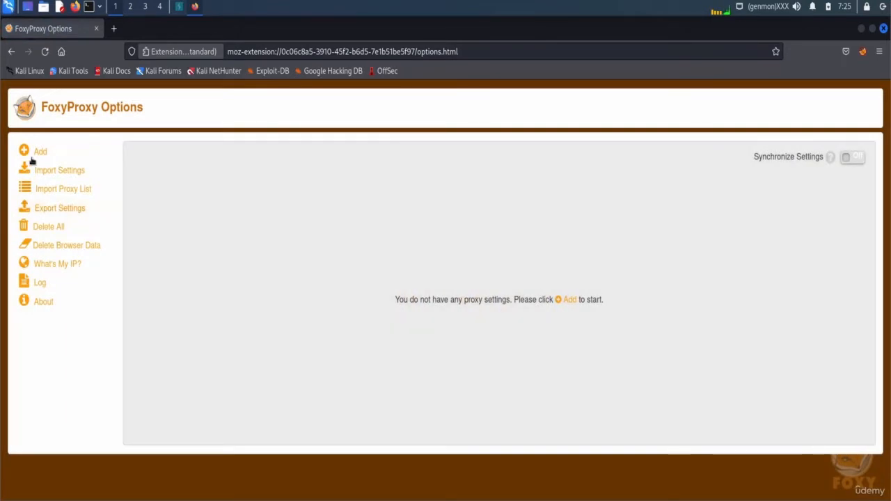
pyautogui.click(33, 155)
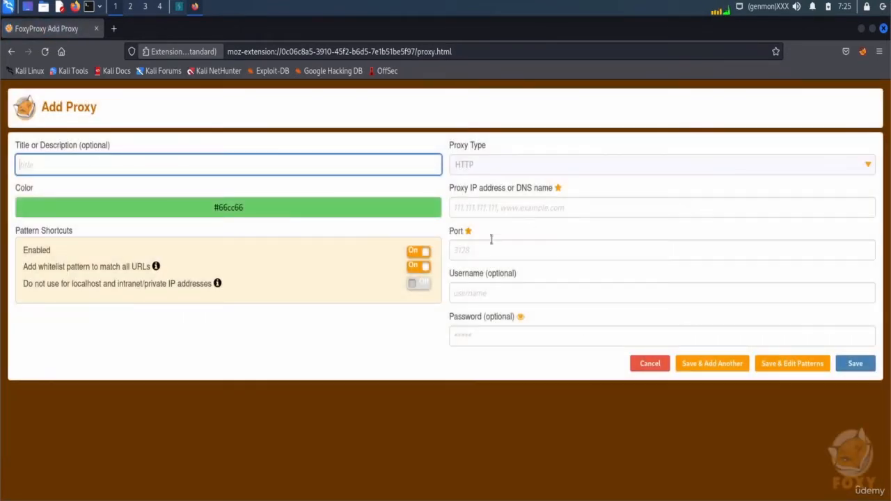
pyautogui.click(503, 208)
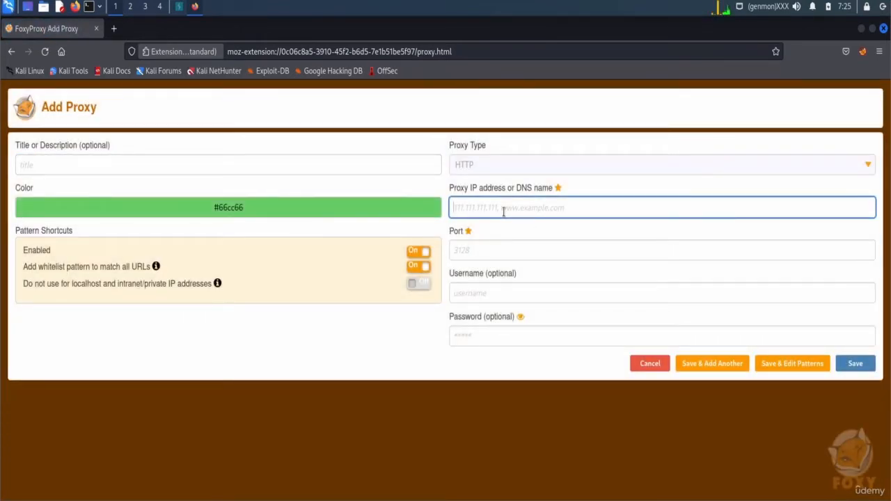
pyautogui.write('1')
pyautogui.press('BackSpace')
pyautogui.write('127.0.0.1')
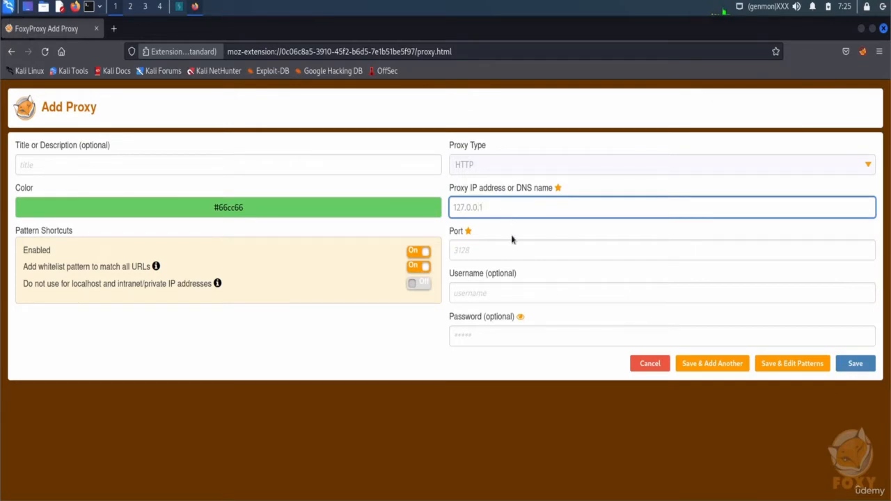
pyautogui.click(473, 243)
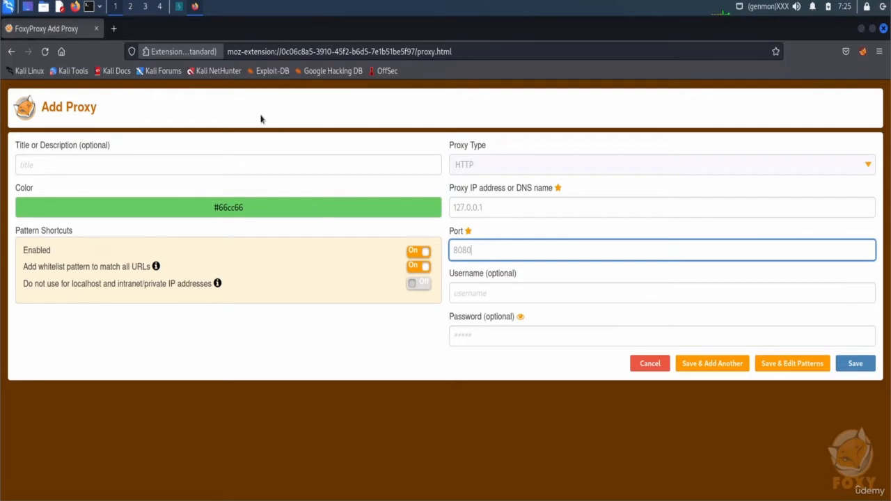
pyautogui.write('8080')
# - In Burp, check the Proxy tab's history and listener options on port 8080
pyautogui.click(176, 9)
pyautogui.click(202, 51)
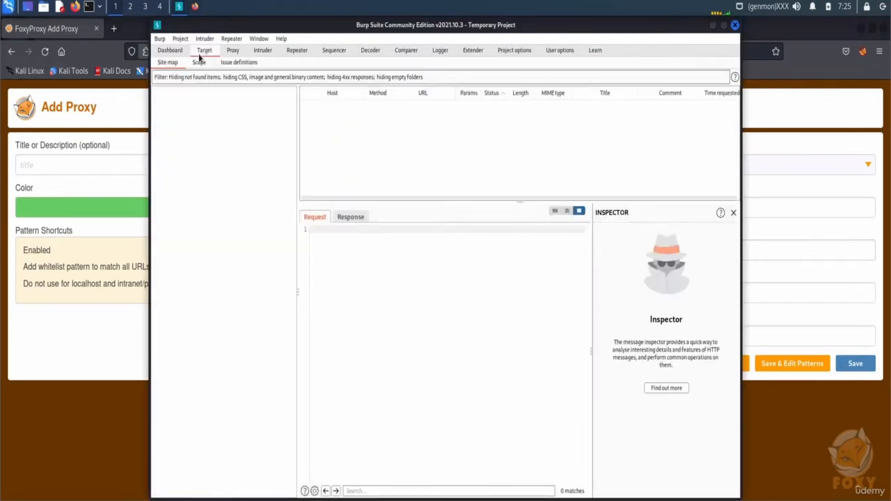
pyautogui.click(232, 50)
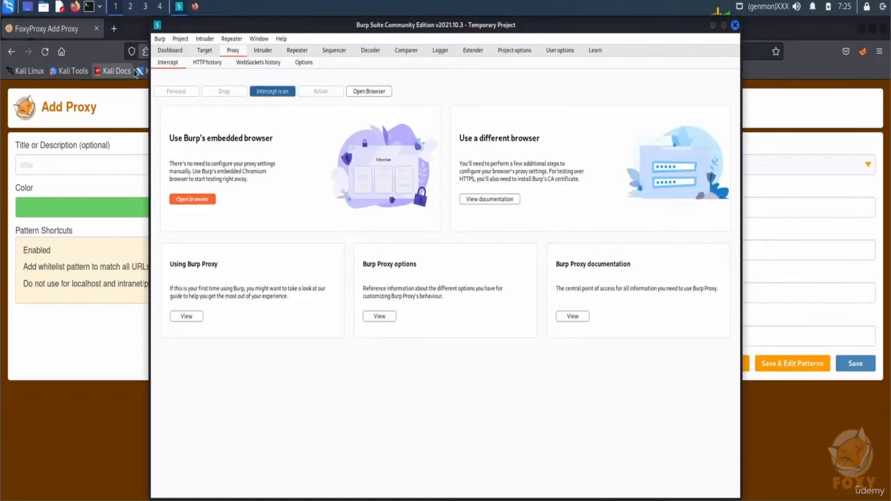
pyautogui.click(213, 63)
pyautogui.click(236, 63)
pyautogui.click(293, 64)
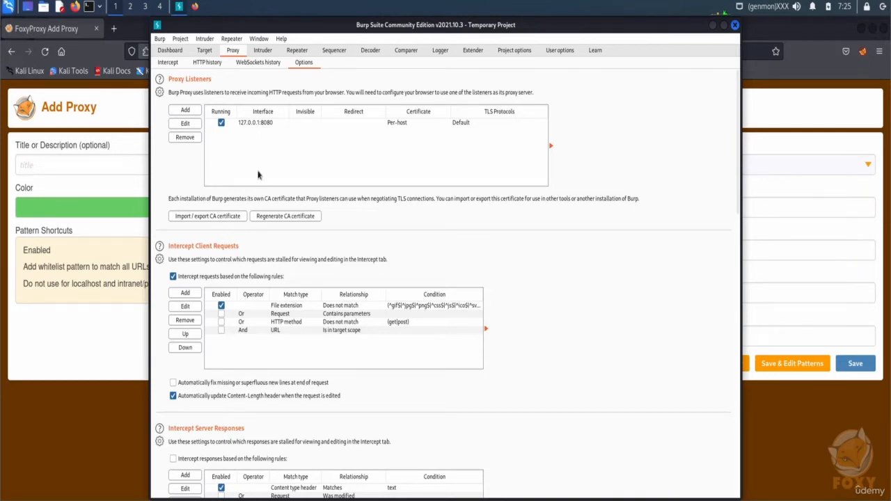
# - Title the FoxyProxy entry 'burp' and save it
pyautogui.click(142, 237)
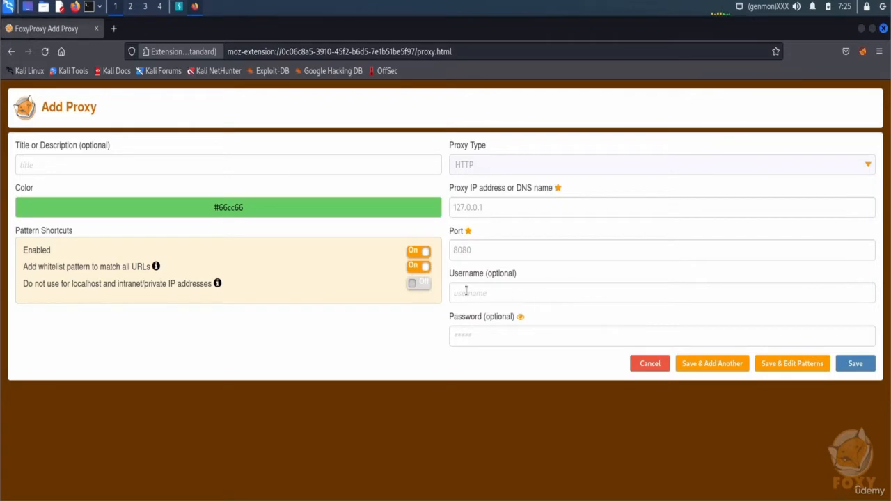
pyautogui.click(111, 161)
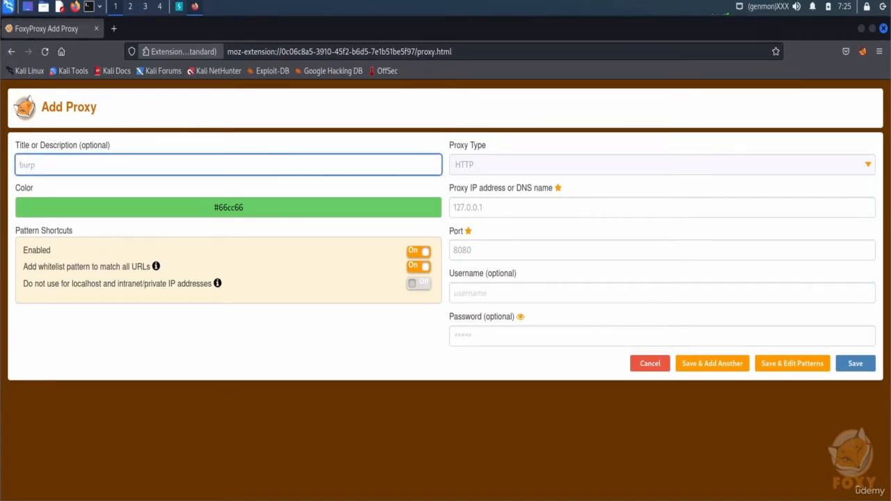
pyautogui.click(855, 362)
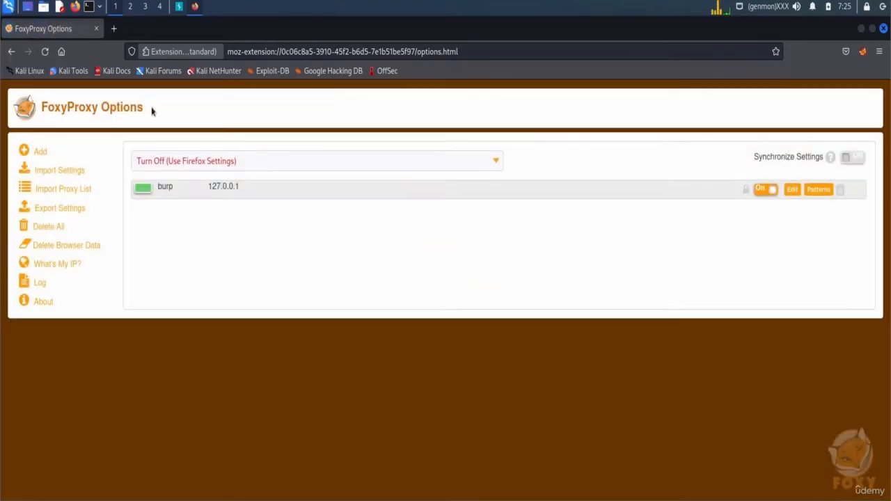
# - Replace the FoxyProxy options tab with a new tab and glance at Burp's site map
pyautogui.click(114, 29)
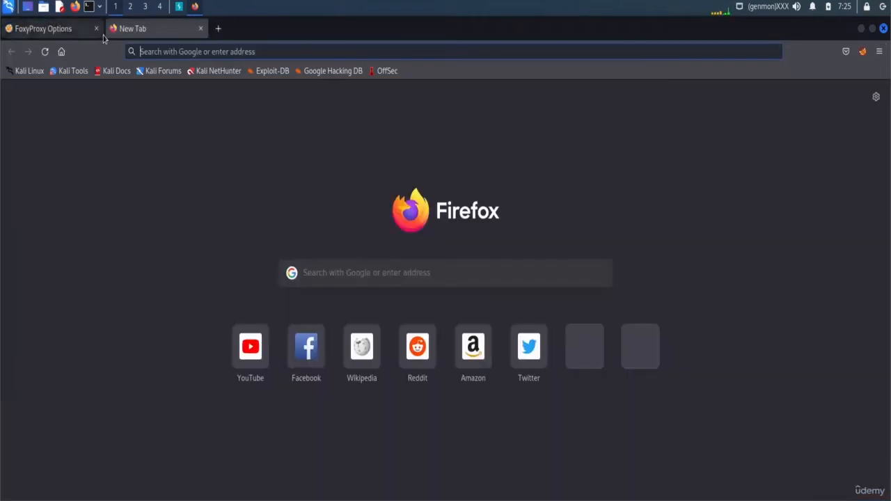
pyautogui.click(96, 29)
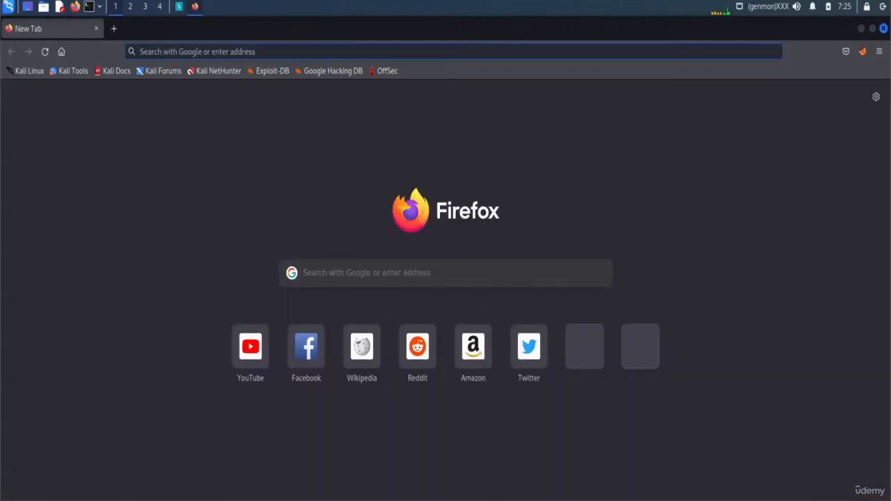
pyautogui.click(178, 7)
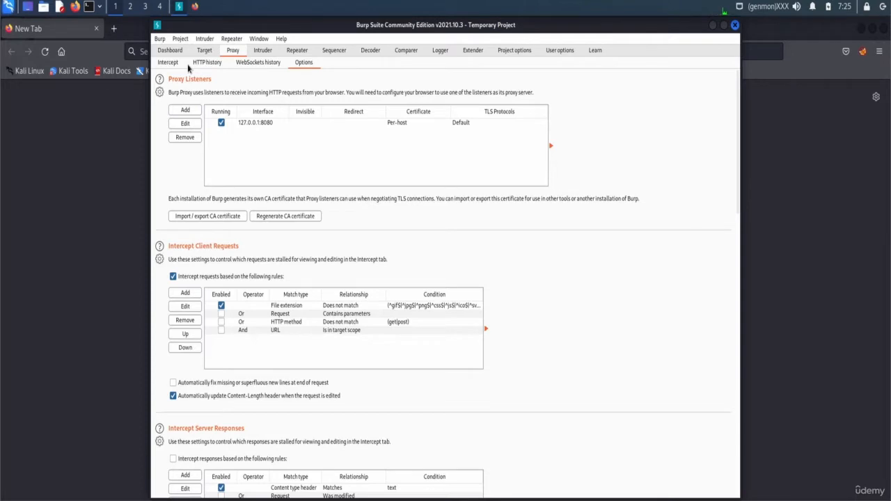
pyautogui.click(203, 51)
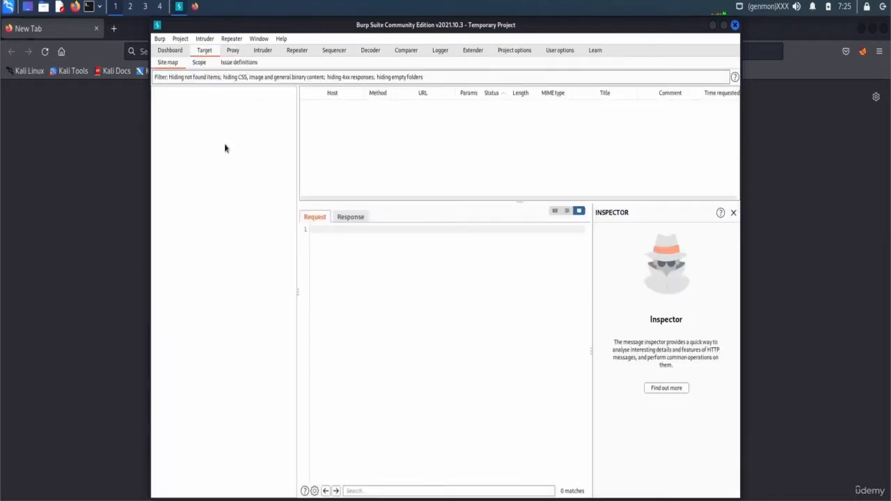
pyautogui.click(70, 176)
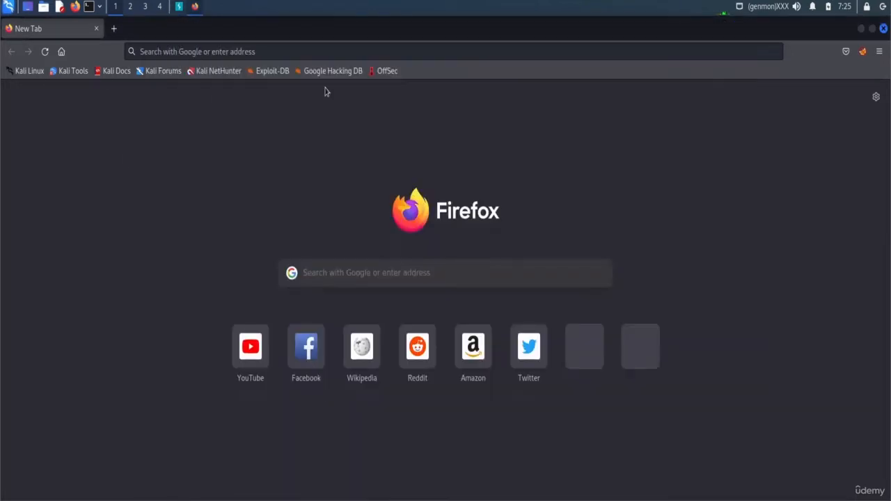
pyautogui.click(862, 51)
pyautogui.click(727, 133)
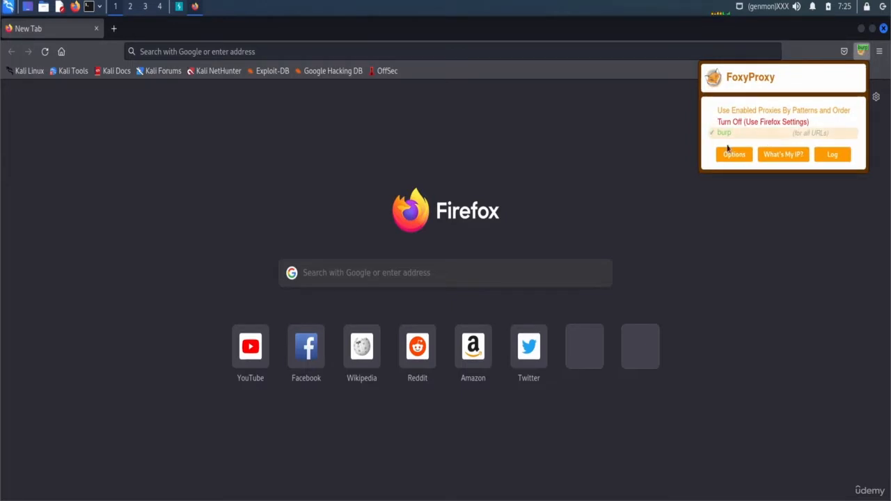
pyautogui.click(329, 56)
pyautogui.write('h')
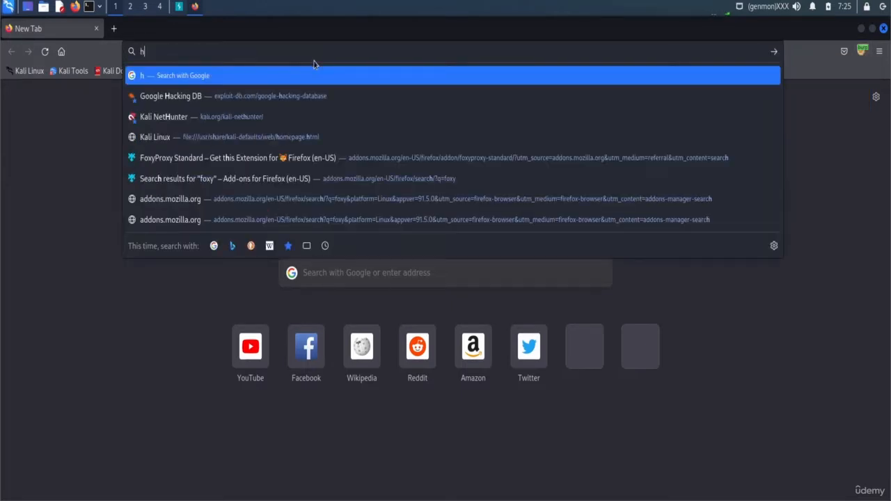
pyautogui.write('ttp://burp')
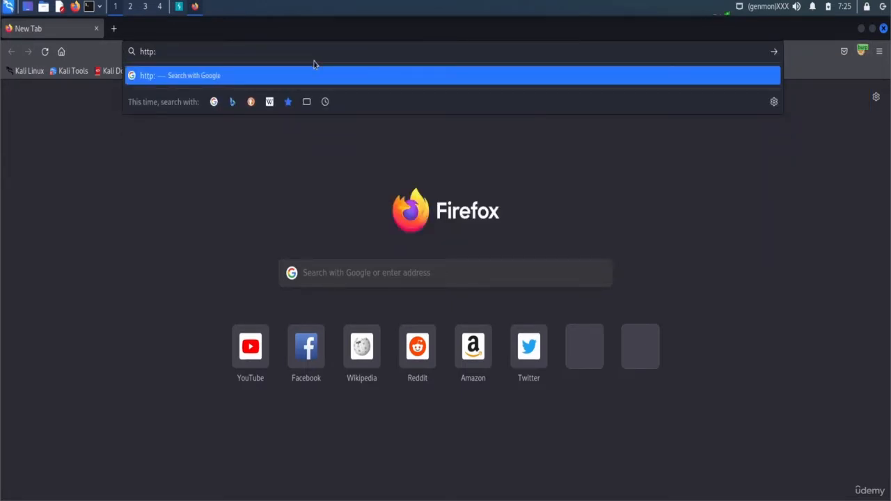
pyautogui.press('Return')
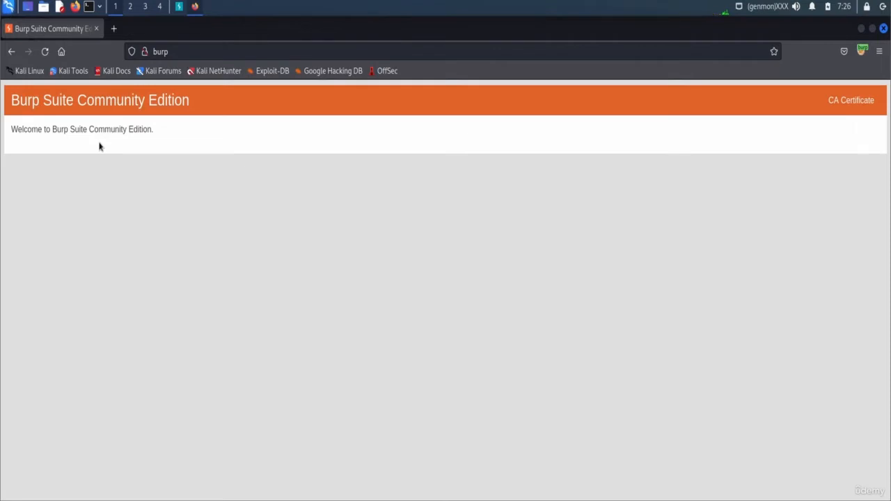
pyautogui.click(863, 105)
# - Save Burp's cacert.der file and open Firefox settings in a new tab
pyautogui.click(350, 309)
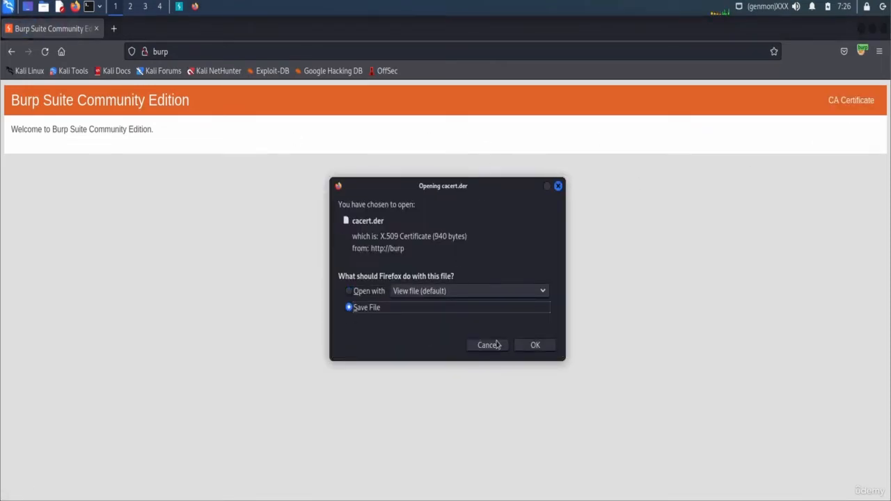
pyautogui.click(535, 345)
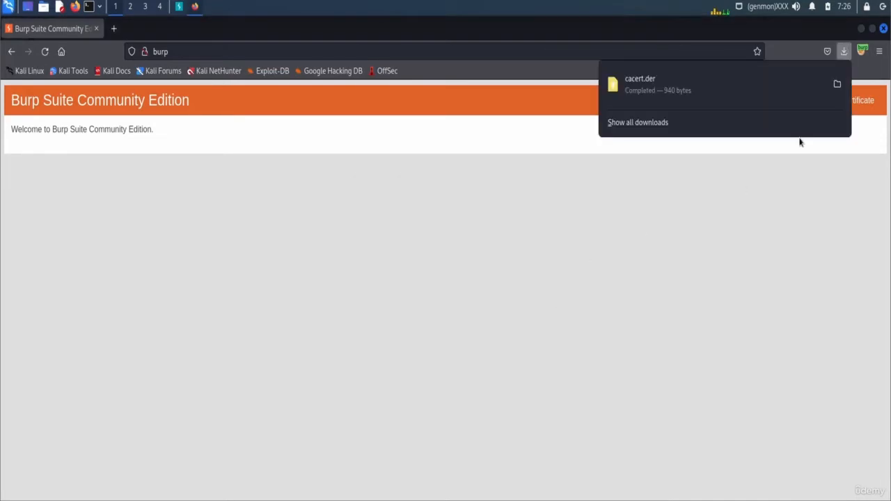
pyautogui.hotkey('ctrl', 't')
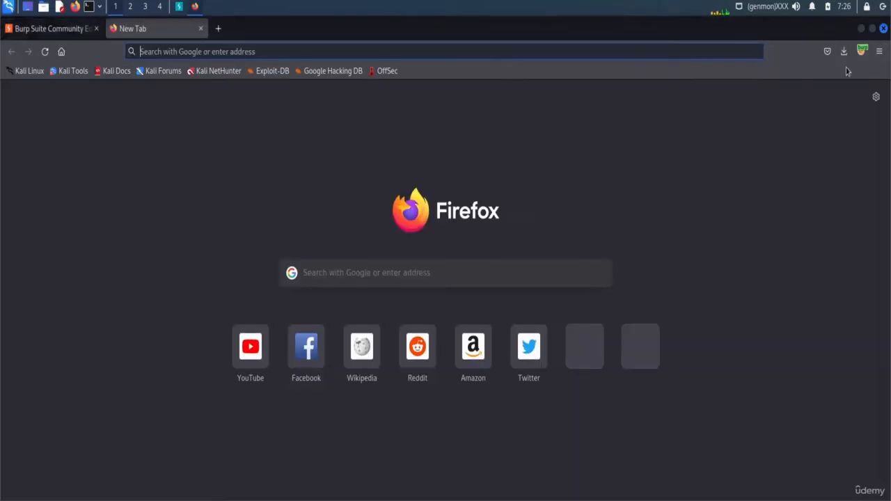
pyautogui.click(875, 97)
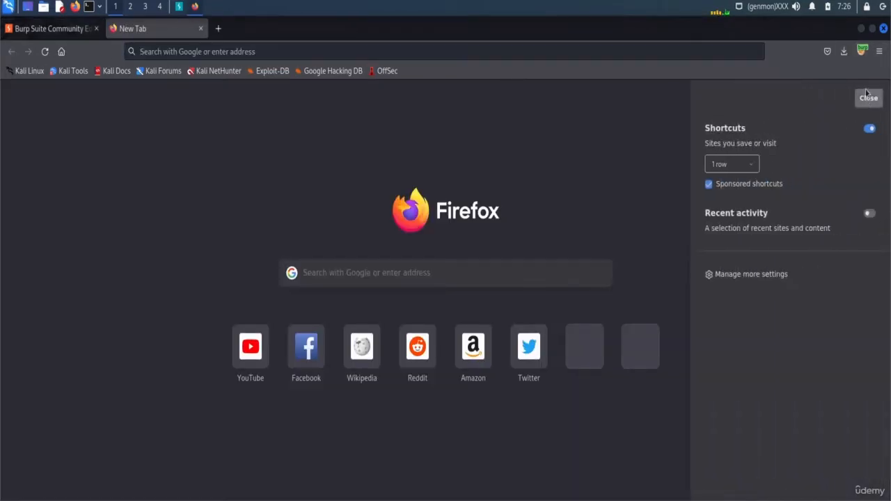
pyautogui.click(867, 98)
pyautogui.click(879, 50)
pyautogui.click(794, 345)
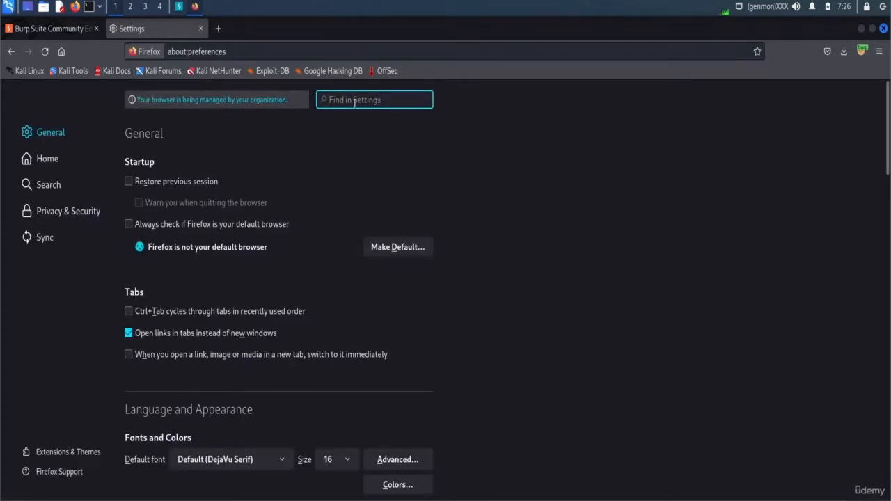
# - Import cacert.der as a trusted PortSwigger CA via the certificate manager, then close settings
pyautogui.write('cert')
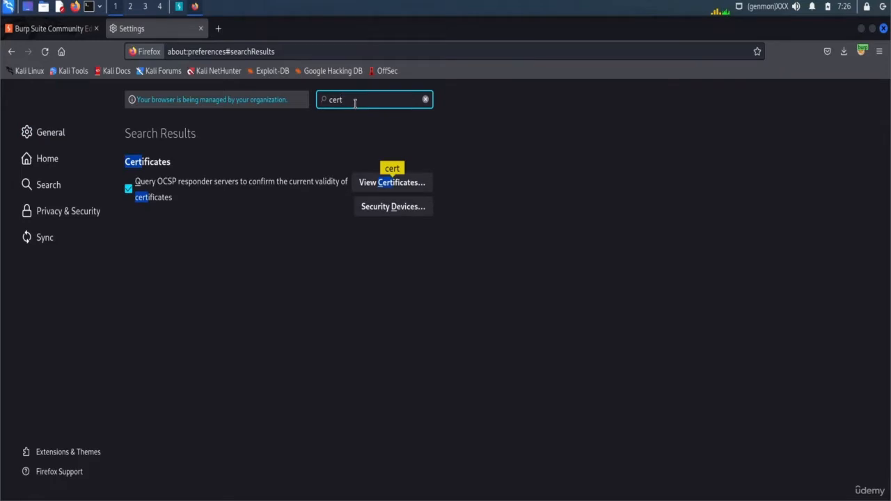
pyautogui.click(408, 184)
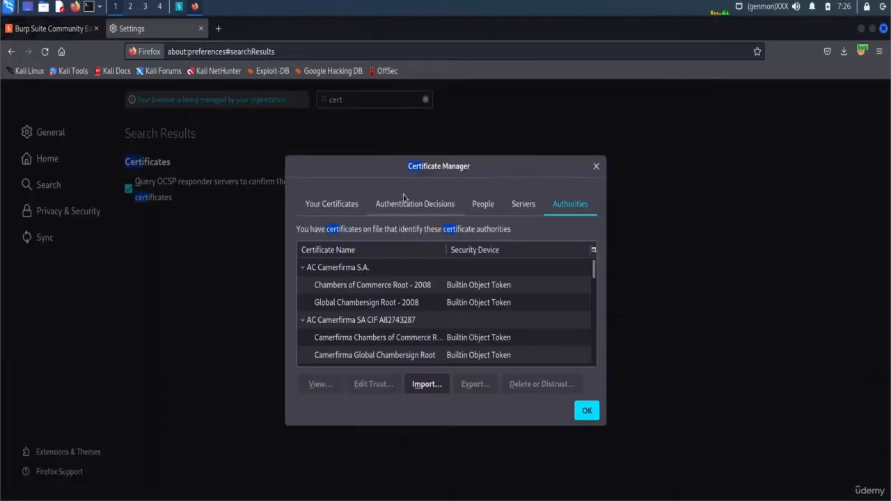
pyautogui.click(426, 384)
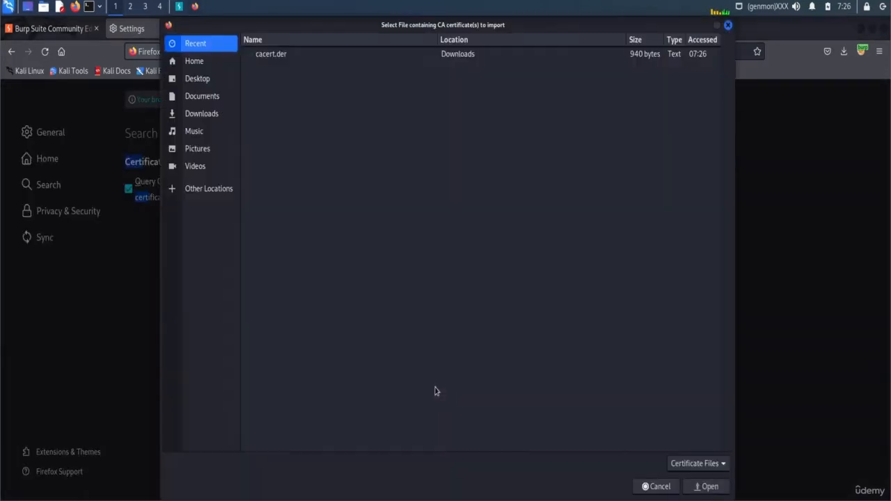
pyautogui.doubleClick(278, 53)
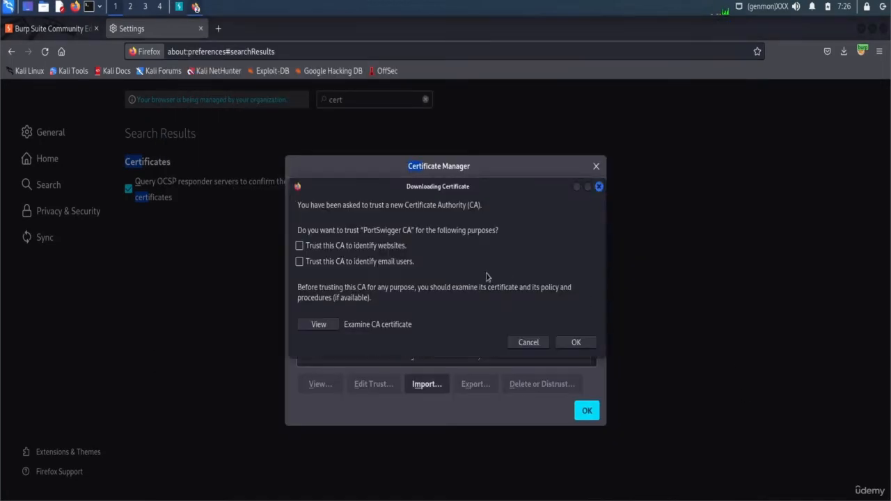
pyautogui.click(320, 261)
pyautogui.click(576, 342)
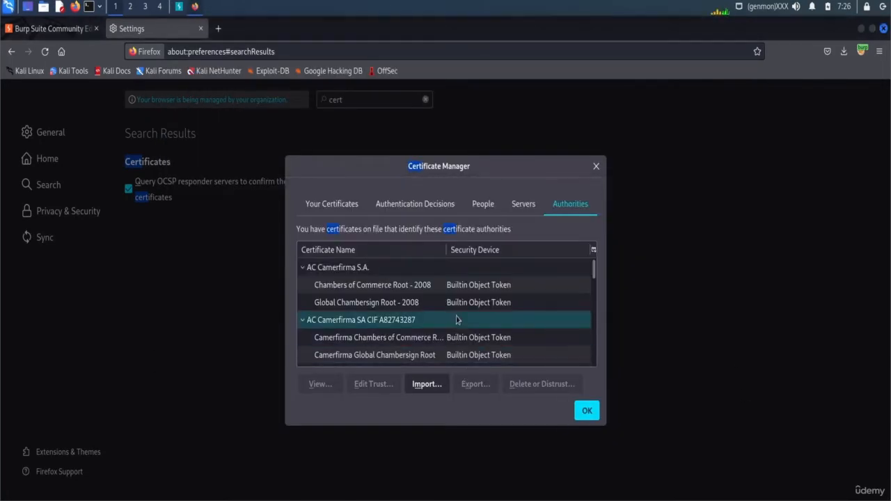
pyautogui.scroll(-1, 460, 327)
pyautogui.scroll(-10, 462, 341)
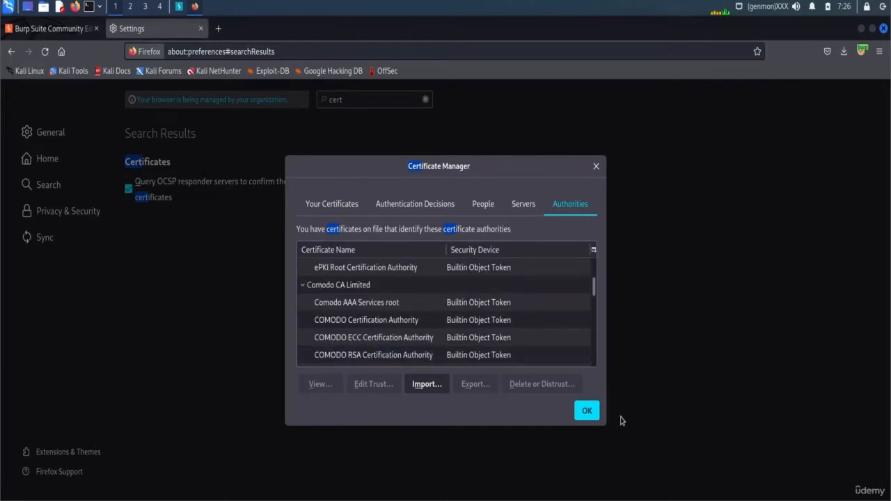
pyautogui.click(587, 410)
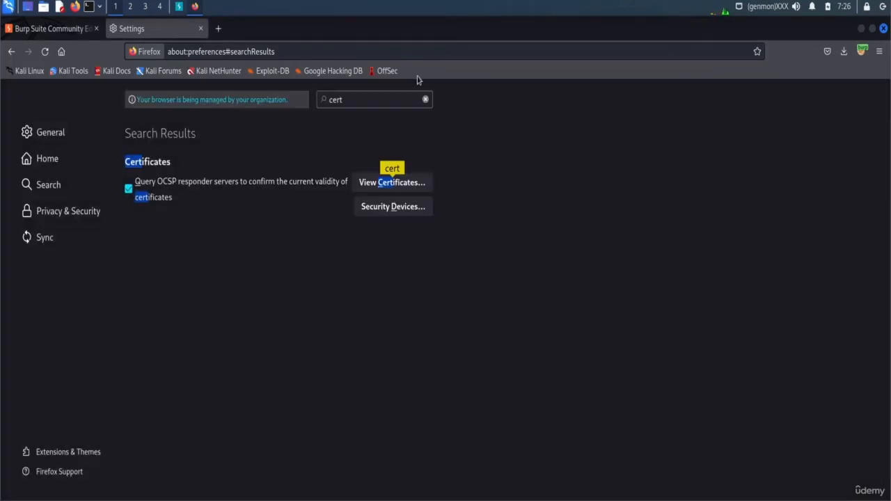
pyautogui.click(200, 28)
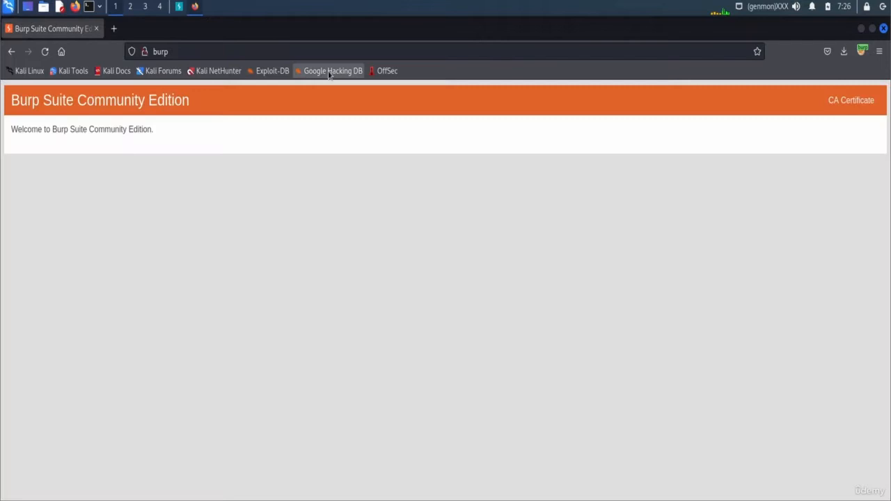
pyautogui.click(113, 28)
pyautogui.click(96, 28)
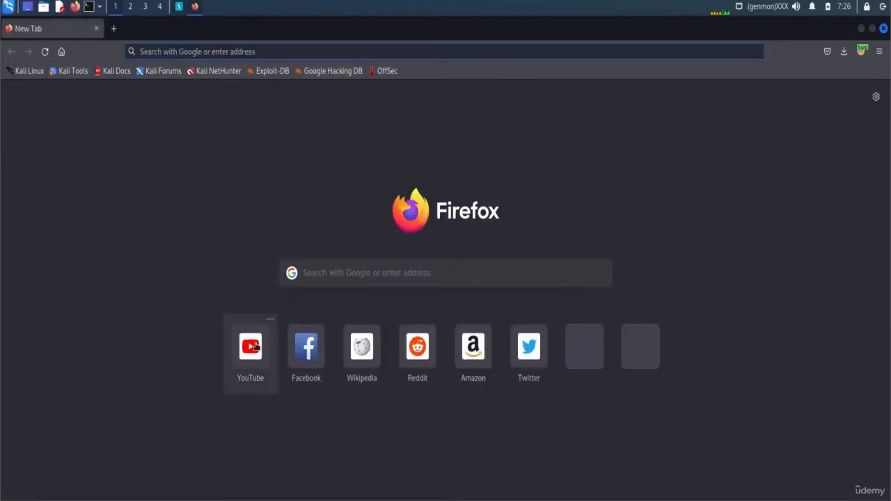
pyautogui.click(179, 6)
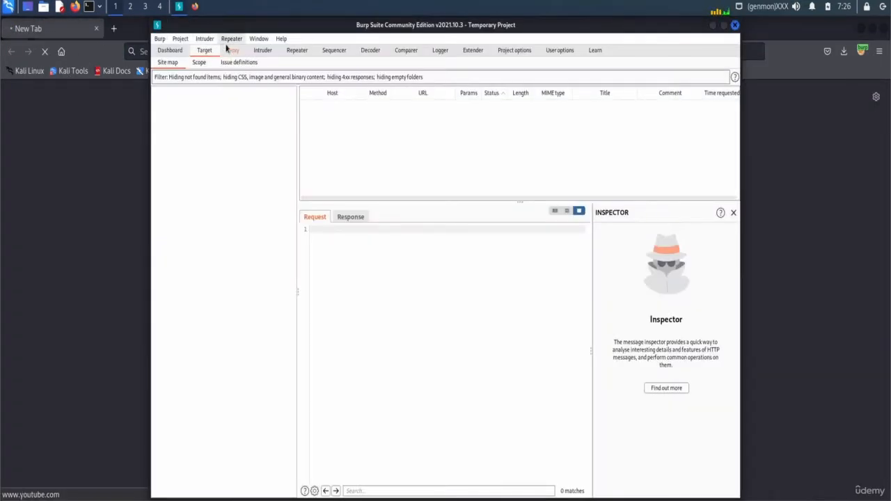
pyautogui.click(173, 62)
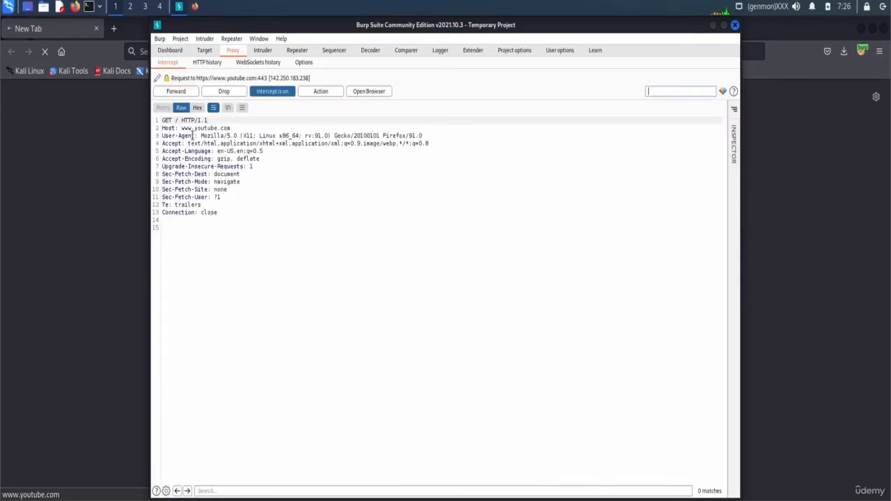
pyautogui.click(178, 52)
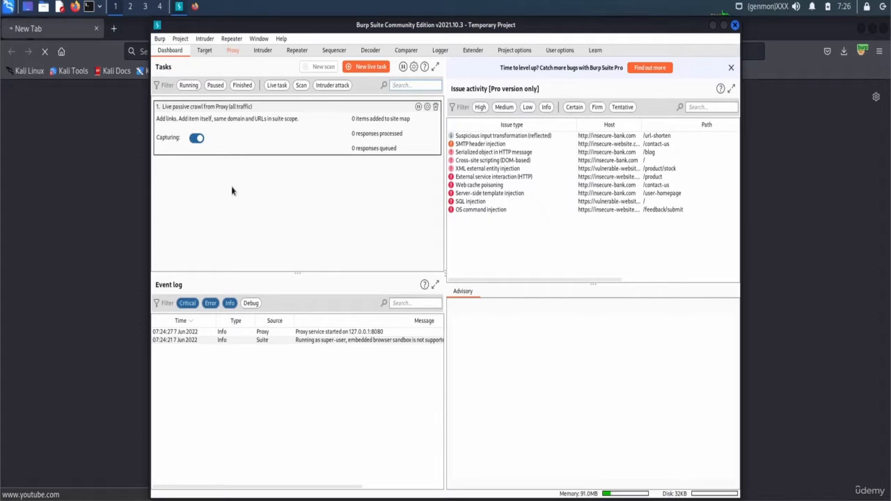
# - Read the SQL injection advisory and its Collaborator DNS interaction, then view the Target site map
pyautogui.click(493, 209)
pyautogui.click(486, 202)
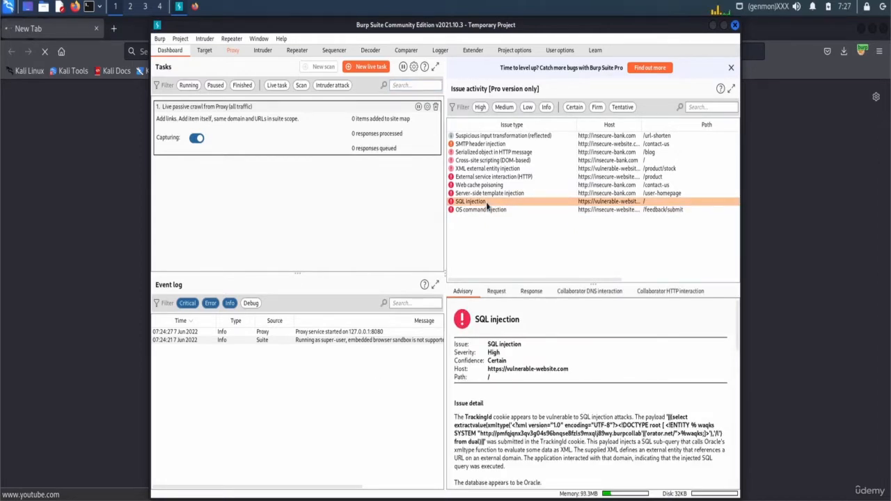
pyautogui.click(593, 291)
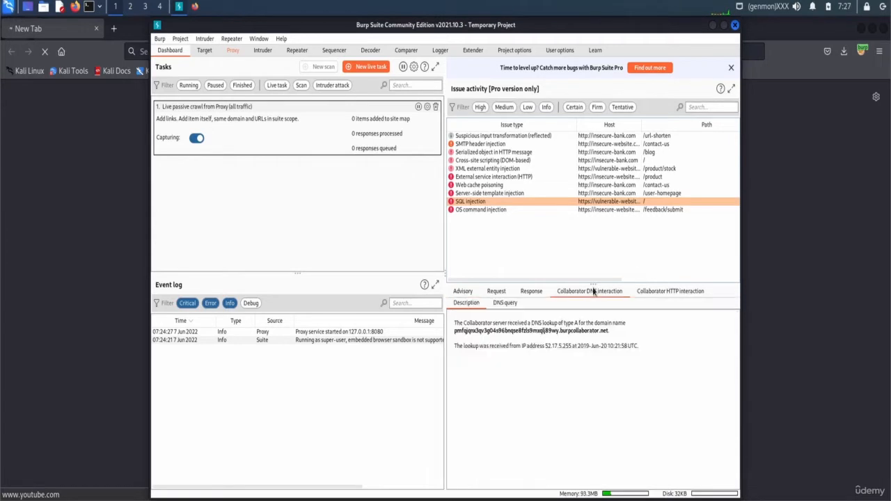
pyautogui.click(463, 292)
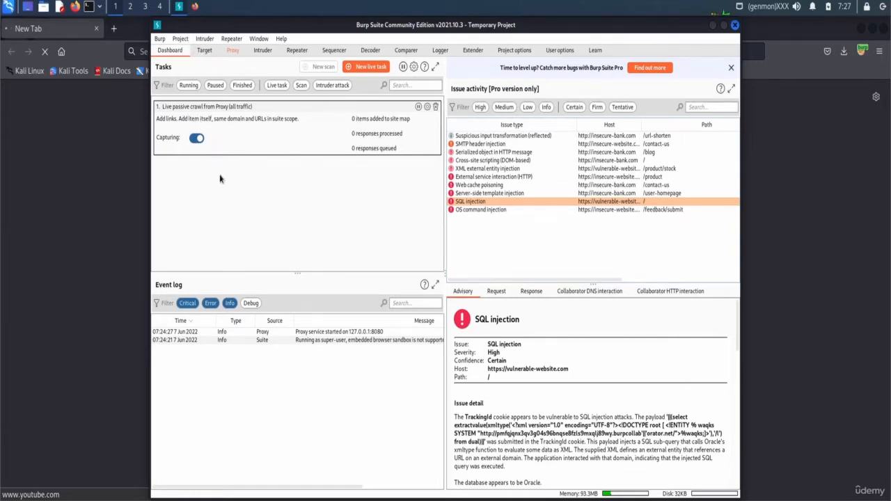
pyautogui.click(203, 51)
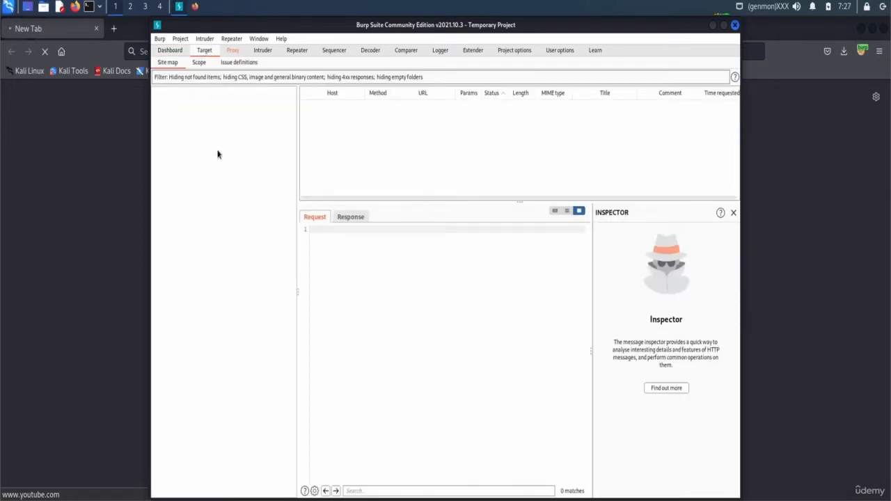
# - Turn proxy interception off and return to the Target site map
pyautogui.click(232, 50)
pyautogui.click(273, 90)
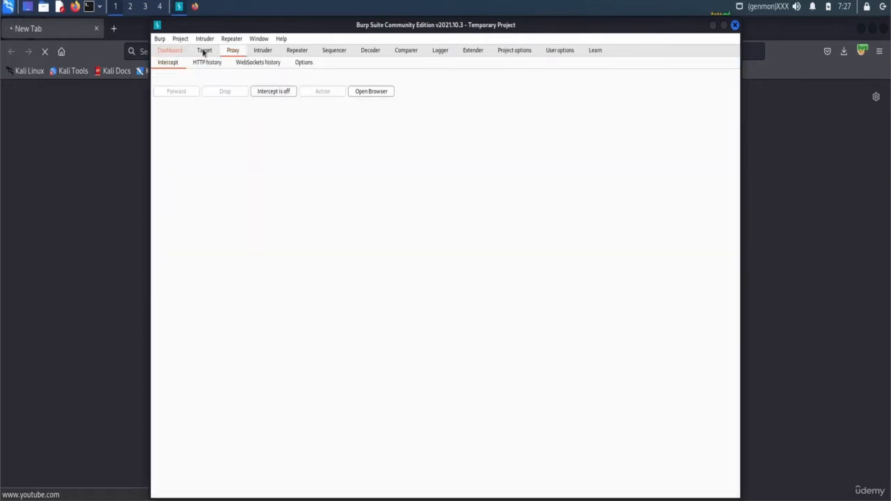
pyautogui.click(203, 51)
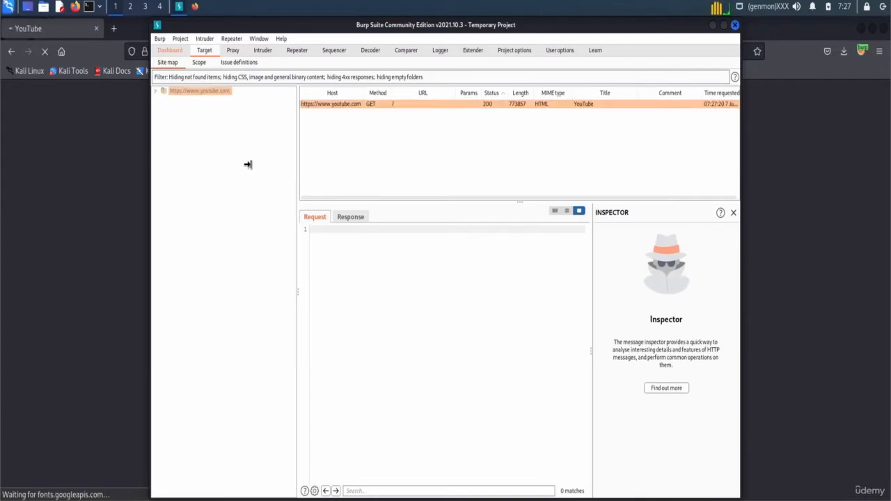
pyautogui.click(175, 91)
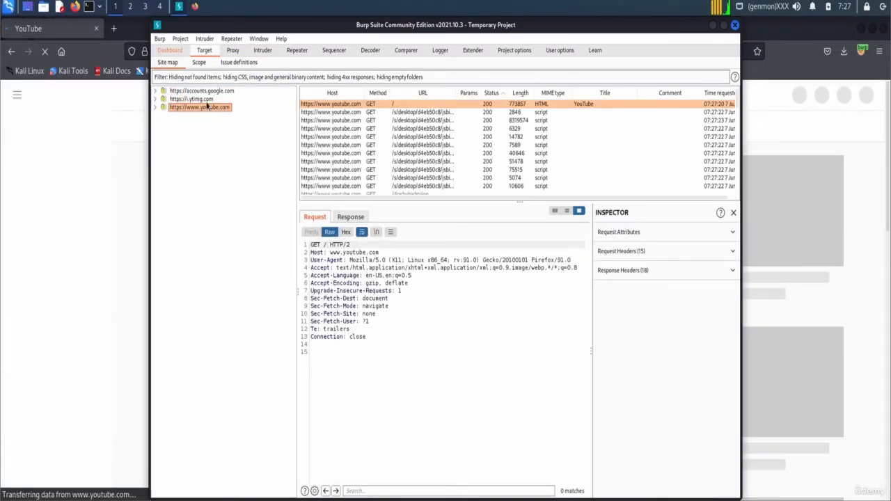
pyautogui.click(202, 91)
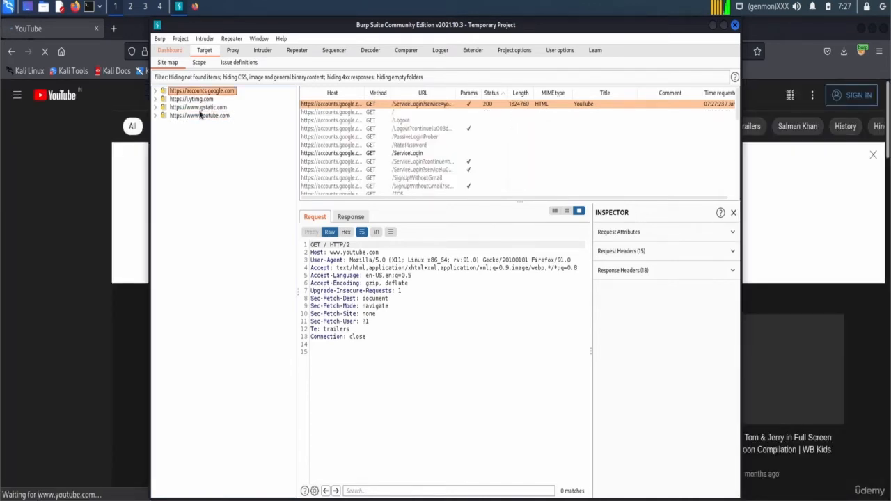
pyautogui.click(201, 116)
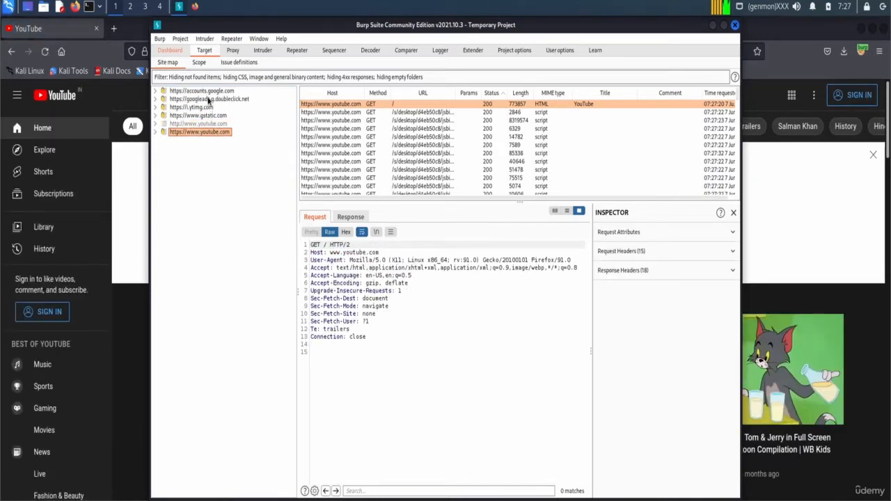
pyautogui.click(207, 99)
pyautogui.click(203, 116)
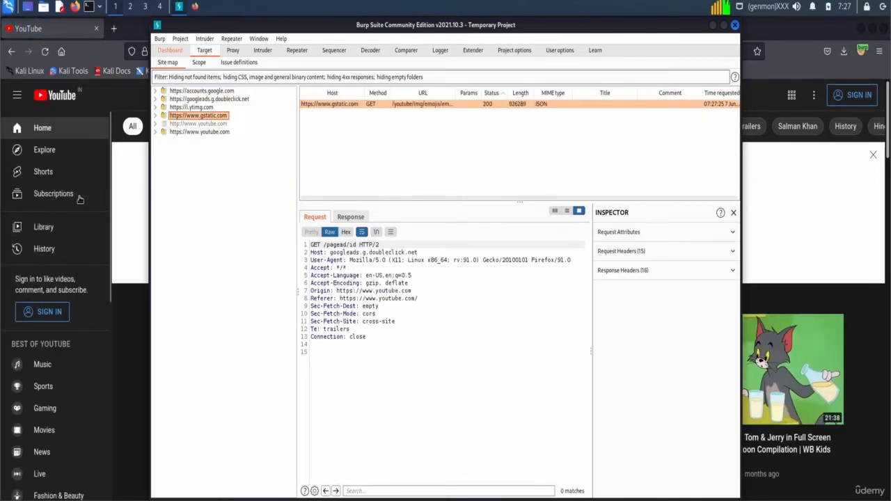
pyautogui.click(202, 138)
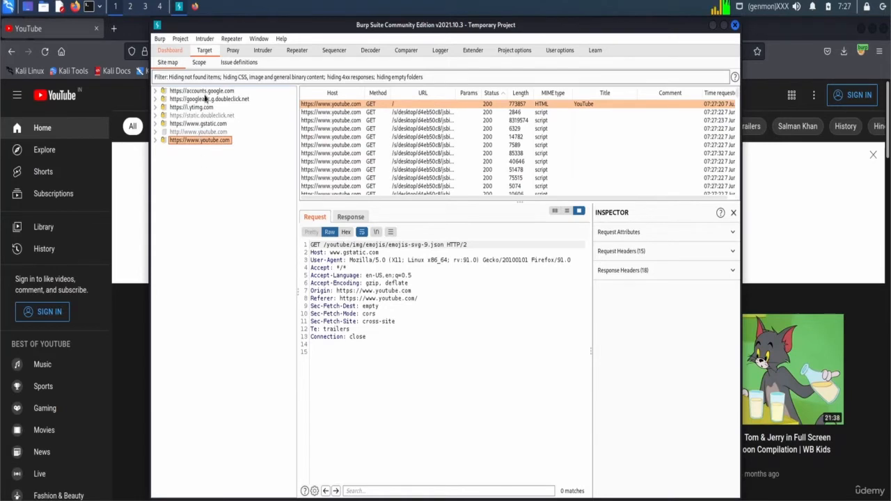
pyautogui.click(204, 93)
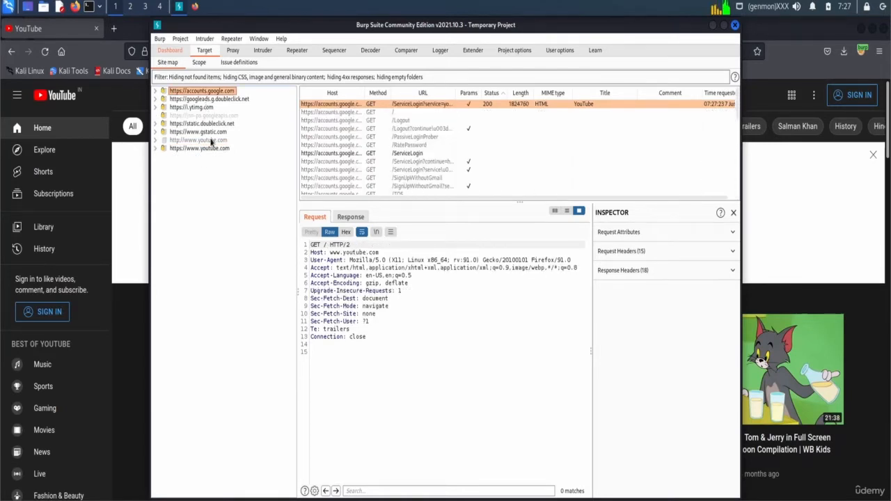
pyautogui.click(209, 149)
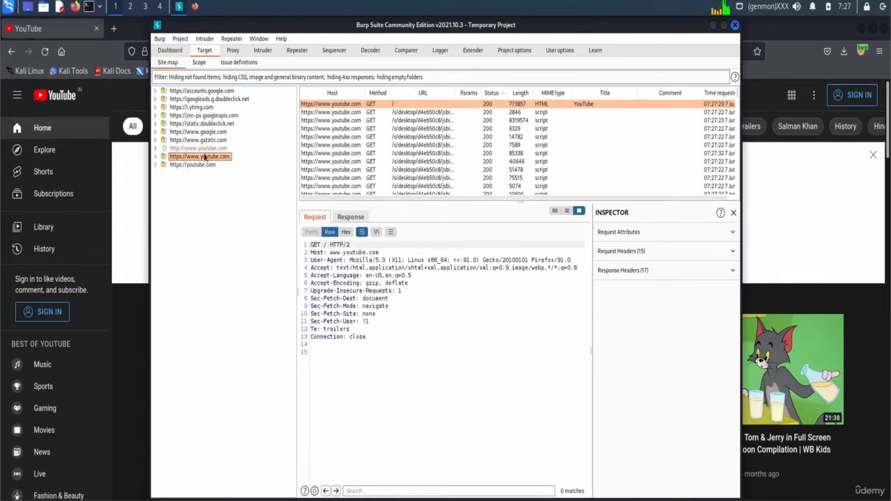
pyautogui.click(203, 165)
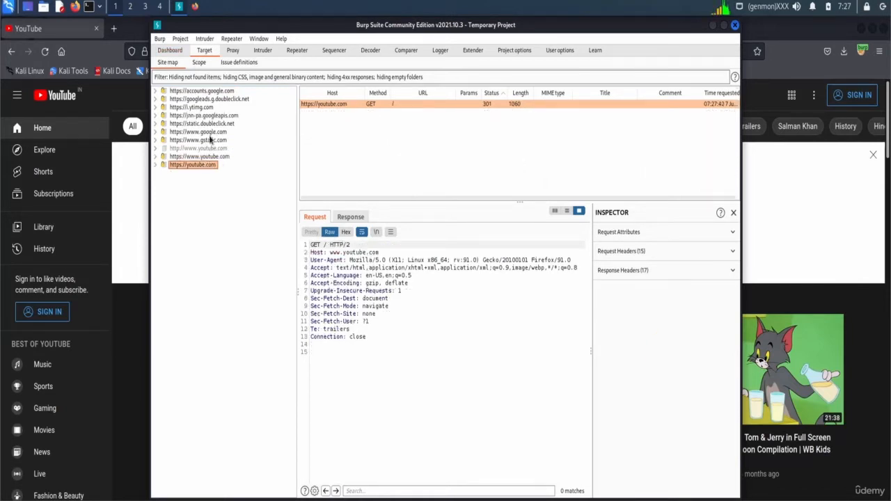
pyautogui.click(211, 146)
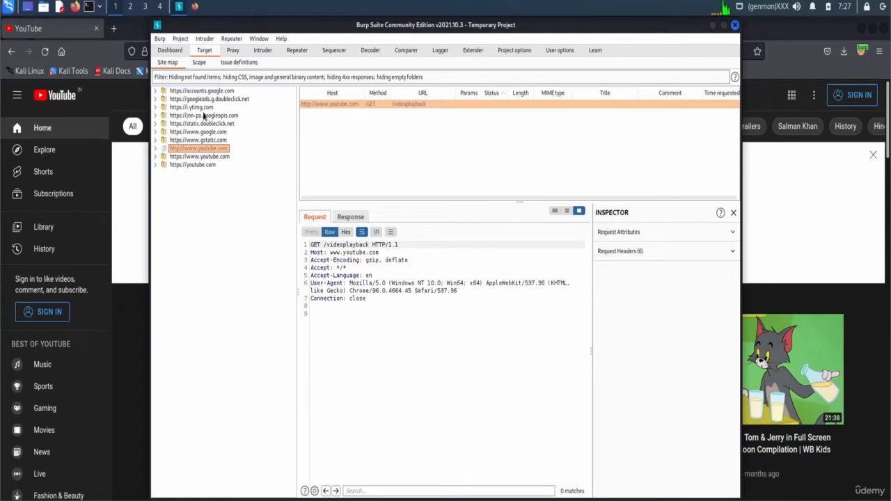
pyautogui.click(199, 62)
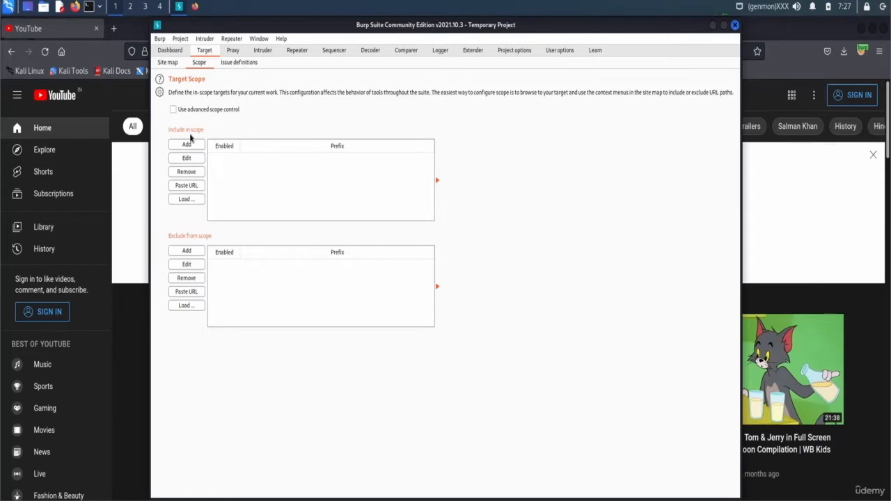
pyautogui.click(173, 64)
pyautogui.click(181, 78)
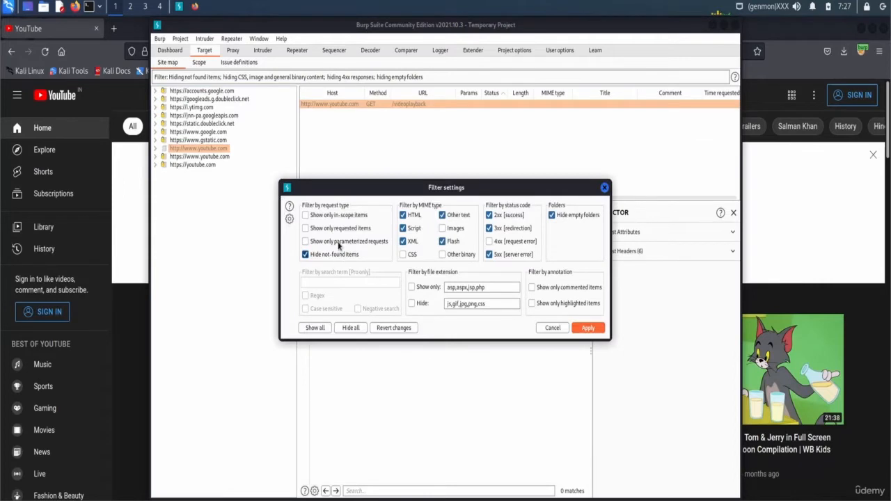
pyautogui.click(604, 188)
pyautogui.click(205, 165)
pyautogui.rightClick(205, 166)
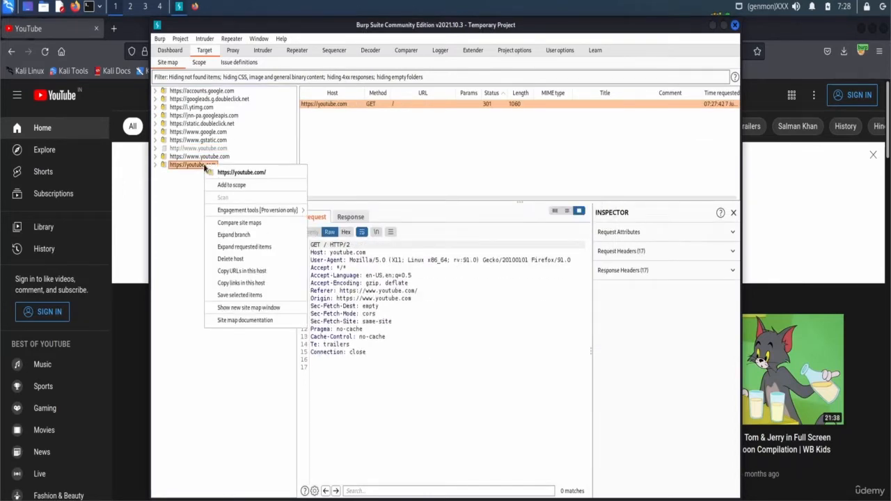
pyautogui.click(230, 186)
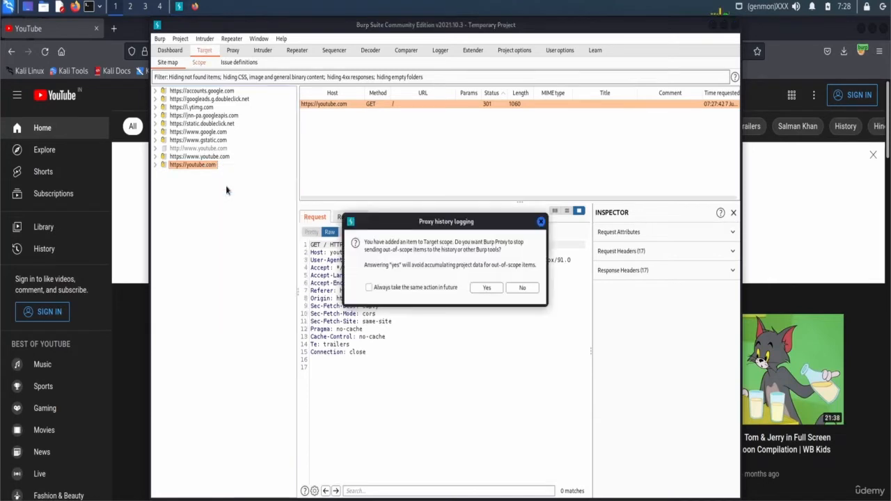
pyautogui.click(487, 287)
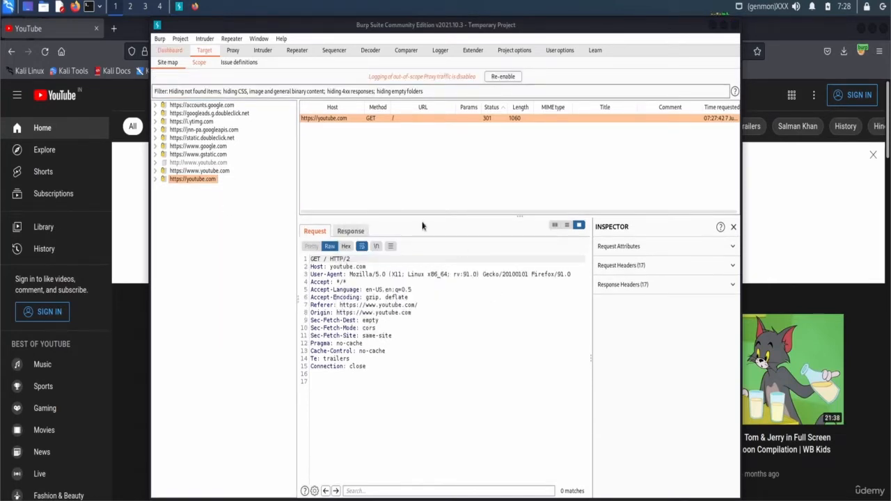
# - Try the in-scope-only site map filter and youtube.com scope rule, then restore showing all hosts
pyautogui.click(170, 93)
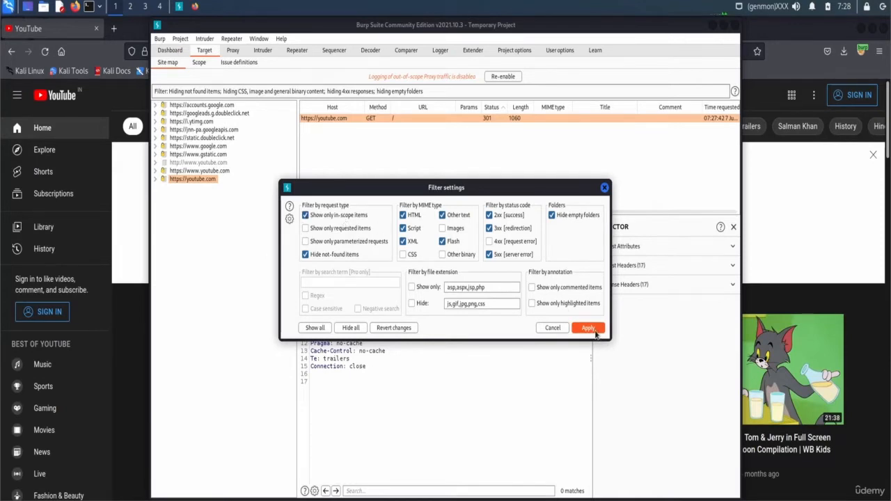
pyautogui.click(588, 328)
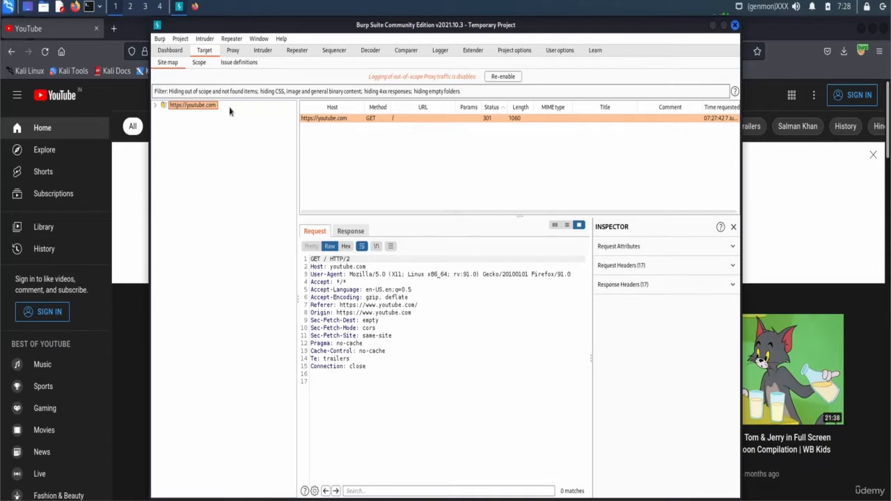
pyautogui.click(200, 62)
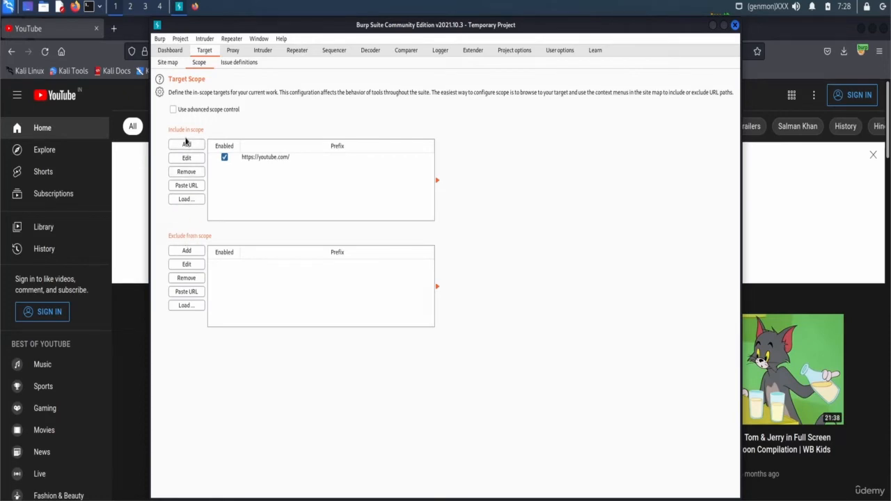
pyautogui.click(224, 158)
pyautogui.click(169, 63)
pyautogui.click(198, 62)
pyautogui.click(224, 158)
pyautogui.click(168, 63)
pyautogui.click(192, 96)
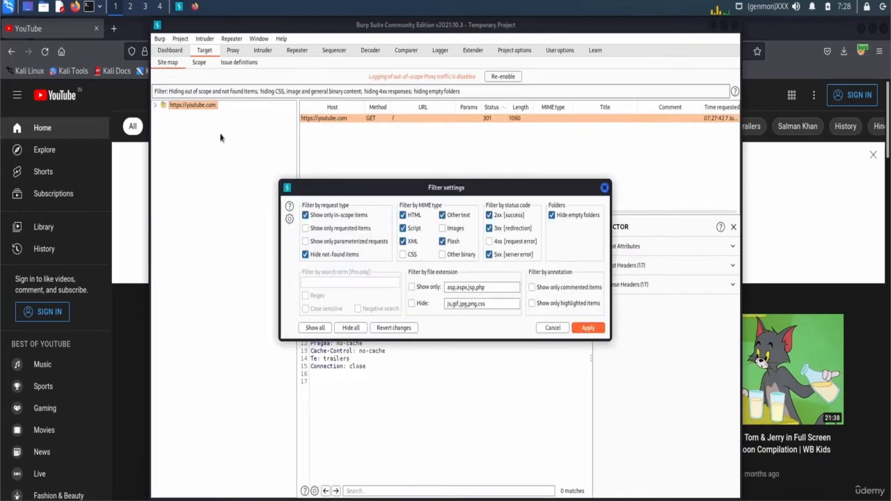
pyautogui.click(305, 215)
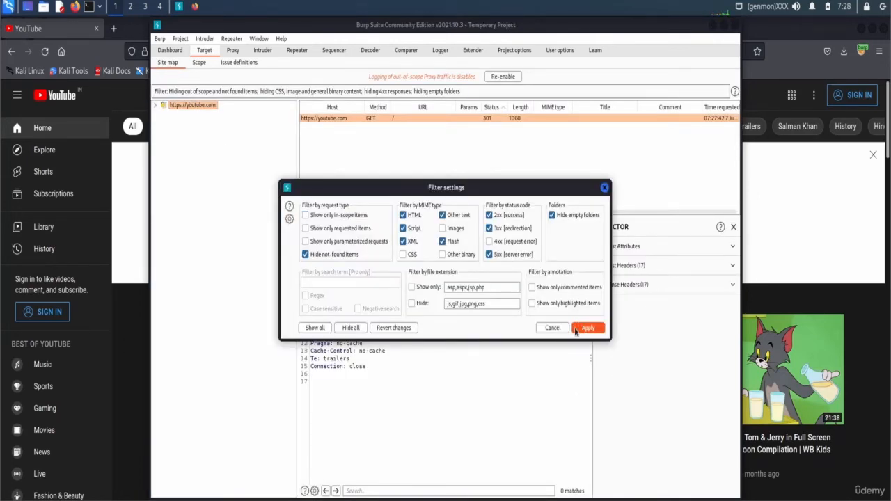
pyautogui.click(588, 328)
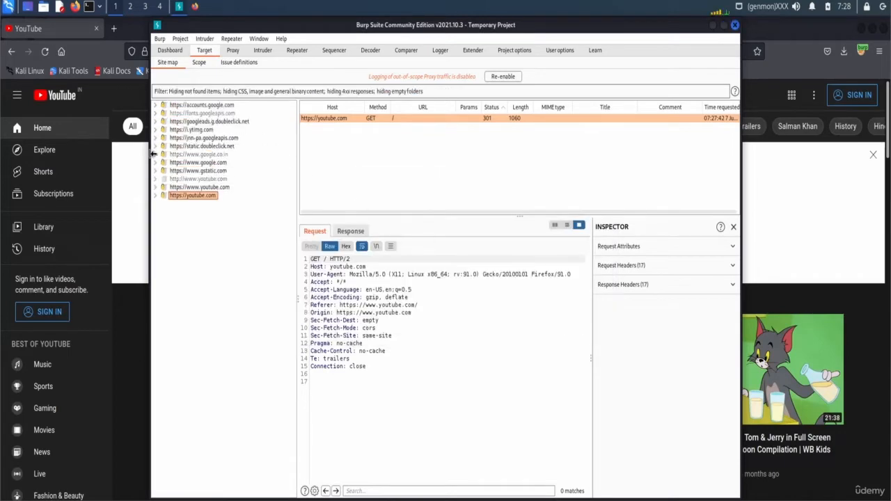
# - Scroll through the Target Issue definitions list, then return to Proxy Intercept
pyautogui.click(237, 62)
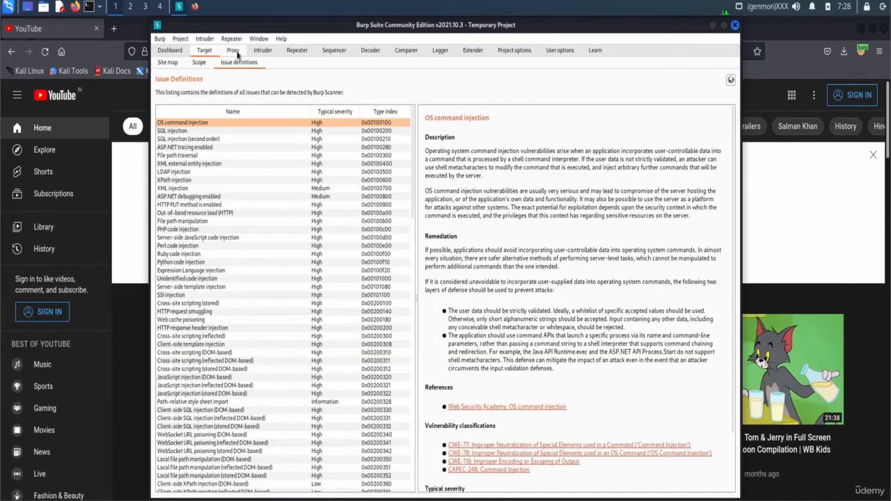
pyautogui.scroll(-20, 357, 362)
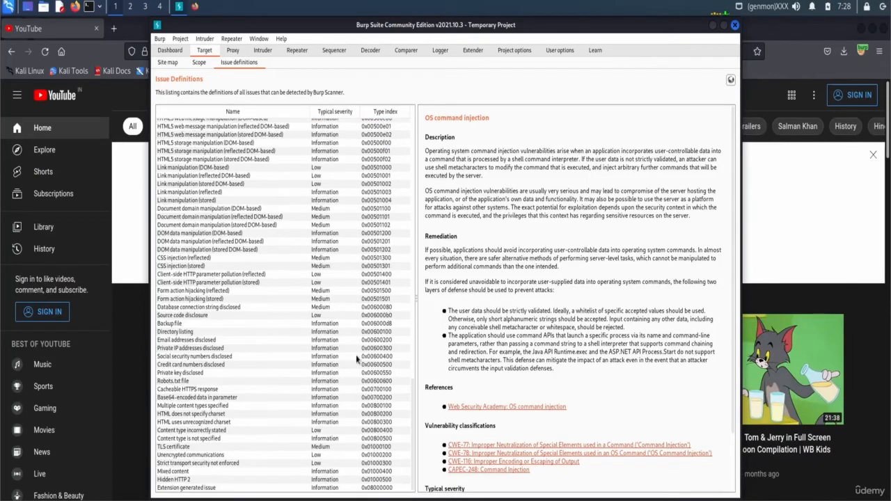
pyautogui.scroll(15, 314, 398)
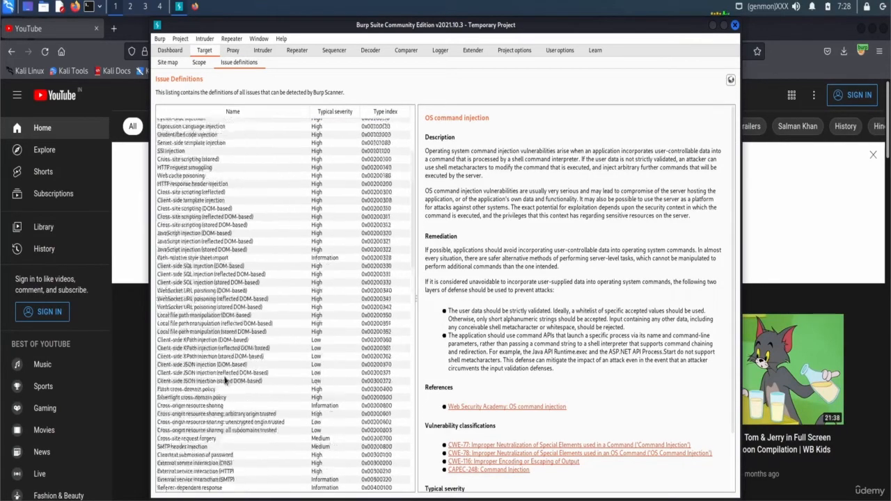
pyautogui.click(232, 50)
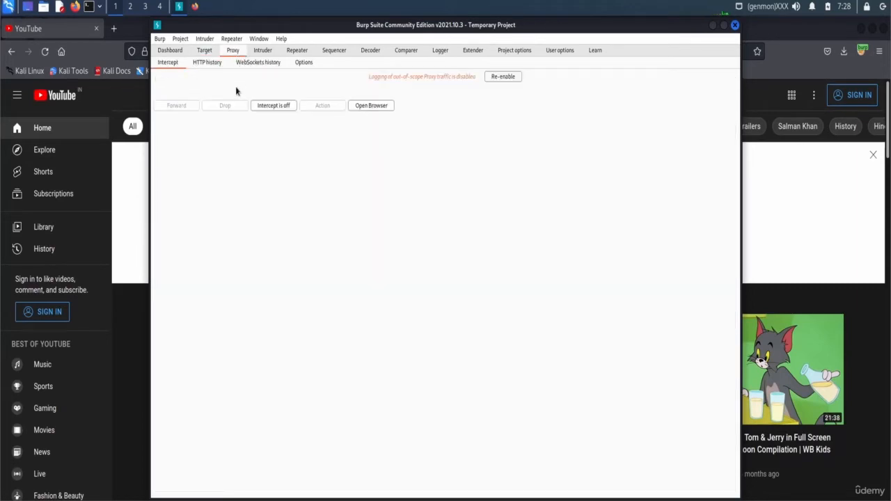
# - Turn interception on, reload YouTube to capture its GET request, and select its header lines
pyautogui.click(267, 108)
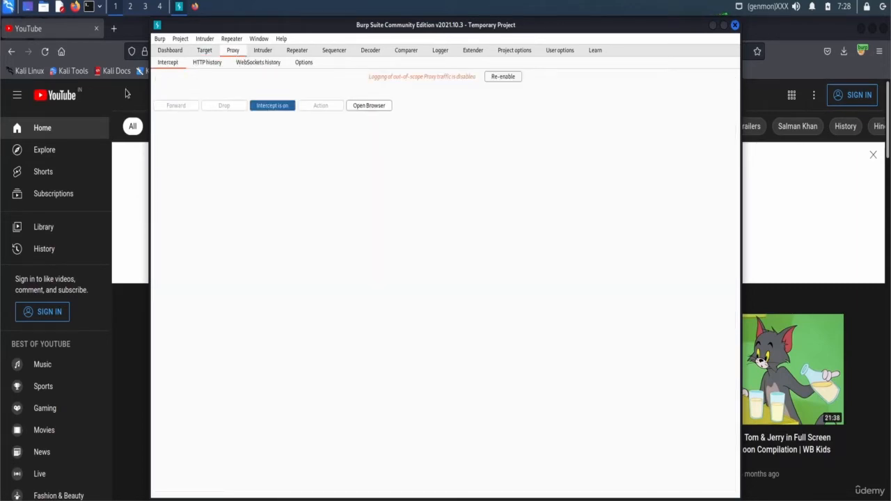
pyautogui.click(44, 52)
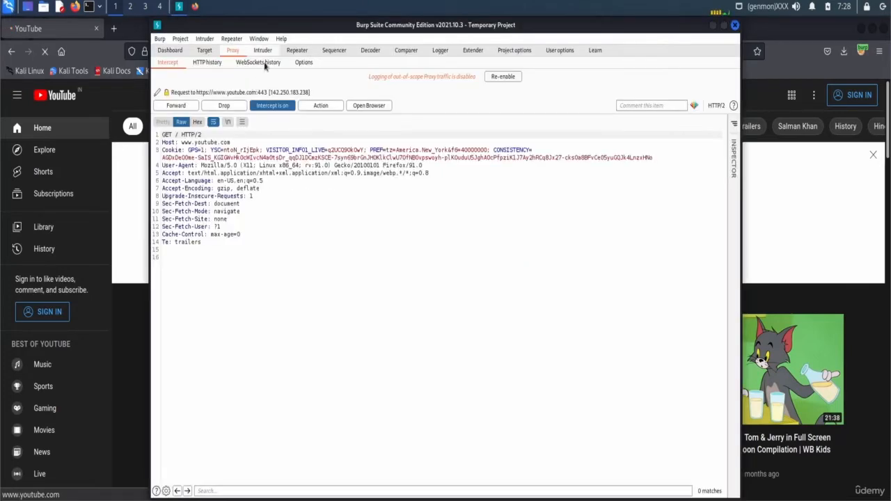
pyautogui.moveTo(217, 253); pyautogui.dragTo(163, 164)
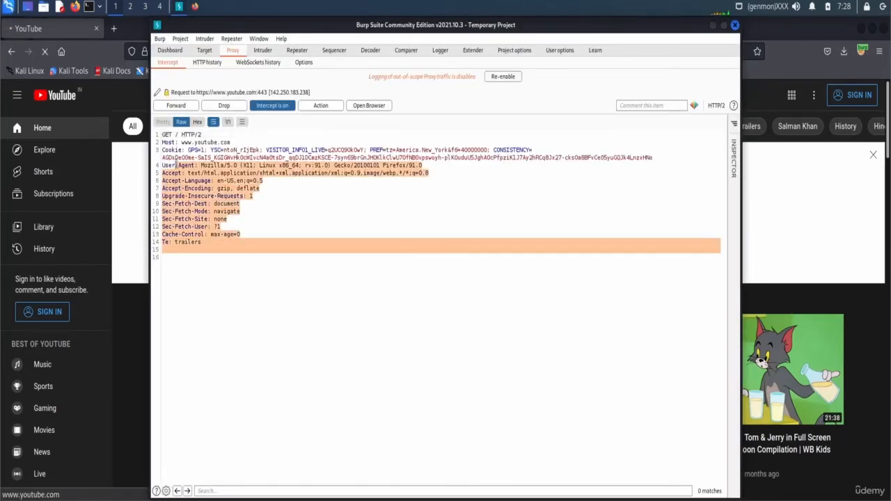
pyautogui.click(235, 254)
pyautogui.moveTo(234, 275); pyautogui.dragTo(160, 135)
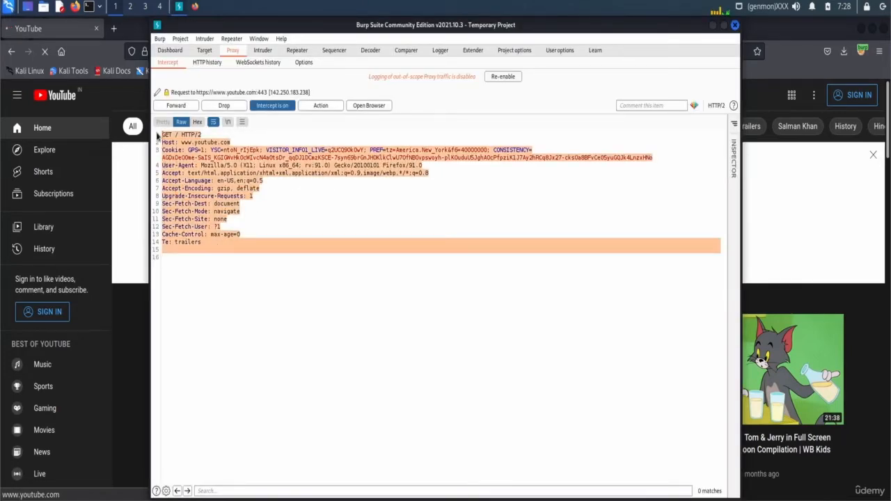
pyautogui.click(234, 245)
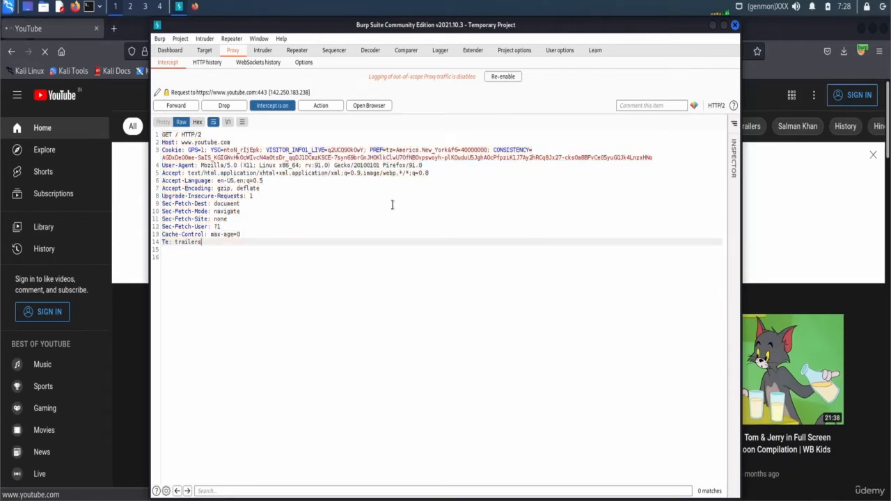
# - Highlight the User-Agent Firefox version, Accept headers, request line and cookie value, then turn interception off
pyautogui.moveTo(183, 165); pyautogui.dragTo(252, 165)
pyautogui.moveTo(346, 165); pyautogui.dragTo(407, 165)
pyautogui.moveTo(194, 174); pyautogui.dragTo(260, 189)
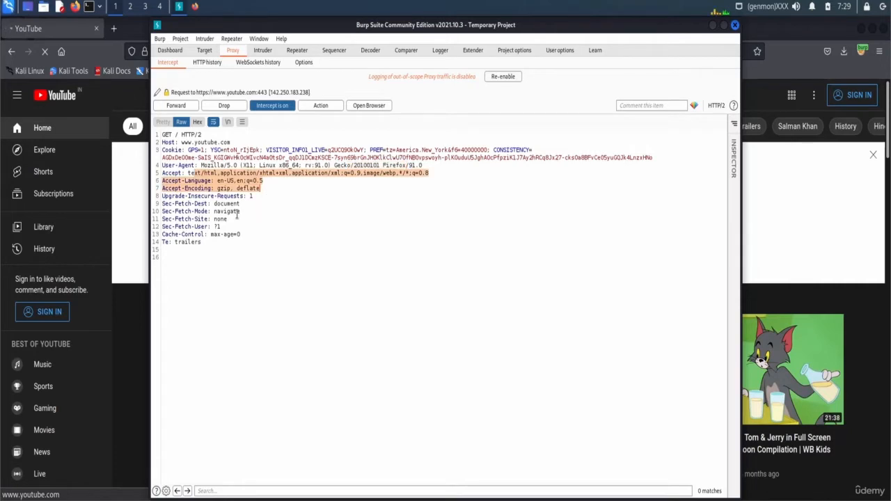
pyautogui.click(237, 211)
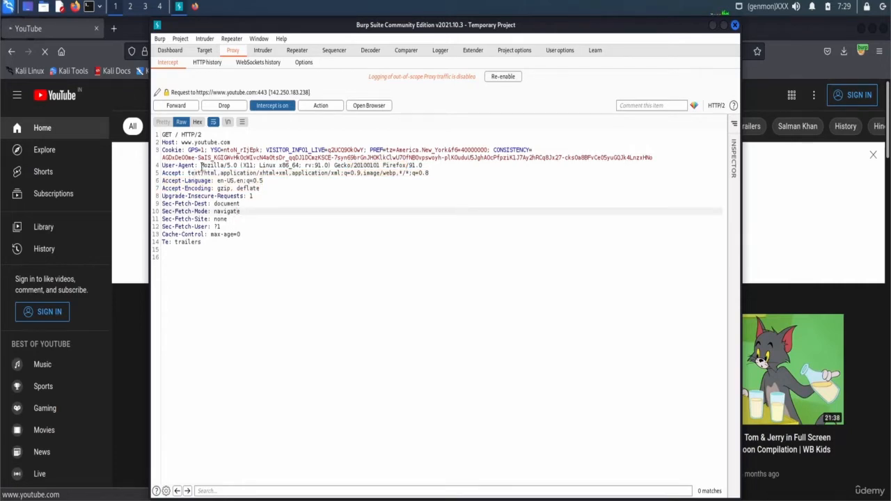
pyautogui.click(177, 134)
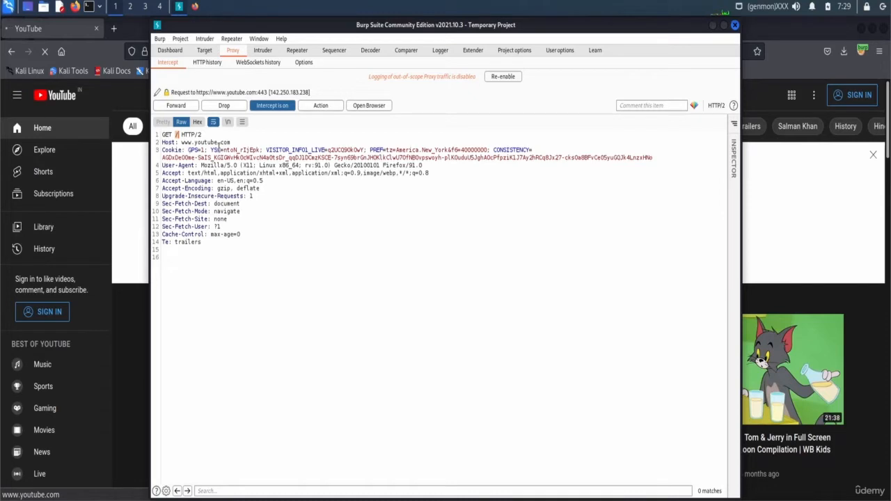
pyautogui.moveTo(218, 149); pyautogui.dragTo(496, 157)
pyautogui.click(513, 156)
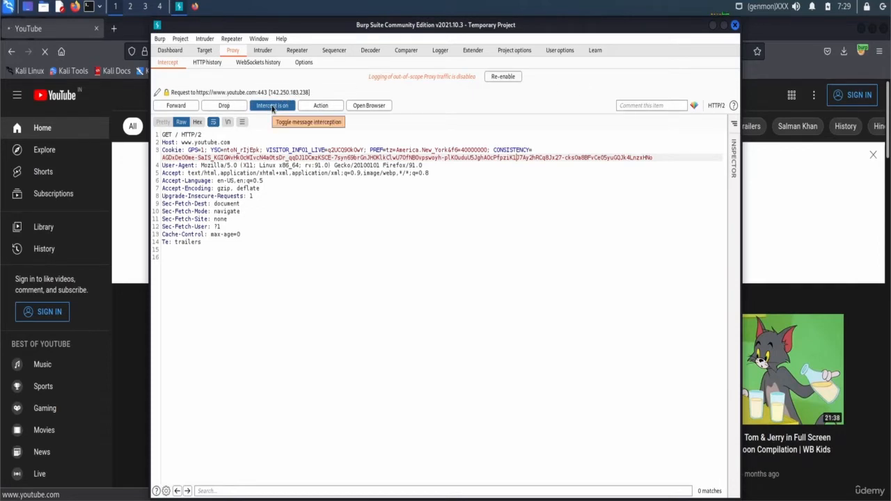
pyautogui.click(273, 106)
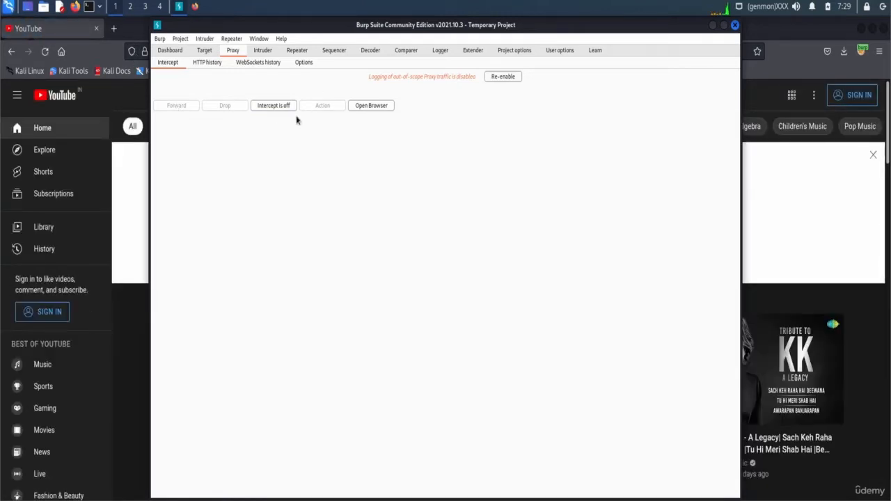
# - Turn interception back on and forward the first held YouTube requests one by one
pyautogui.click(291, 106)
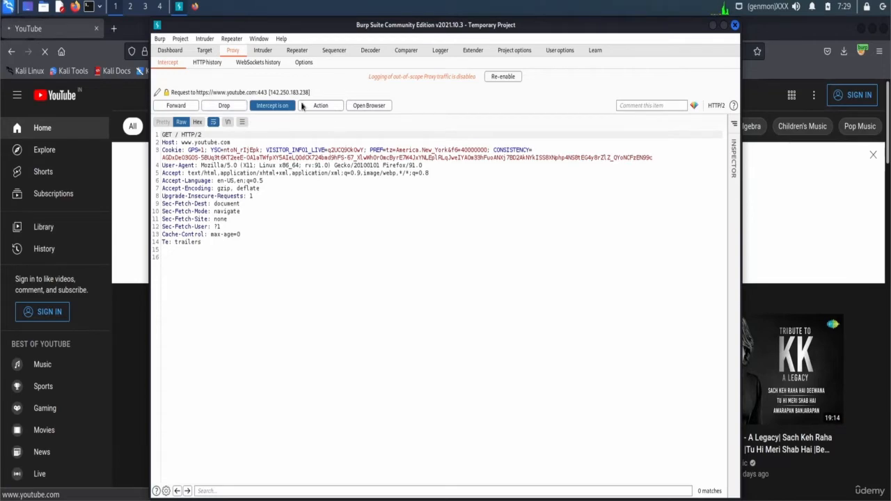
pyautogui.click(166, 107)
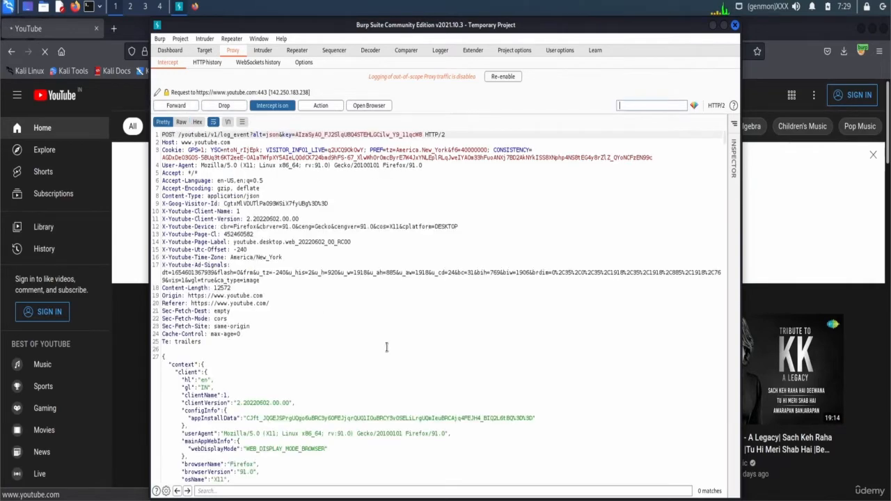
pyautogui.click(173, 107)
pyautogui.click(171, 108)
pyautogui.click(169, 108)
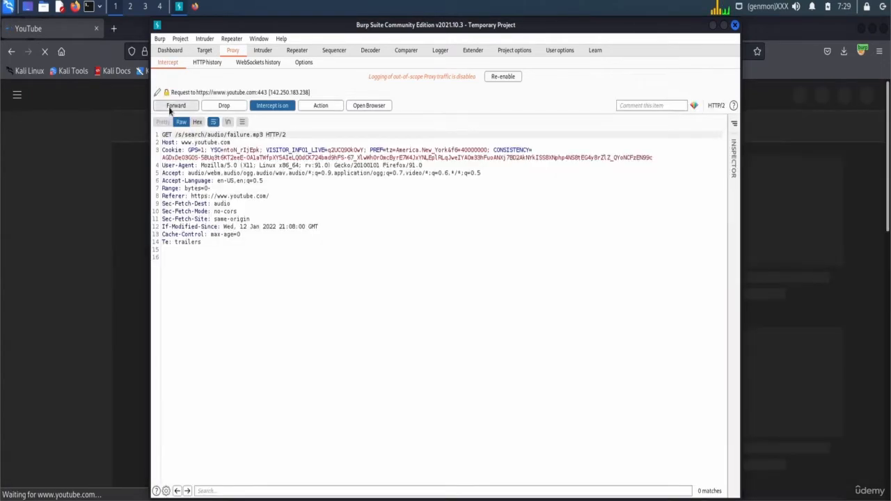
pyautogui.click(170, 107)
pyautogui.click(171, 107)
pyautogui.click(171, 107)
pyautogui.click(171, 107)
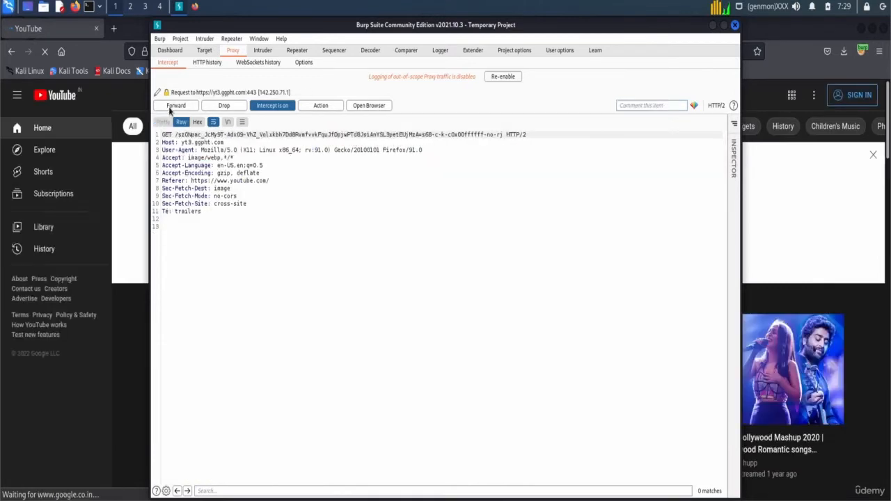
# - Forward the remaining image and page requests, then turn interception off and view HTTP history
pyautogui.click(170, 107)
pyautogui.click(171, 107)
pyautogui.click(170, 107)
pyautogui.click(170, 107)
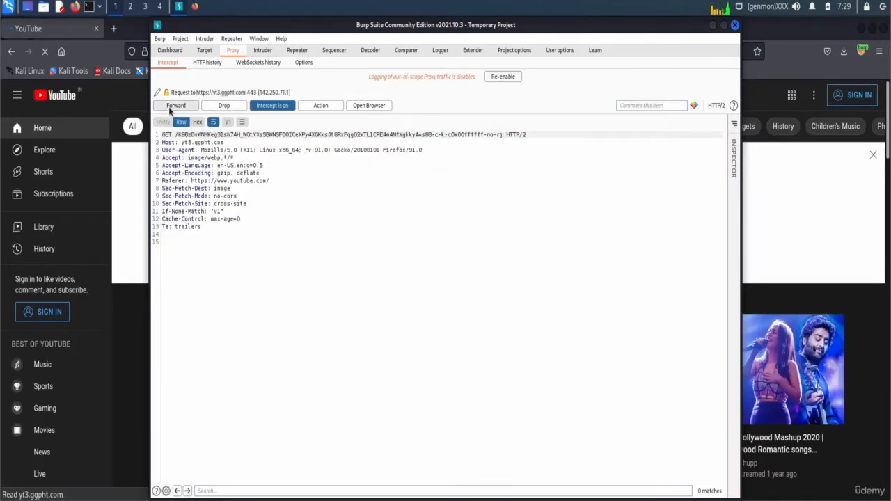
pyautogui.click(170, 107)
pyautogui.click(171, 107)
pyautogui.click(170, 107)
pyautogui.click(272, 106)
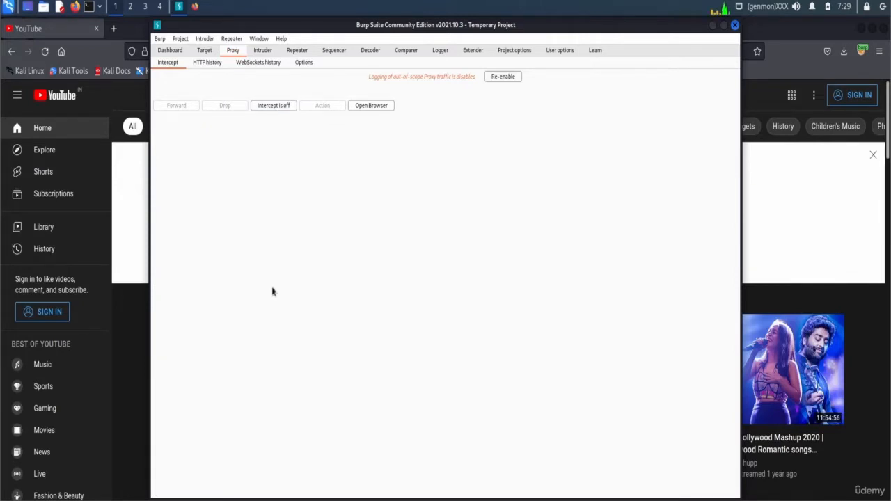
pyautogui.click(207, 62)
# - Scroll the HTTP history, try row 83's highlight colours, and select the log_event request in row 82
pyautogui.scroll(-3, 292, 174)
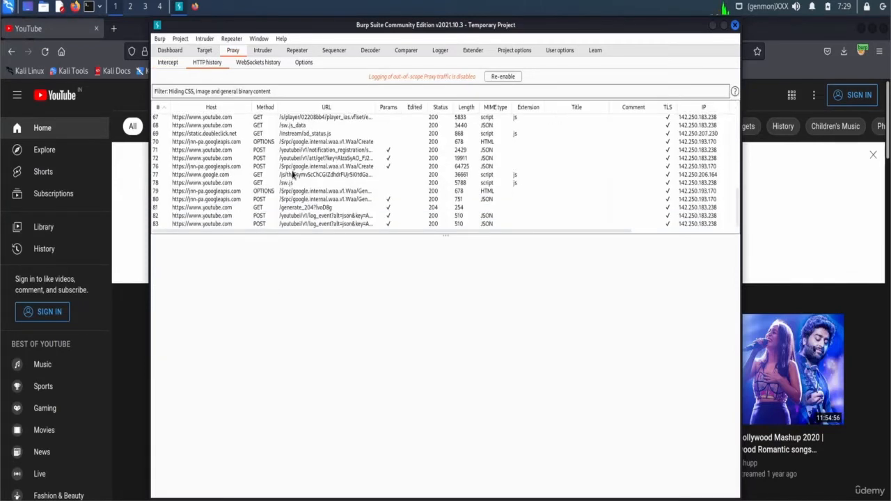
pyautogui.scroll(2, 292, 174)
pyautogui.scroll(1, 292, 174)
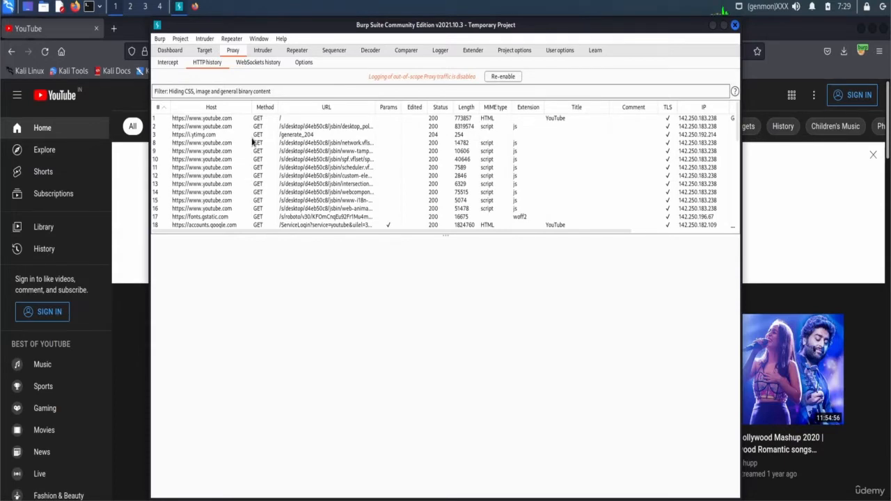
pyautogui.scroll(-15, 259, 215)
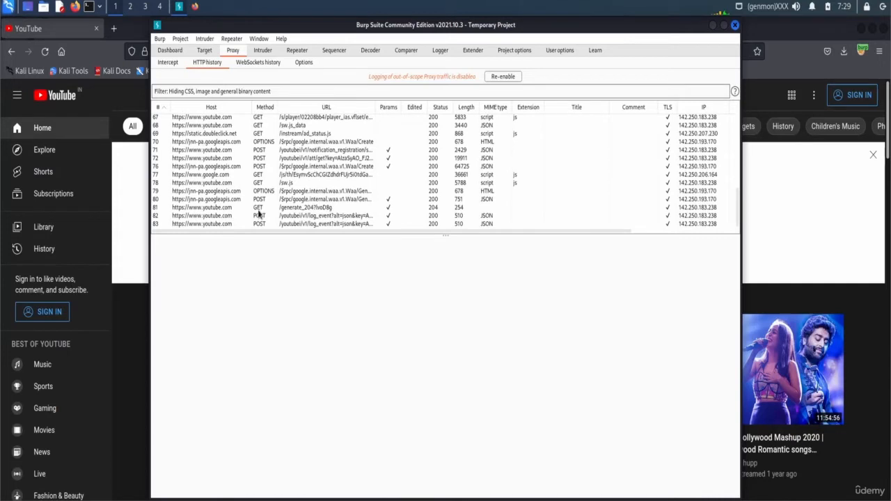
pyautogui.click(154, 226)
pyautogui.click(216, 226)
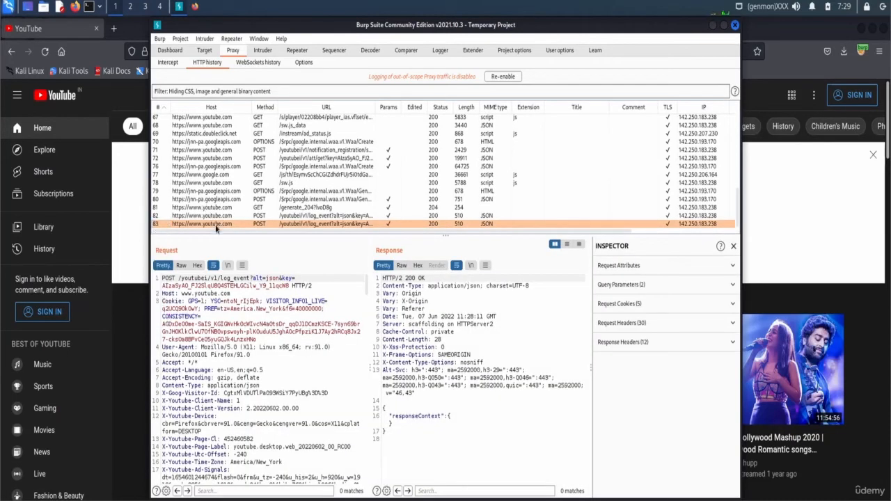
pyautogui.click(156, 225)
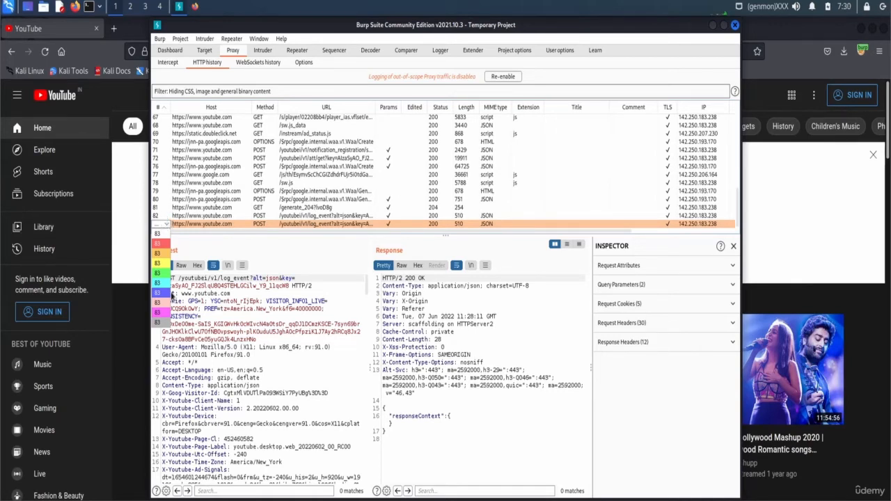
pyautogui.click(188, 216)
pyautogui.scroll(-3, 273, 376)
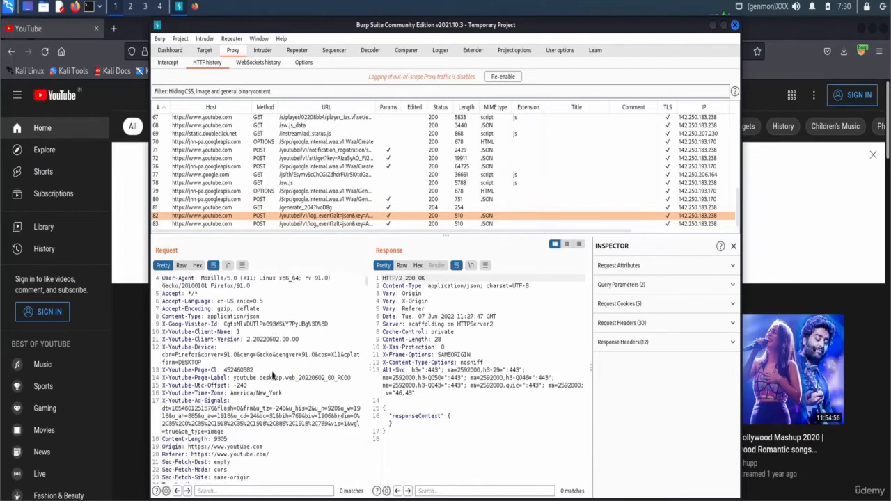
pyautogui.scroll(-1, 272, 371)
pyautogui.scroll(-1, 295, 364)
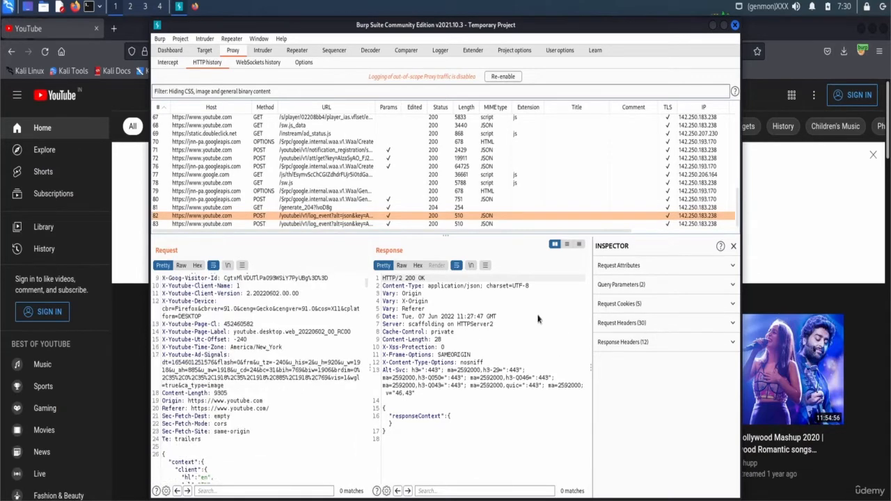
# - Expand and collapse its query parameters, five cookies, 30 request headers and 12 response headers, then open Proxy Options
pyautogui.click(700, 287)
pyautogui.click(701, 288)
pyautogui.click(655, 307)
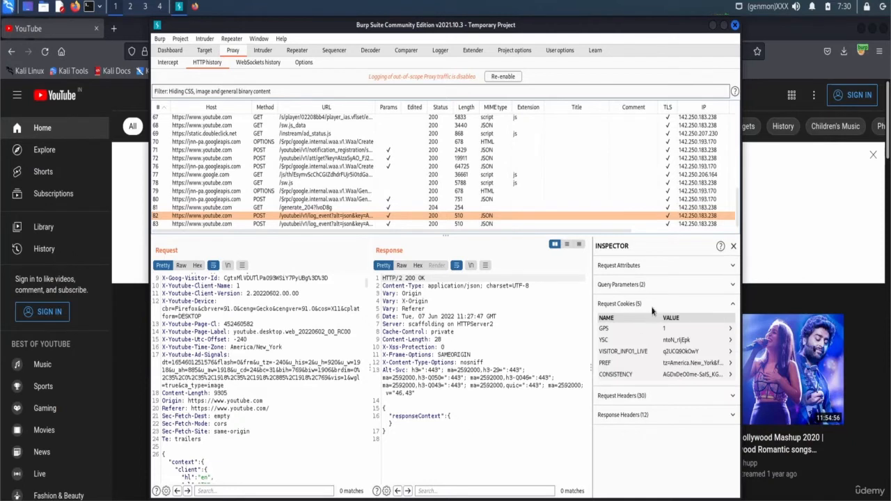
pyautogui.click(653, 310)
pyautogui.click(655, 325)
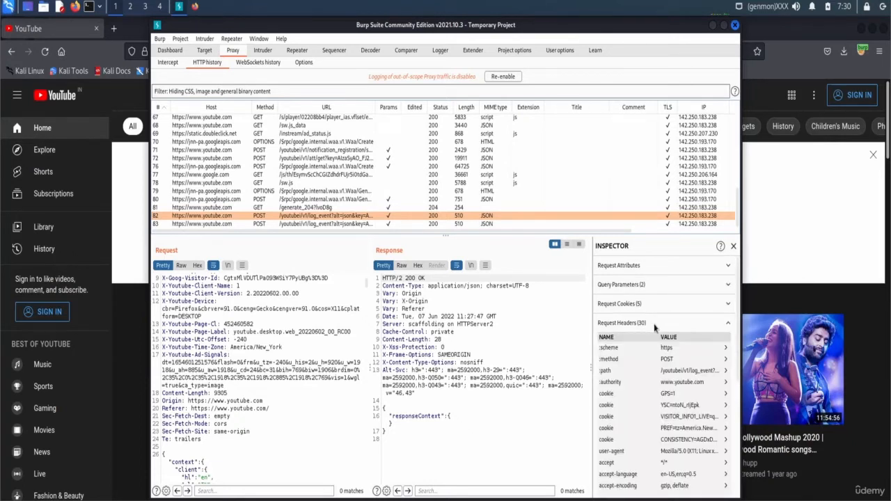
pyautogui.click(654, 325)
pyautogui.click(639, 342)
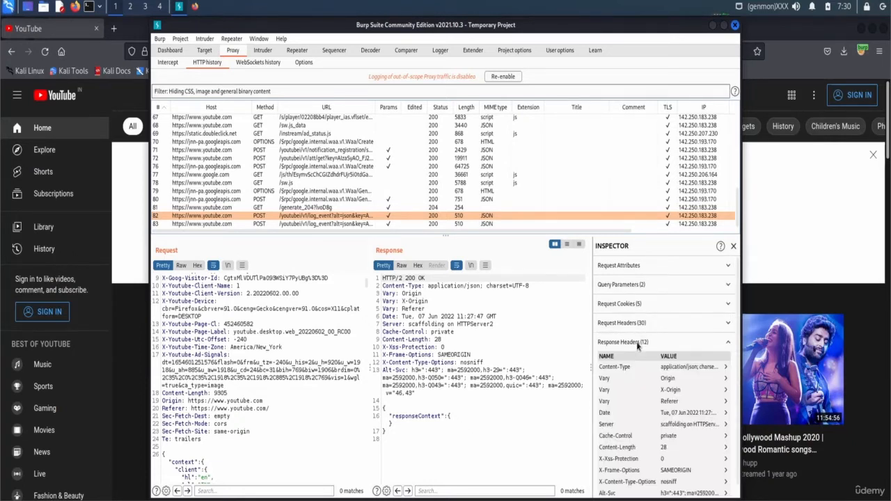
pyautogui.click(639, 343)
pyautogui.scroll(-4, 229, 366)
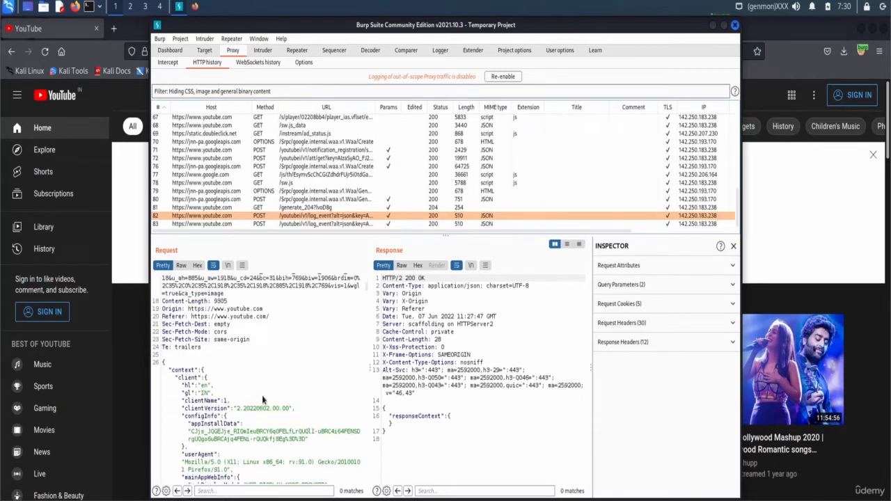
pyautogui.click(302, 62)
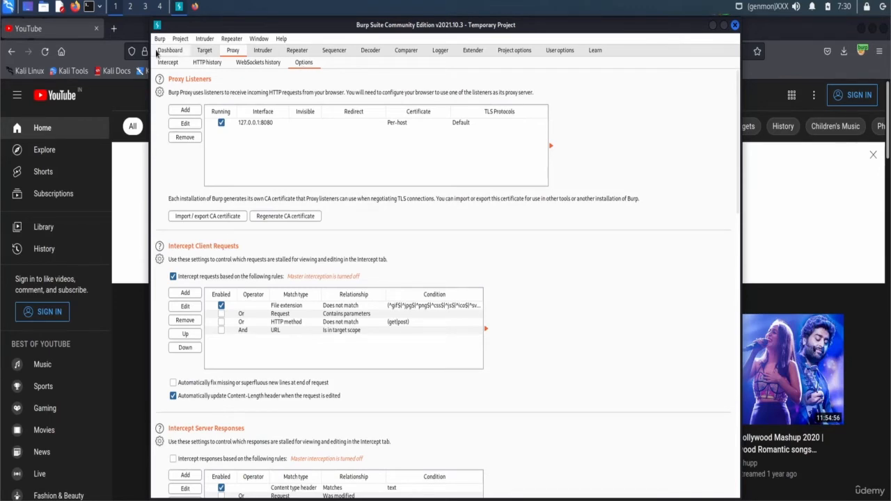
# - Review a new proxy listener's Specific address choices, keeping 127.0.0.1, and cancel without adding it
pyautogui.click(188, 111)
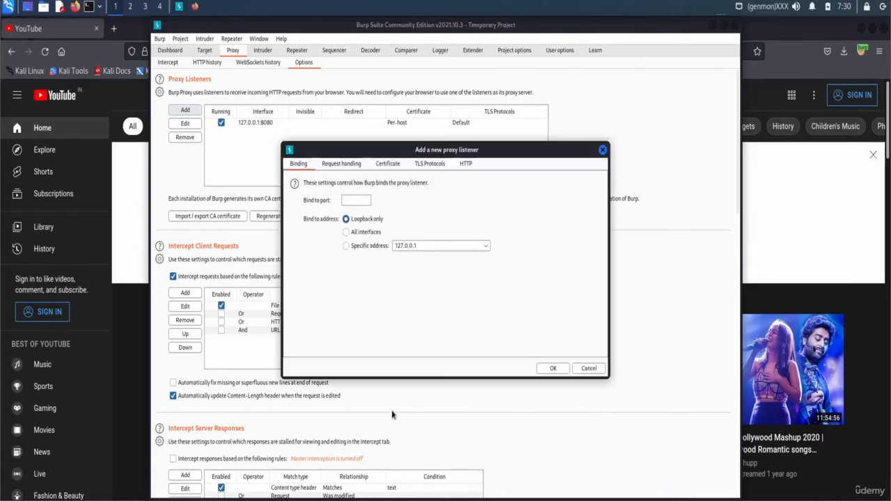
pyautogui.click(418, 248)
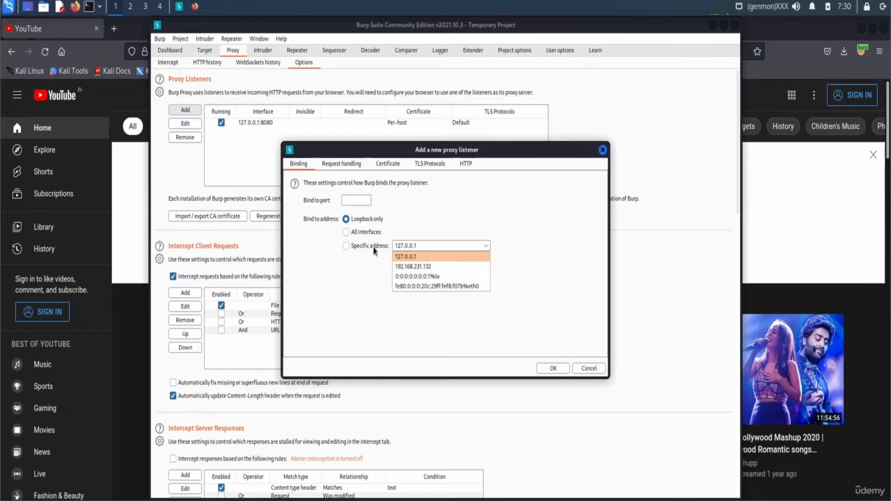
pyautogui.click(436, 249)
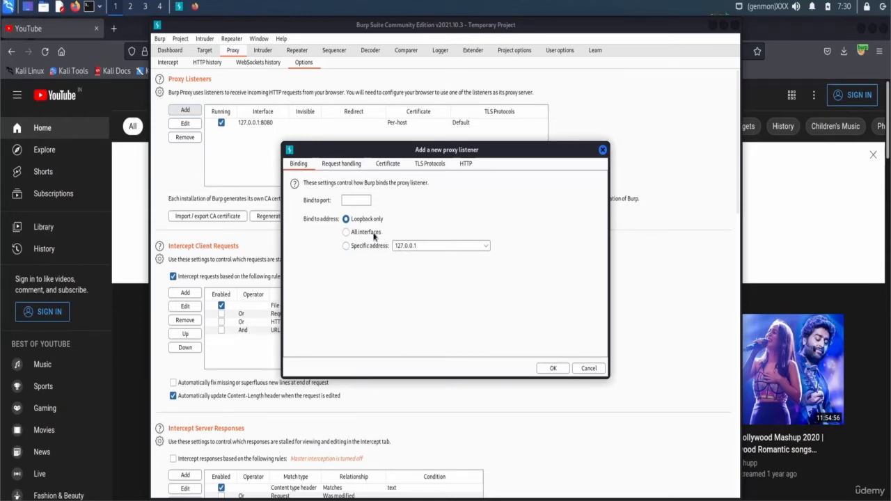
pyautogui.click(602, 149)
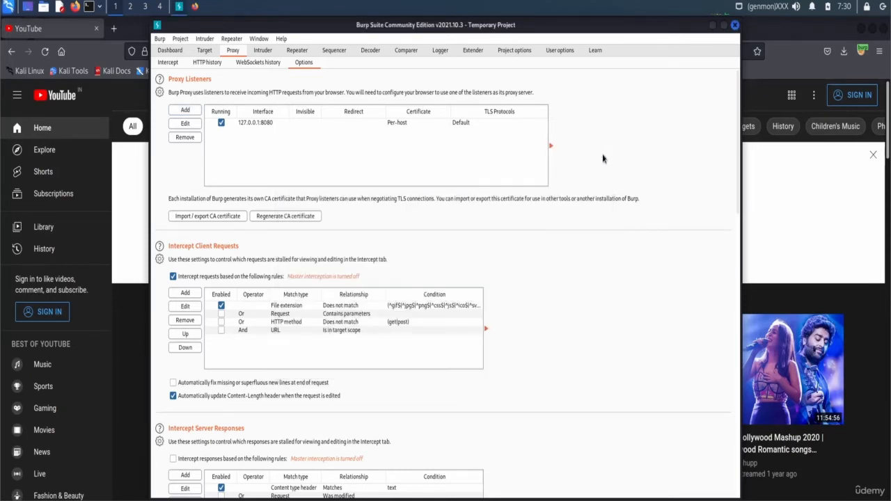
# - Scroll through the Proxy options, then show Intruder's payload Positions for the request
pyautogui.scroll(-5, 312, 323)
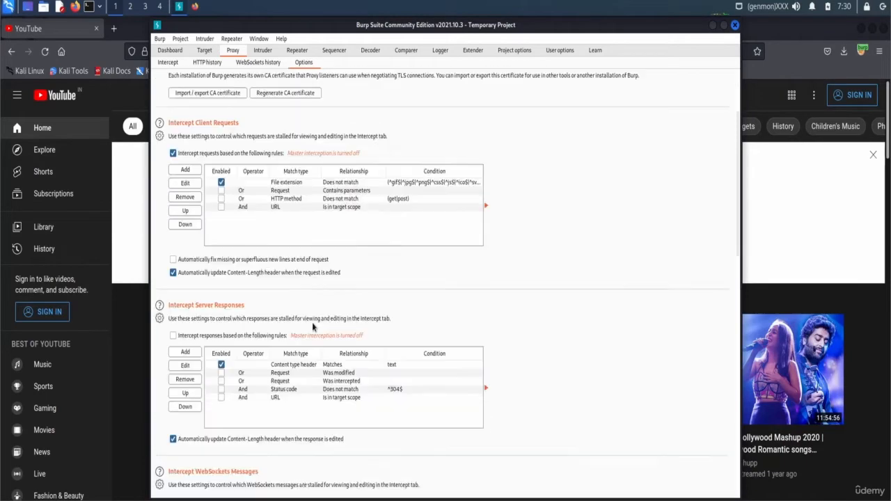
pyautogui.scroll(-20, 312, 322)
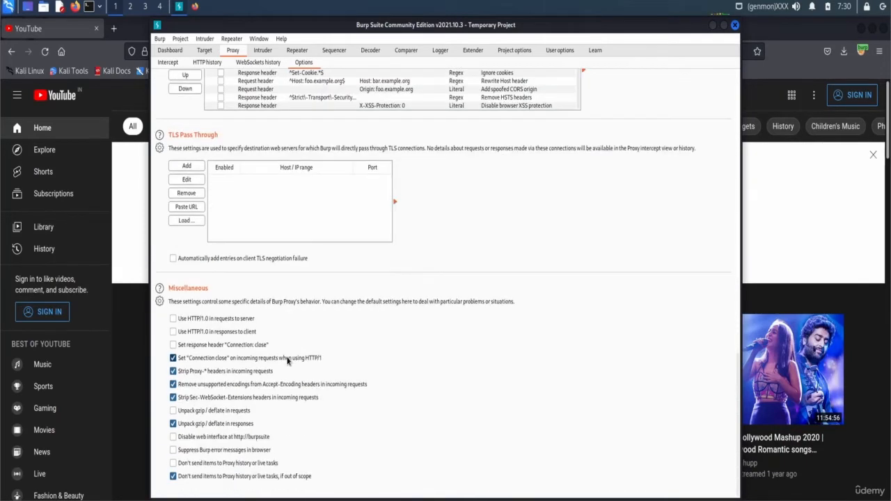
pyautogui.scroll(20, 287, 360)
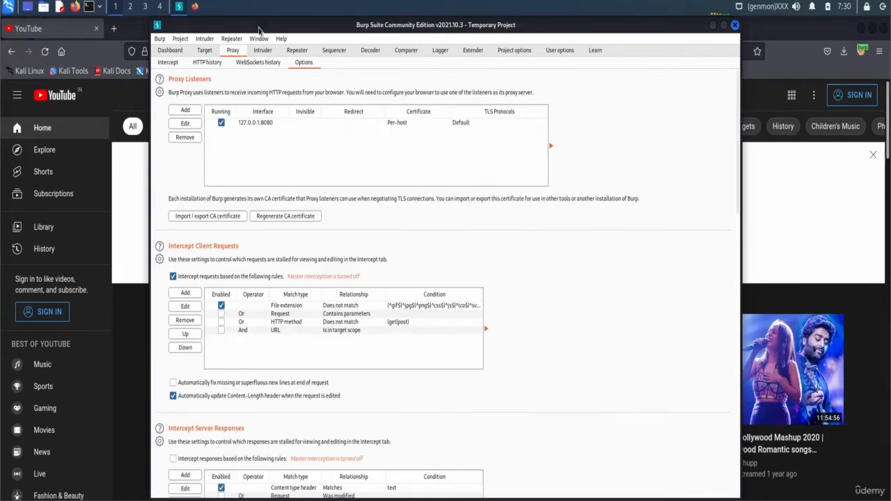
pyautogui.click(258, 51)
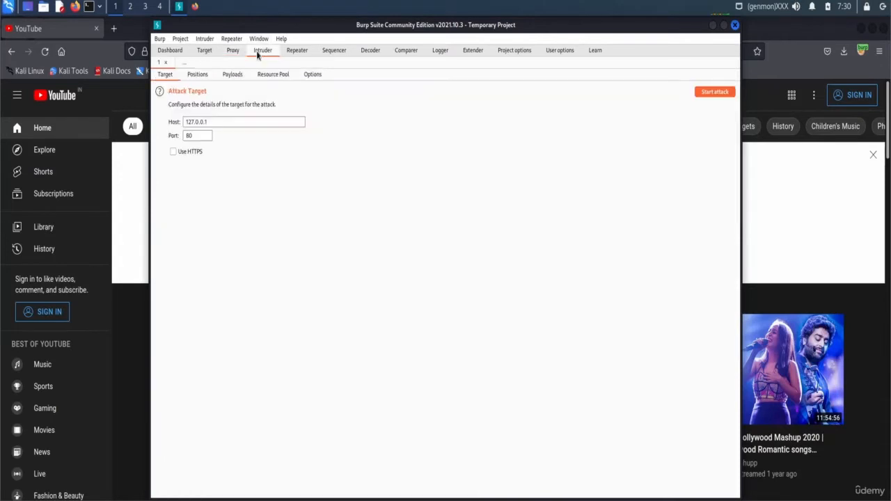
pyautogui.click(197, 74)
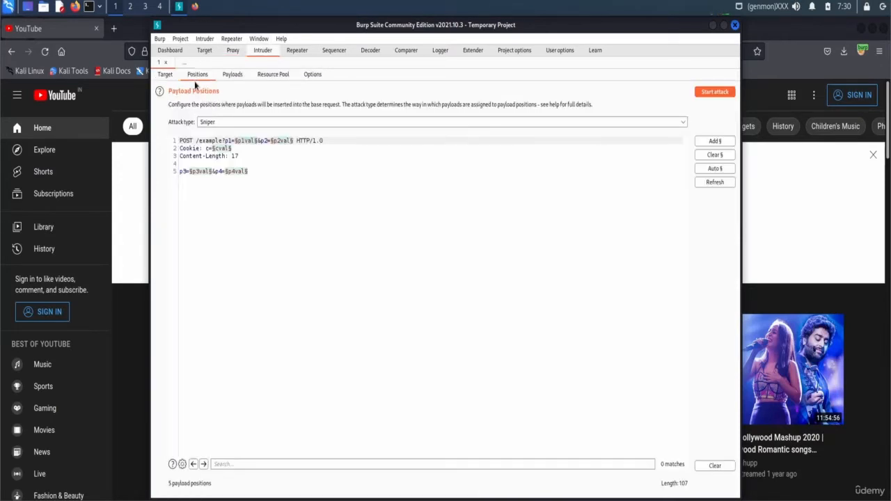
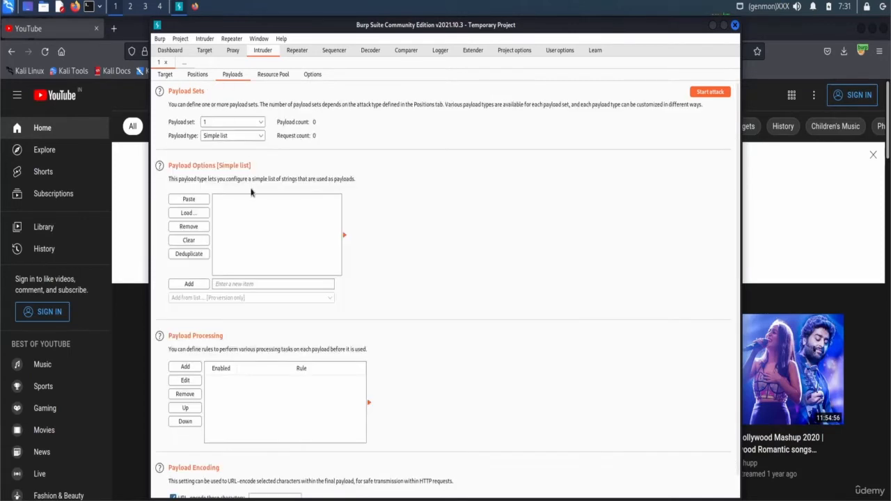
pyautogui.click(187, 212)
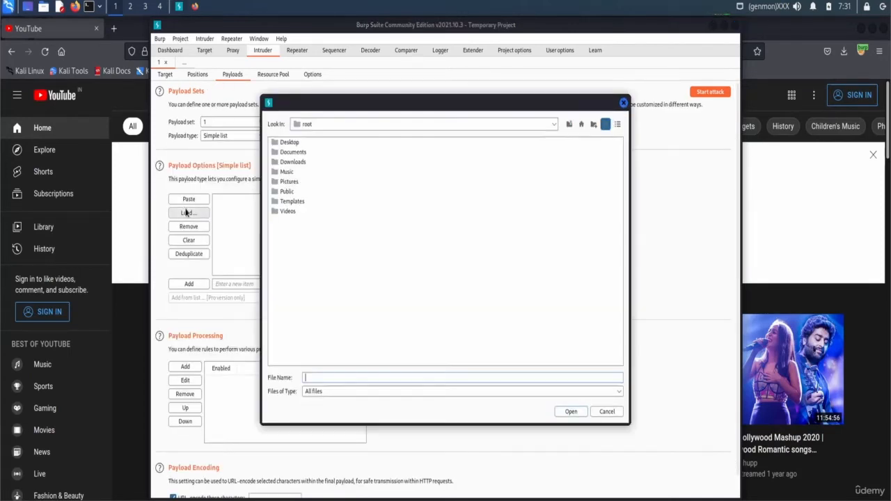
pyautogui.click(623, 104)
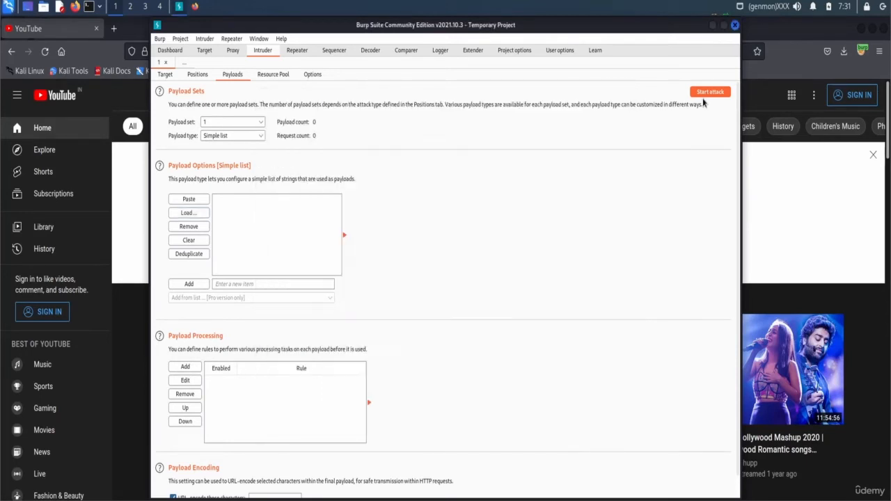
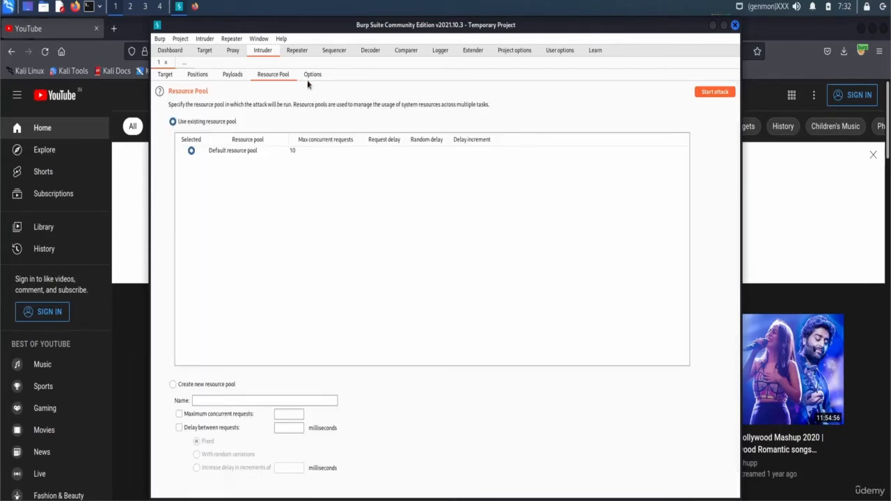
# - Look through Intruder's Options, then the Repeater tab and Target's scanner Issue definitions list
pyautogui.click(313, 78)
pyautogui.scroll(-4, 233, 84)
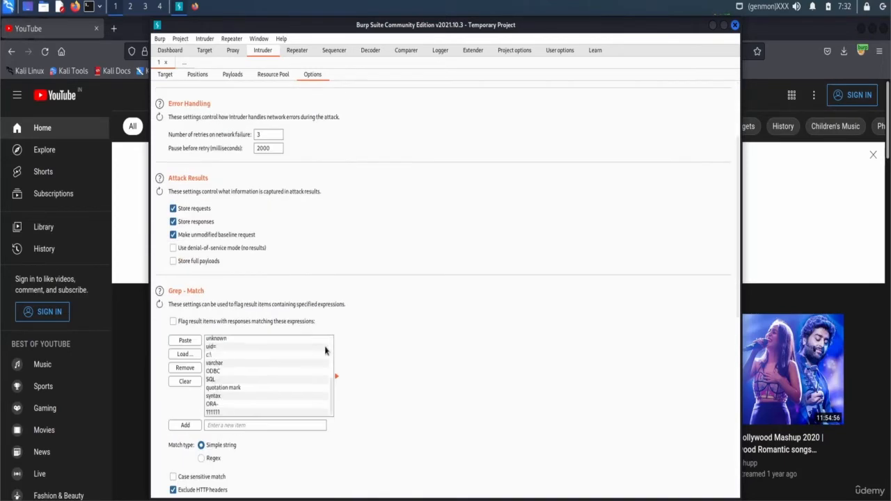
pyautogui.scroll(3, 224, 82)
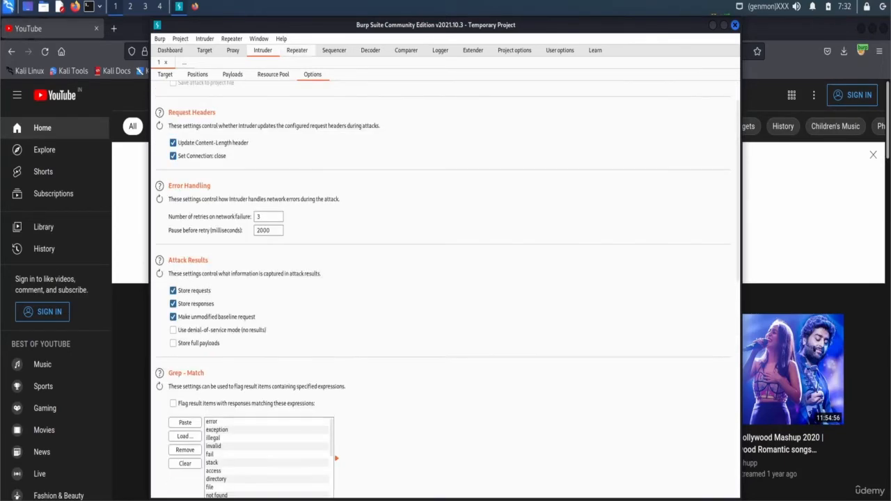
pyautogui.click(291, 54)
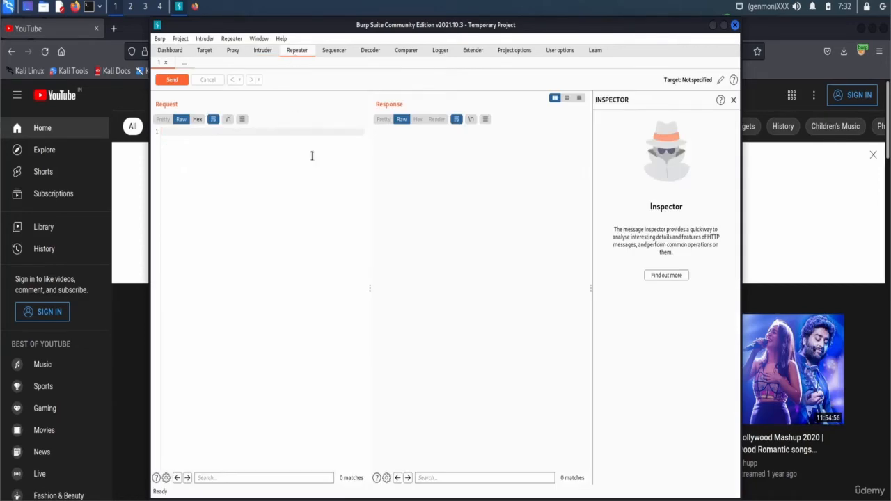
pyautogui.click(204, 52)
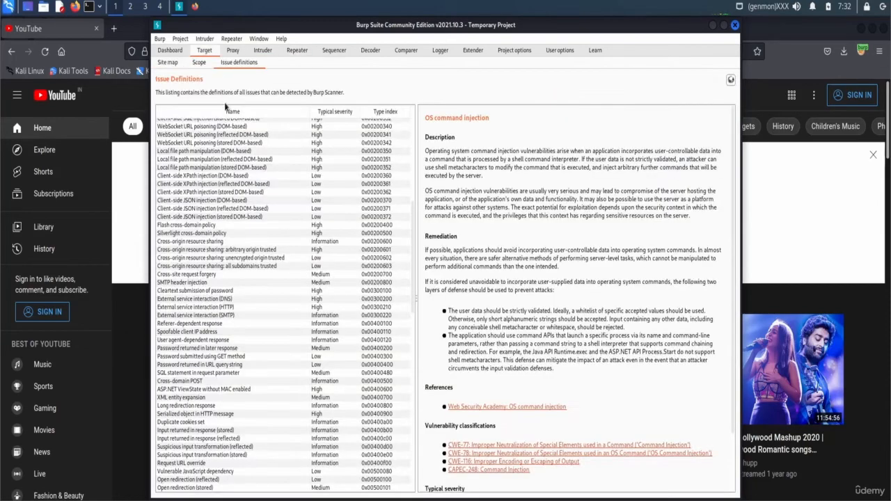
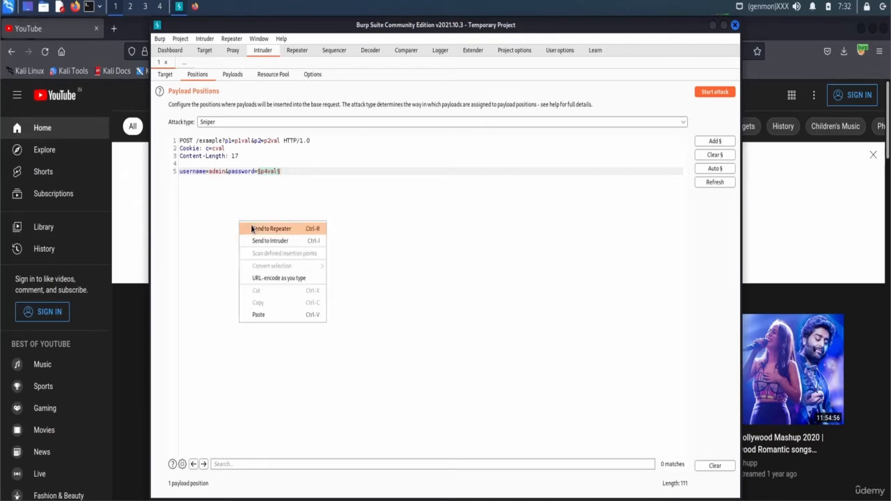
pyautogui.click(251, 229)
pyautogui.click(301, 55)
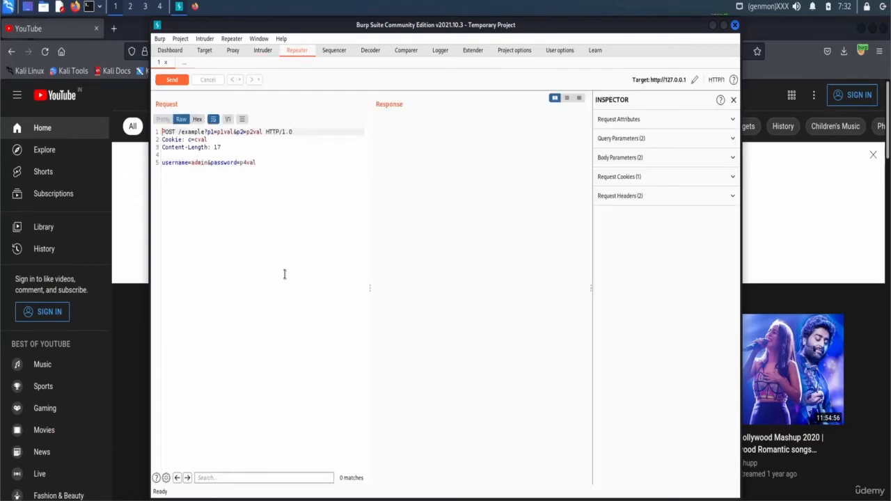
# - Inspect the request text in the Inspector, then send it to 127.0.0.1
pyautogui.moveTo(248, 189); pyautogui.dragTo(162, 132)
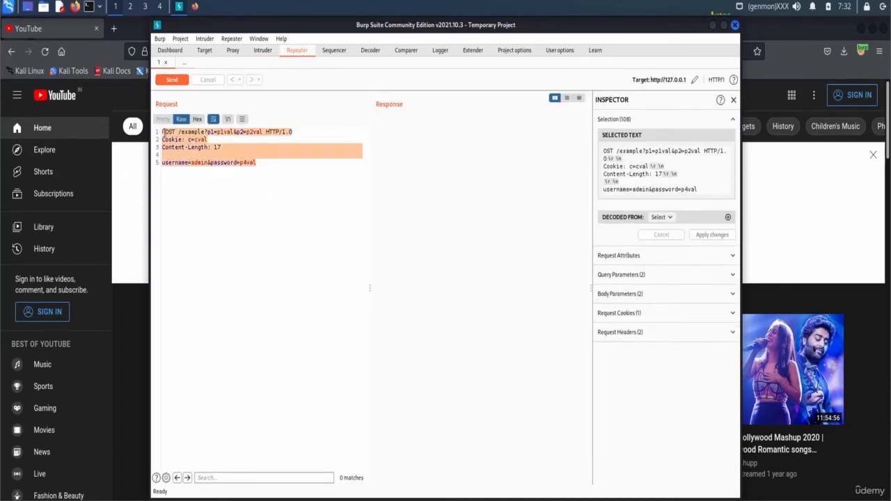
pyautogui.click(317, 186)
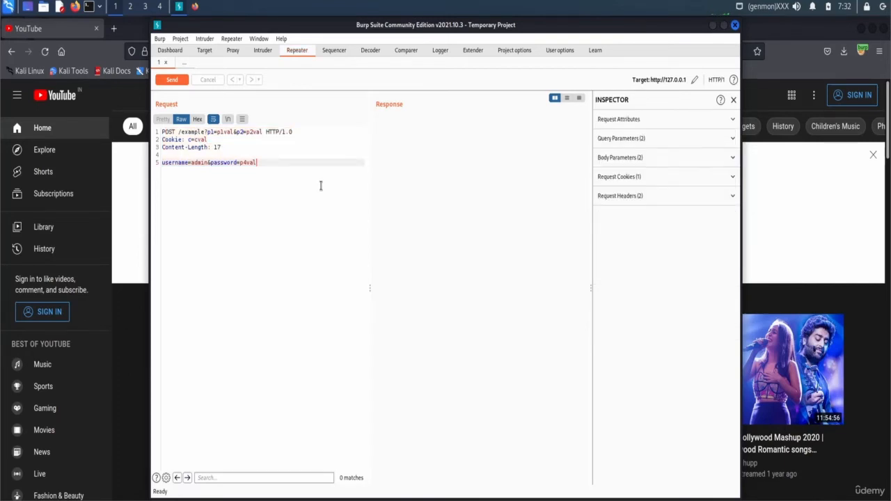
pyautogui.click(167, 81)
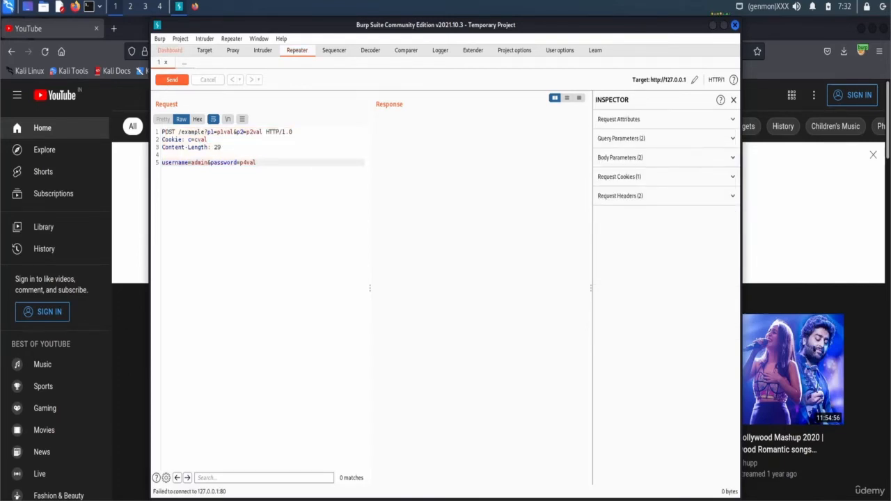
pyautogui.doubleClick(251, 162)
pyautogui.click(211, 163)
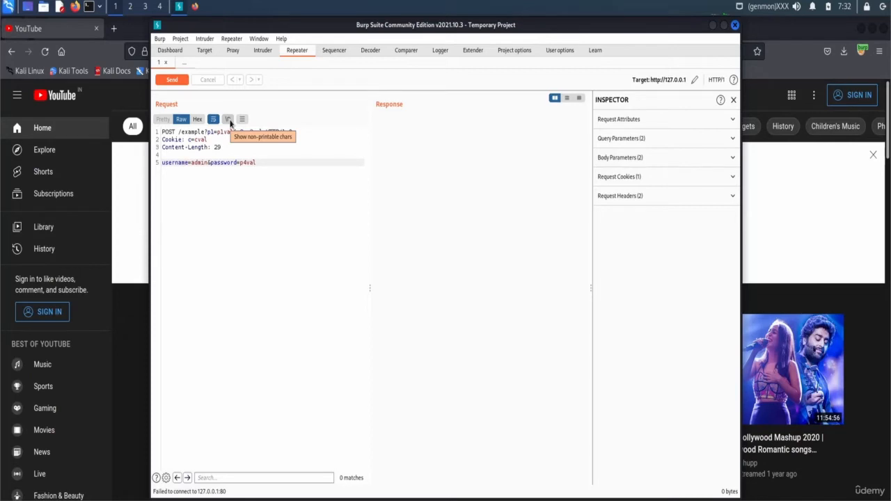
pyautogui.doubleClick(246, 163)
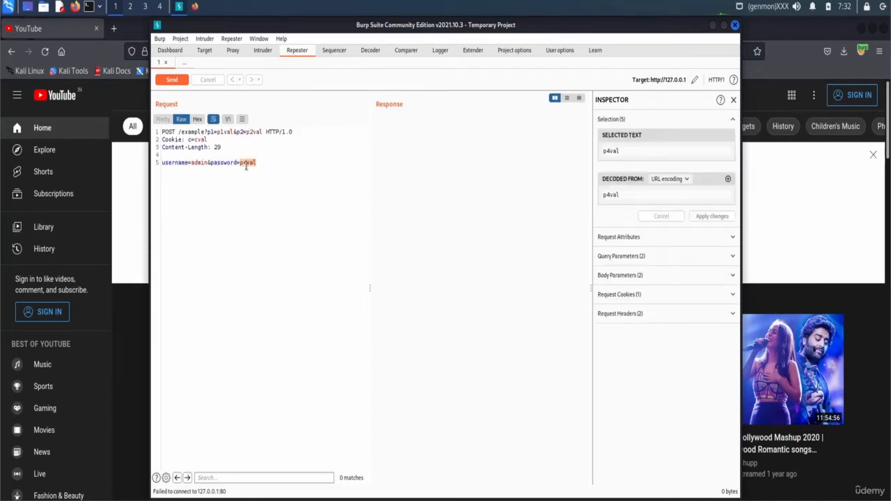
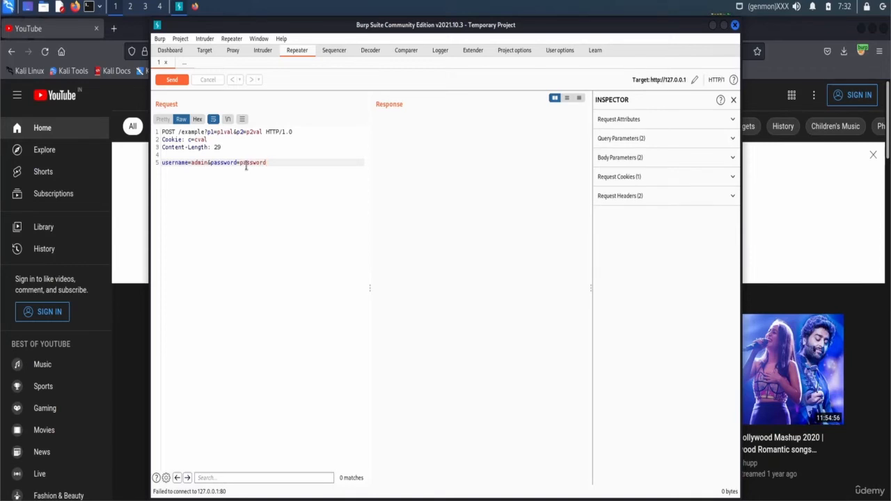
# - Resend the edited login request, then select the password value on body line 5 for replacement
pyautogui.hotkey('ctrl', 'space')
pyautogui.doubleClick(250, 163)
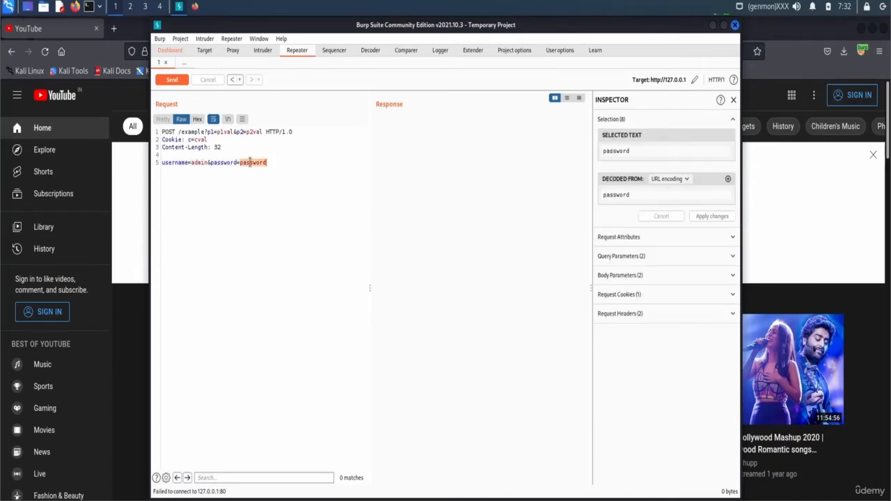
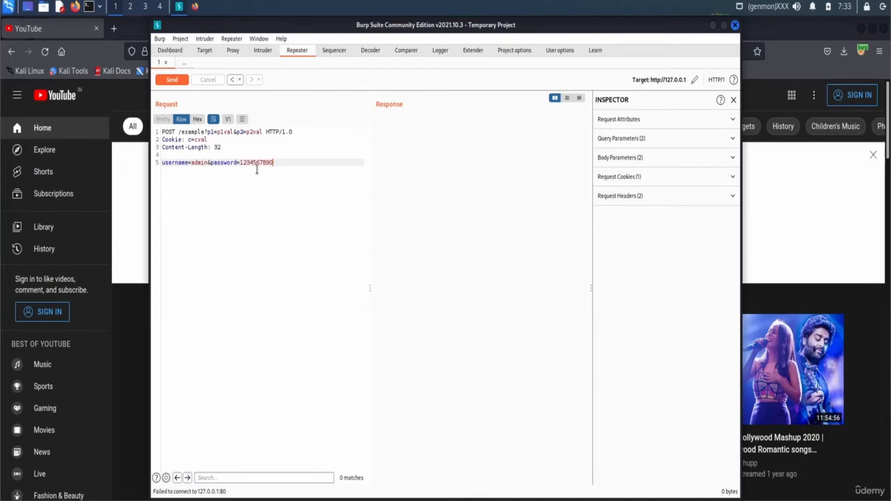
pyautogui.doubleClick(256, 164)
pyautogui.click(245, 177)
pyautogui.click(331, 52)
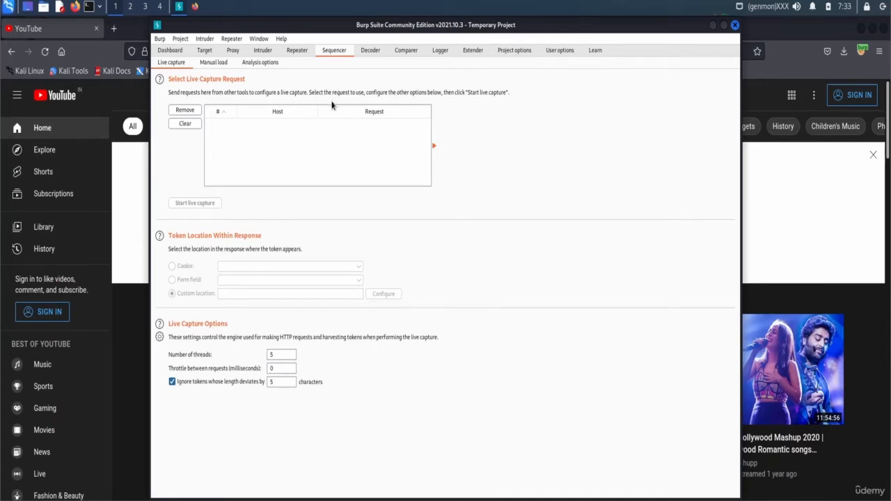
# - Open Decoder, review its 'Decode as' format list, then bring up a Kali terminal
pyautogui.click(380, 51)
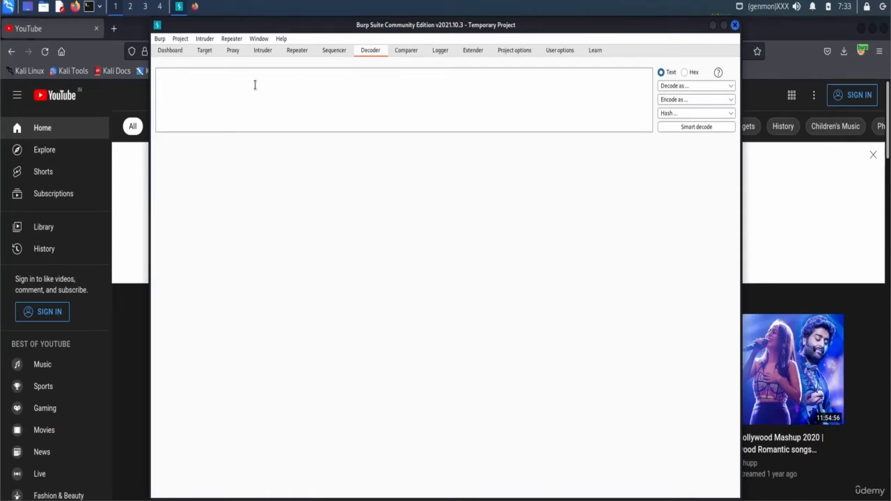
pyautogui.click(669, 87)
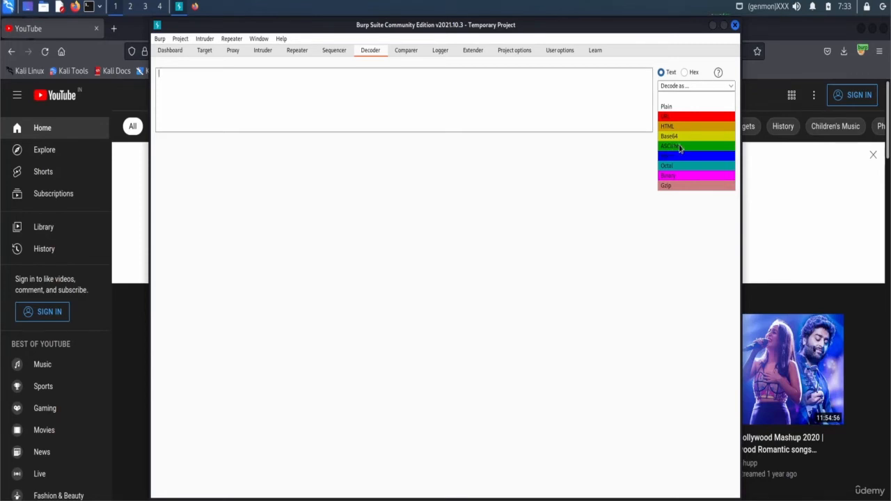
pyautogui.click(94, 12)
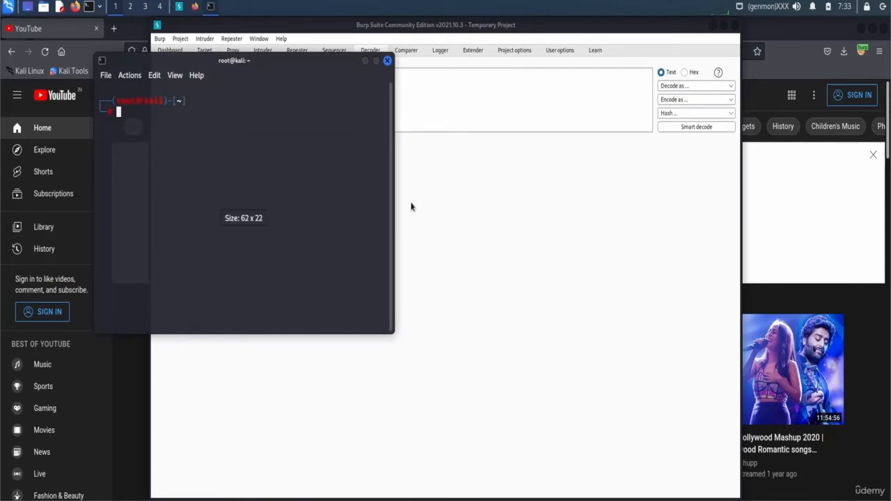
# - Run echo "hello" | base64, copy the output aGVsbG8K, and return to Burp
pyautogui.write('echo ""')
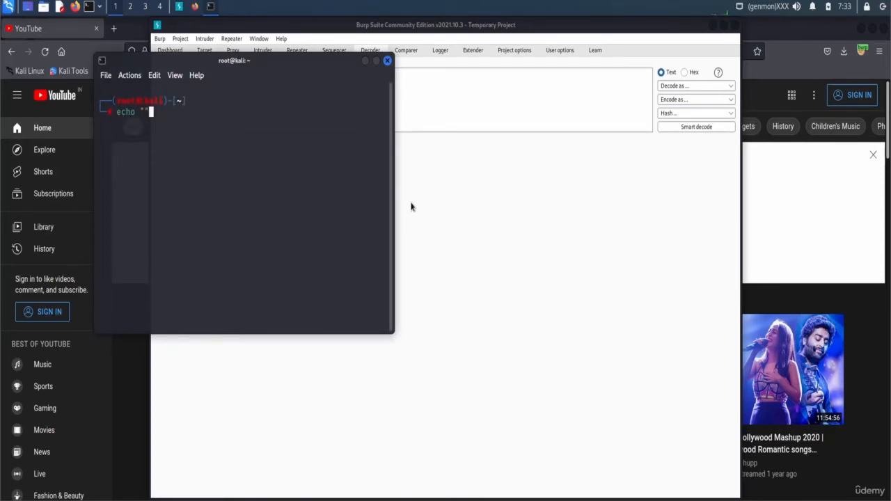
pyautogui.press('Left')
pyautogui.write('heloo')
pyautogui.press('Right')
pyautogui.press('Left')
pyautogui.press('BackSpace')
pyautogui.press('BackSpace')
pyautogui.press('BackSpace')
pyautogui.write('llo')
pyautogui.press('Right')
pyautogui.write('| base64')
pyautogui.press('Return')
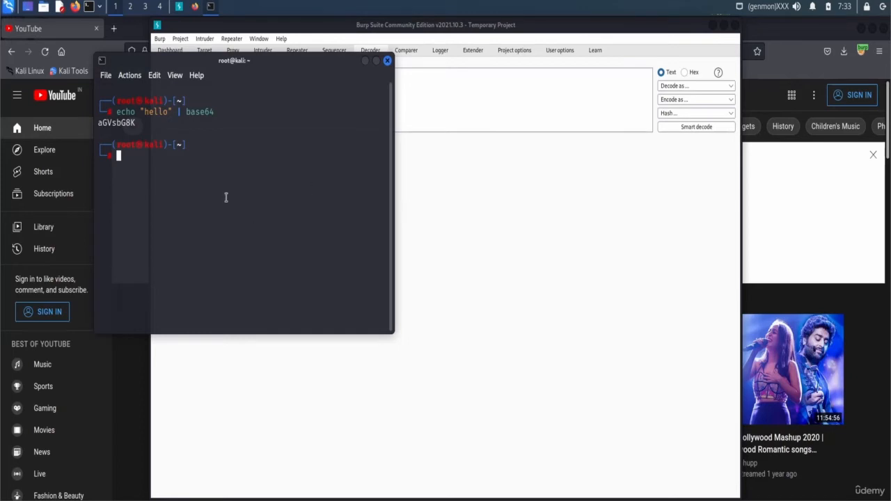
pyautogui.doubleClick(110, 124)
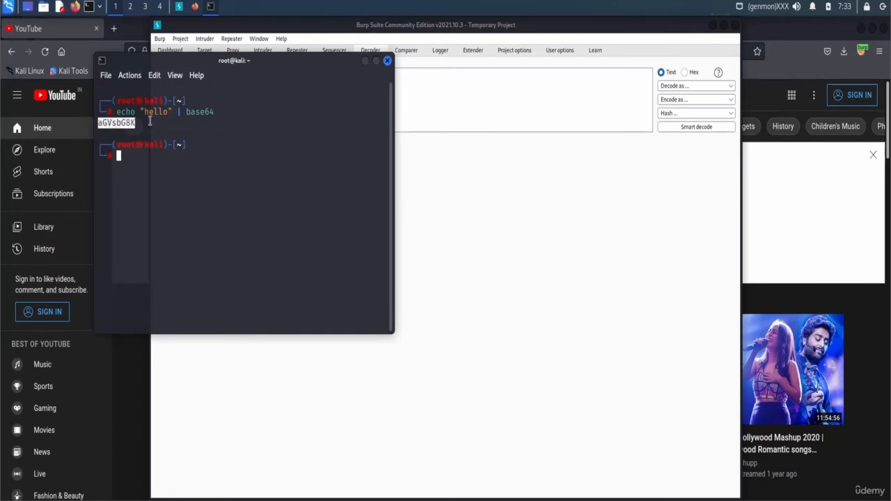
pyautogui.click(433, 82)
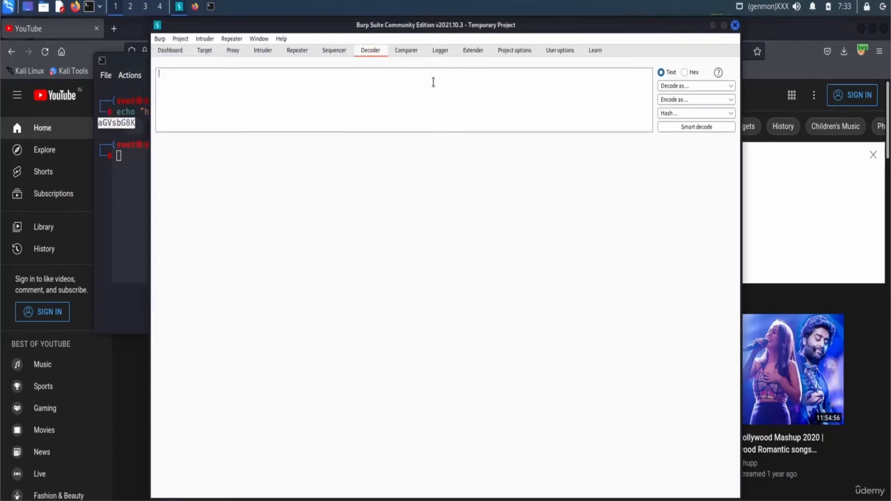
# - Paste aGVsbG8K into Decoder and decode it as Base64 to reveal hello
pyautogui.write('aGVsbG8K')
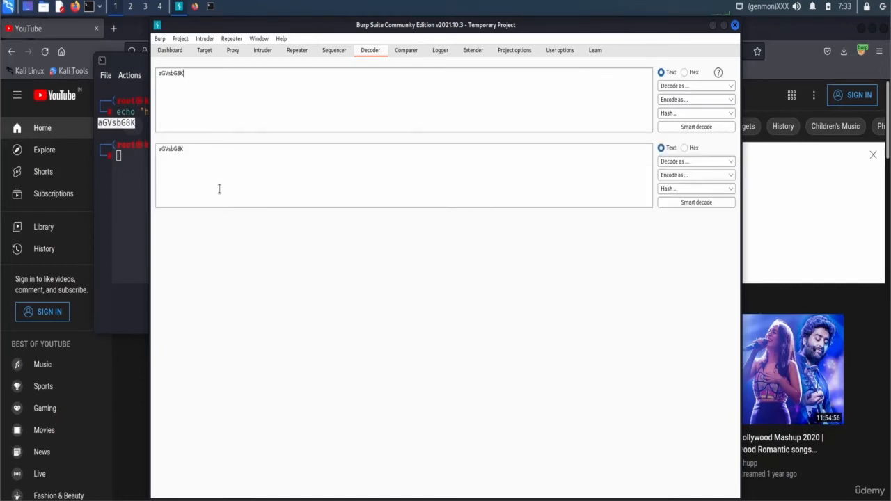
pyautogui.click(674, 86)
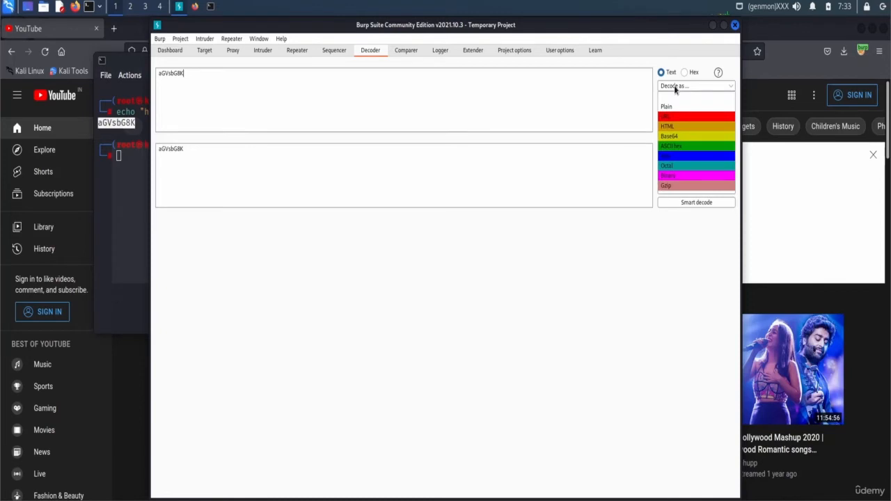
pyautogui.click(681, 137)
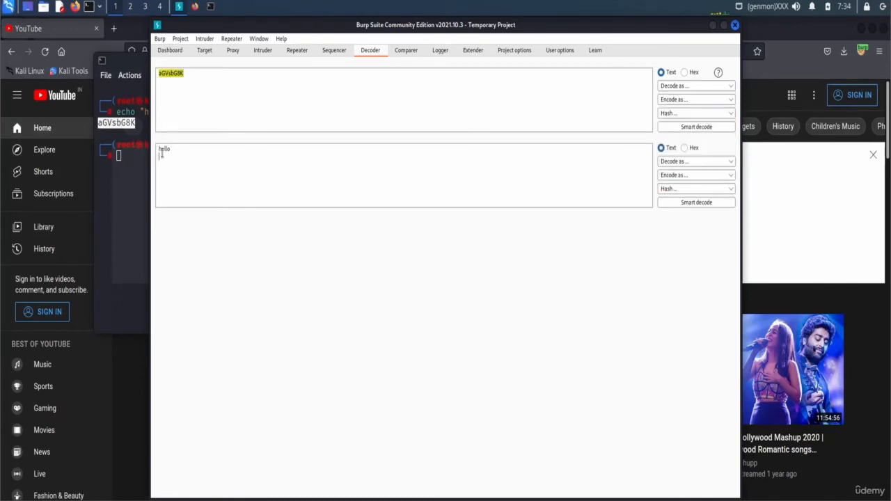
pyautogui.doubleClick(163, 150)
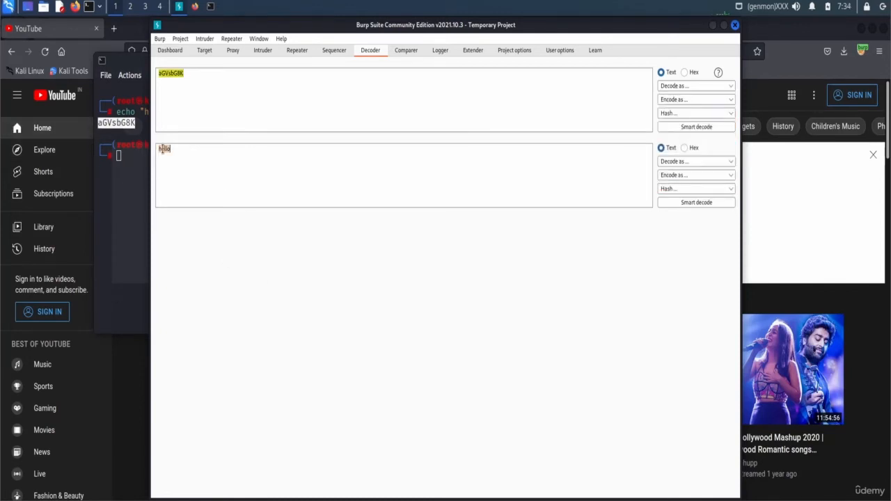
# - Remove the decoded panel, browse the hash and encode lists, and re-apply Base64 decoding
pyautogui.click(671, 87)
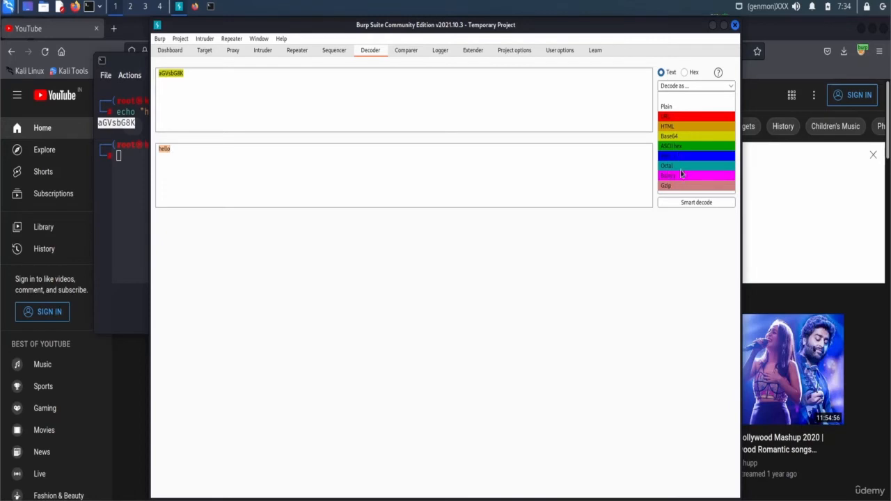
pyautogui.click(661, 226)
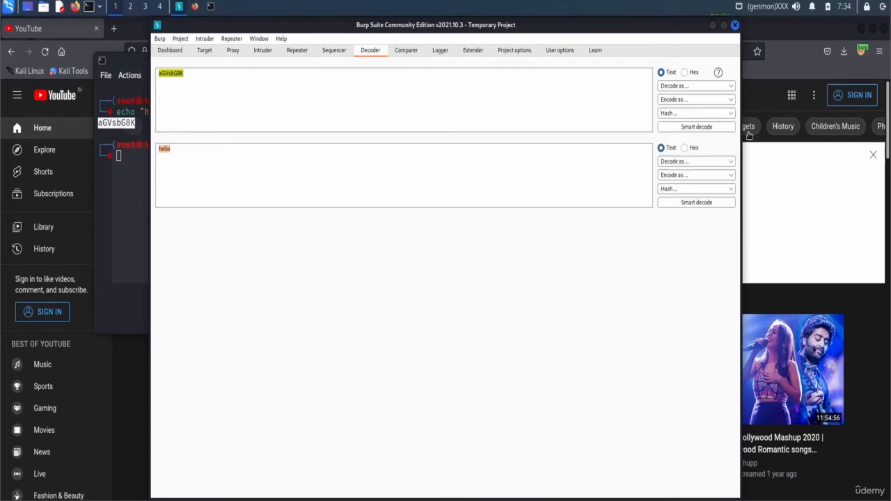
pyautogui.click(686, 127)
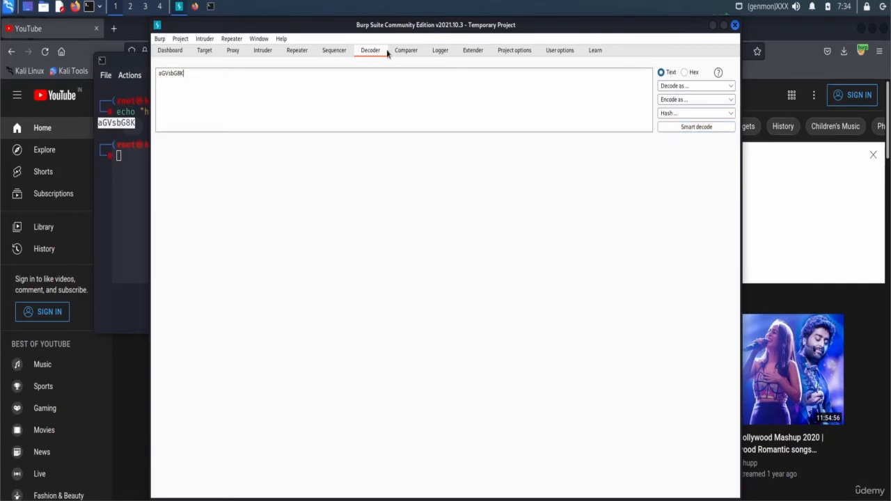
pyautogui.click(674, 115)
pyautogui.click(683, 100)
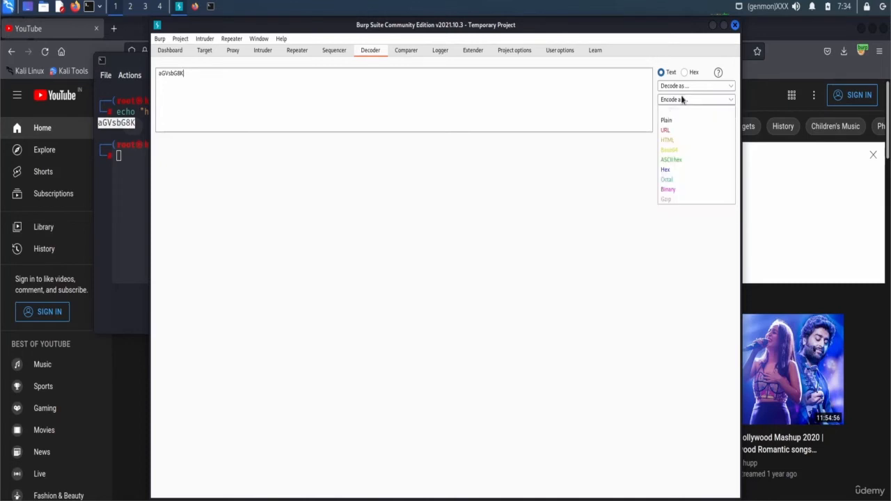
pyautogui.click(683, 87)
pyautogui.click(671, 136)
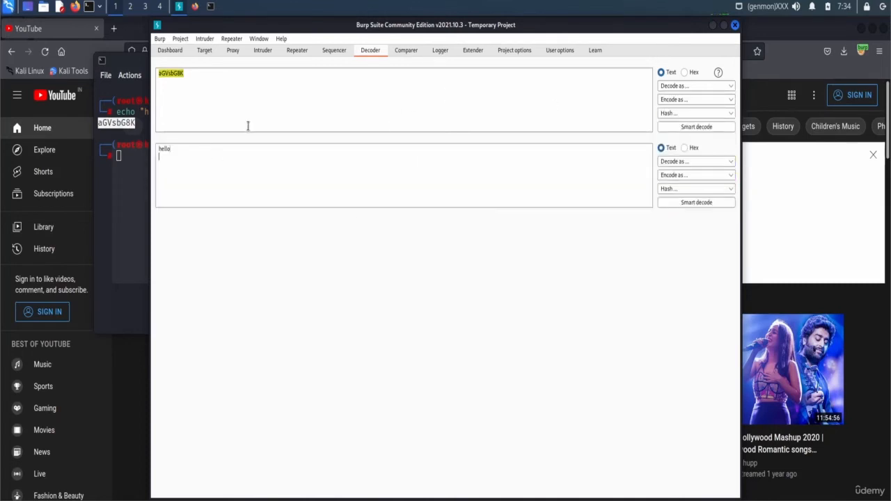
pyautogui.click(406, 51)
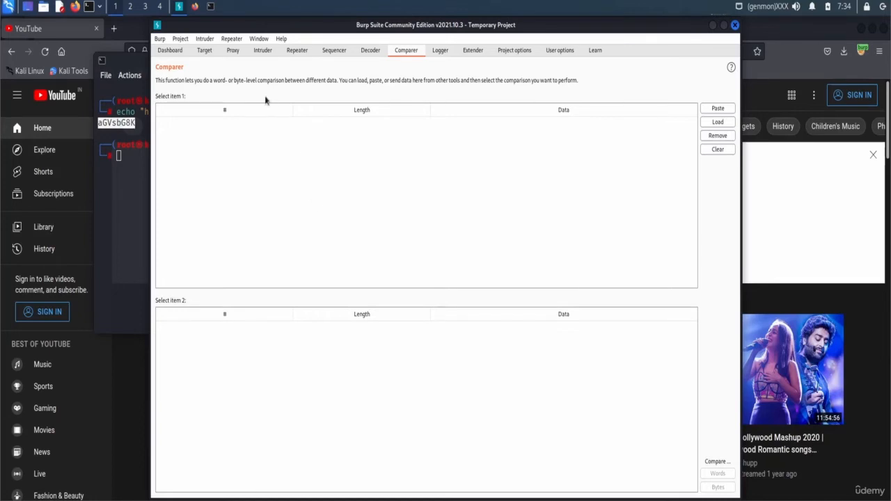
# - In Repeater, change the cookie value cval to b and send the request to Comparer
pyautogui.click(300, 51)
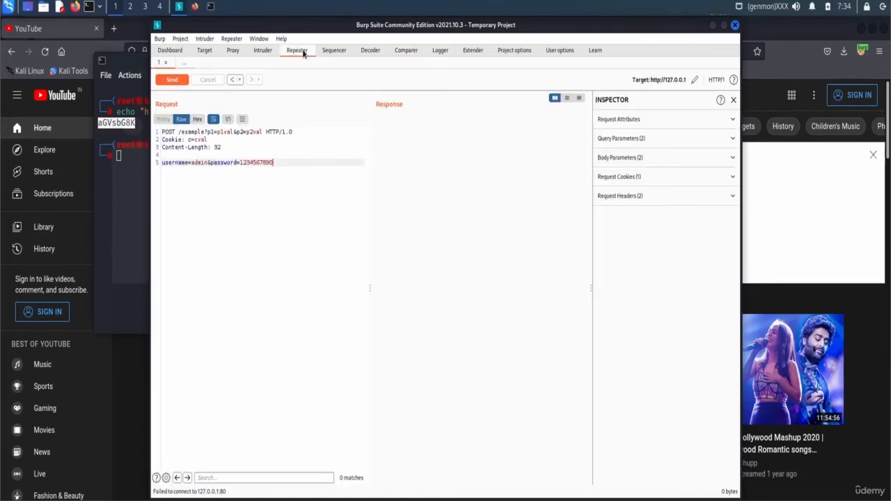
pyautogui.doubleClick(201, 140)
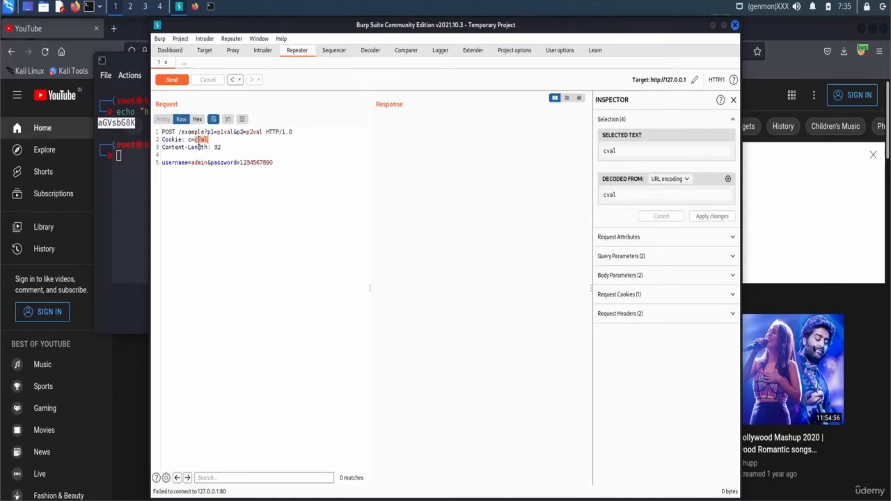
pyautogui.write('b')
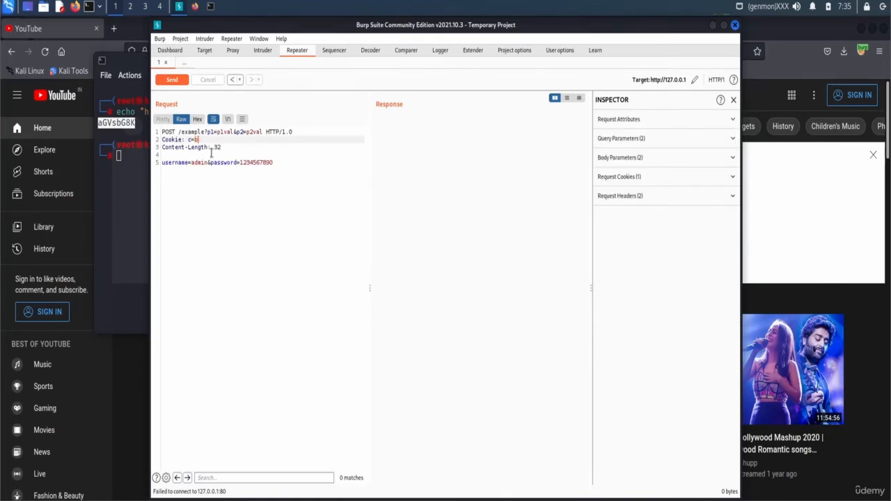
pyautogui.rightClick(223, 181)
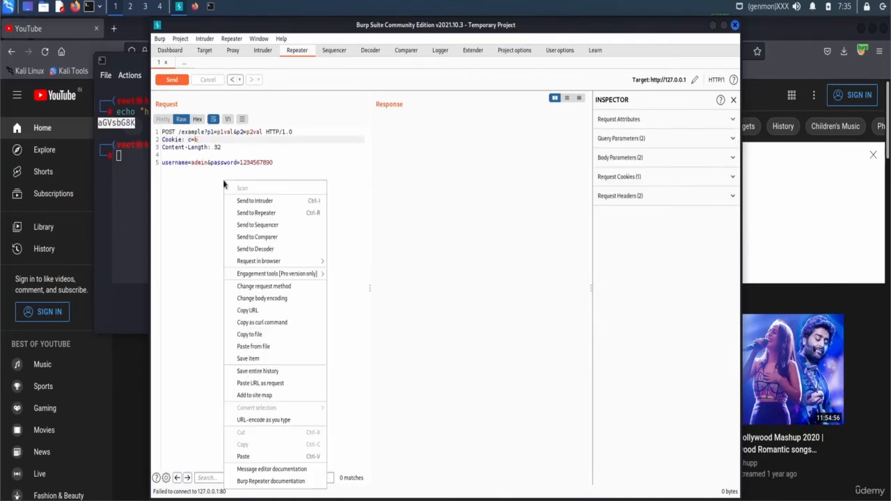
pyautogui.click(248, 237)
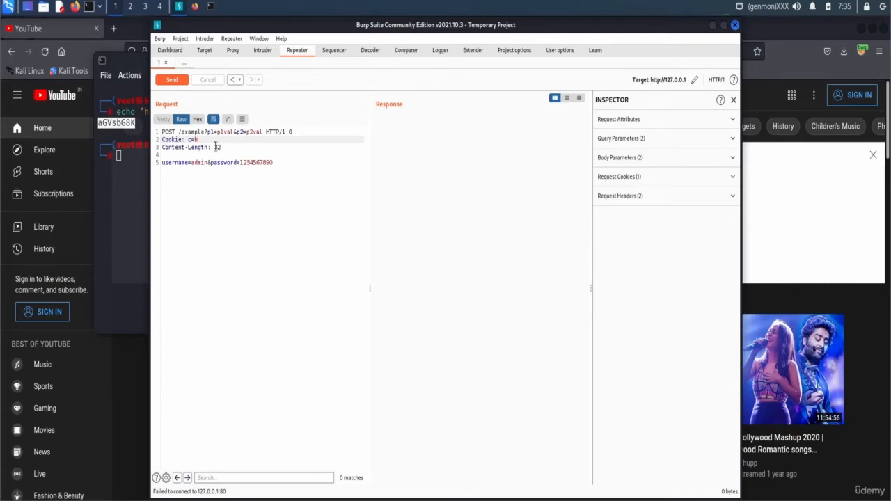
# - Change the cookie to c=d and send that version to Comparer as well
pyautogui.press('BackSpace')
pyautogui.rightClick(235, 200)
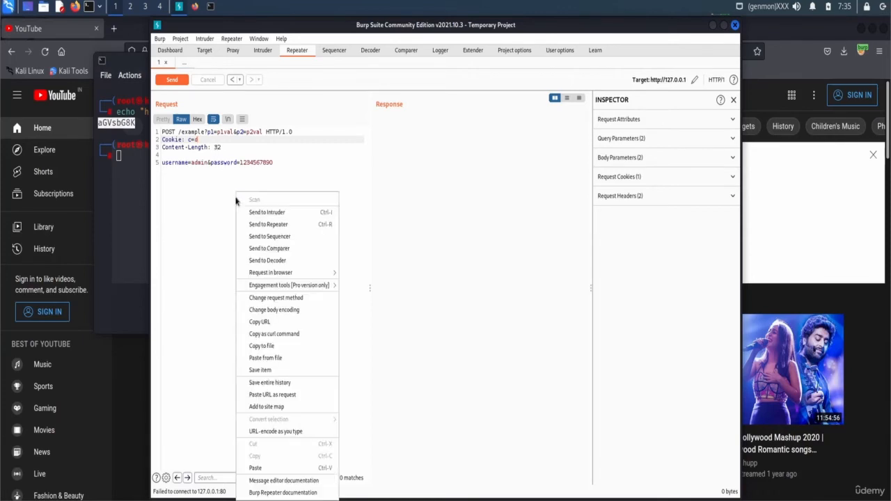
pyautogui.click(309, 248)
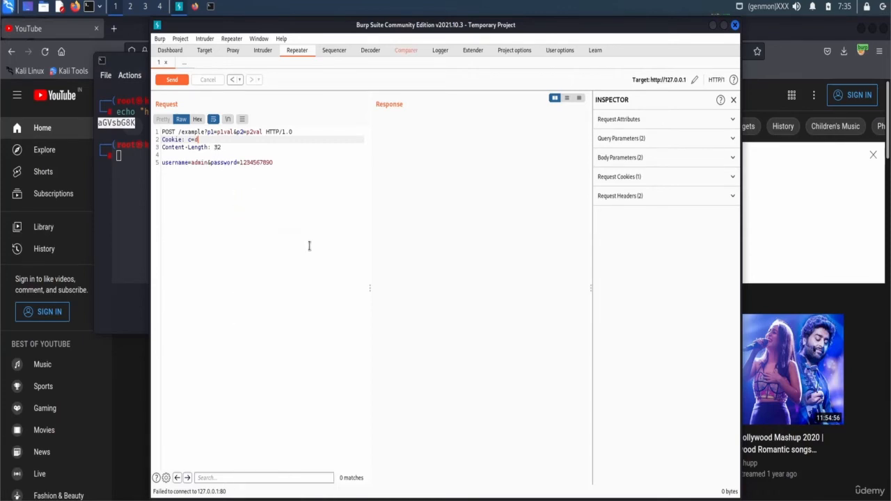
# - Word-compare the two 111-byte requests in Comparer, then close the comparison results
pyautogui.click(410, 50)
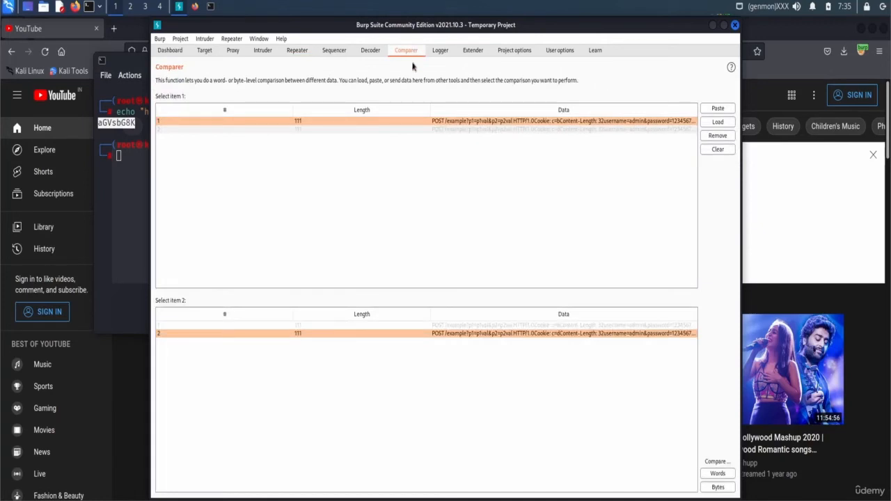
pyautogui.click(716, 475)
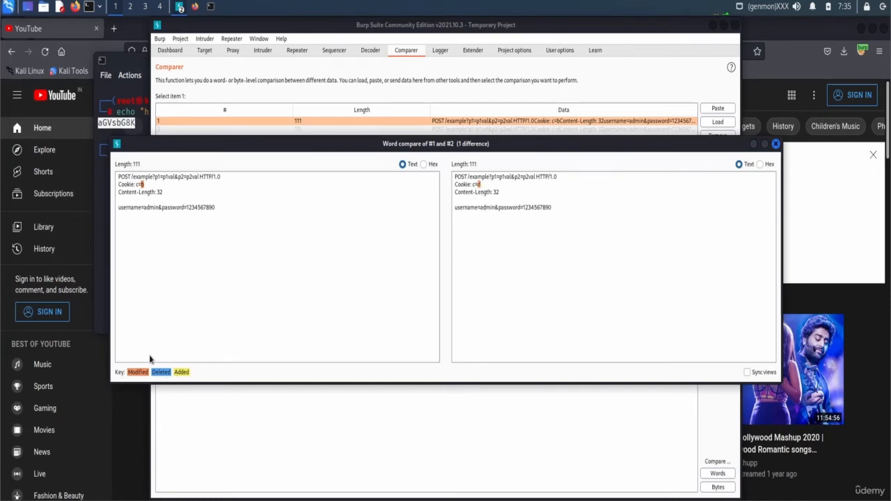
pyautogui.click(775, 144)
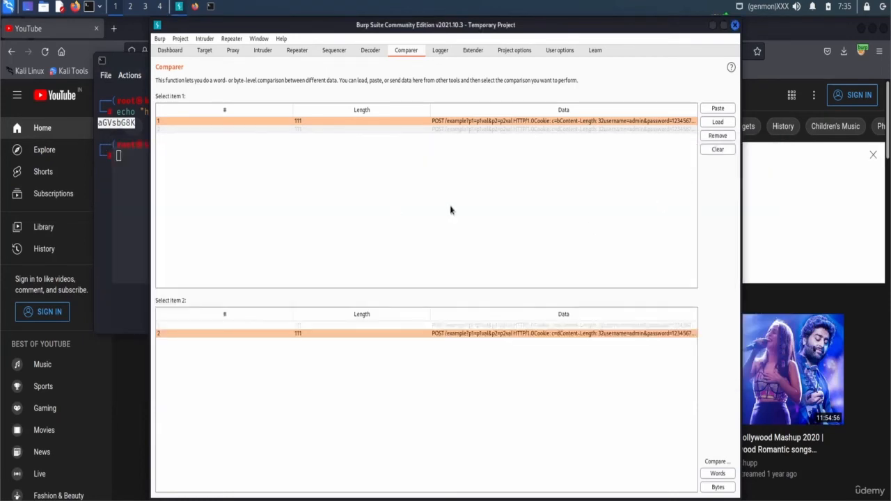
# - Scroll through Logger's captured requests, then glance at Extender and Project options
pyautogui.click(442, 50)
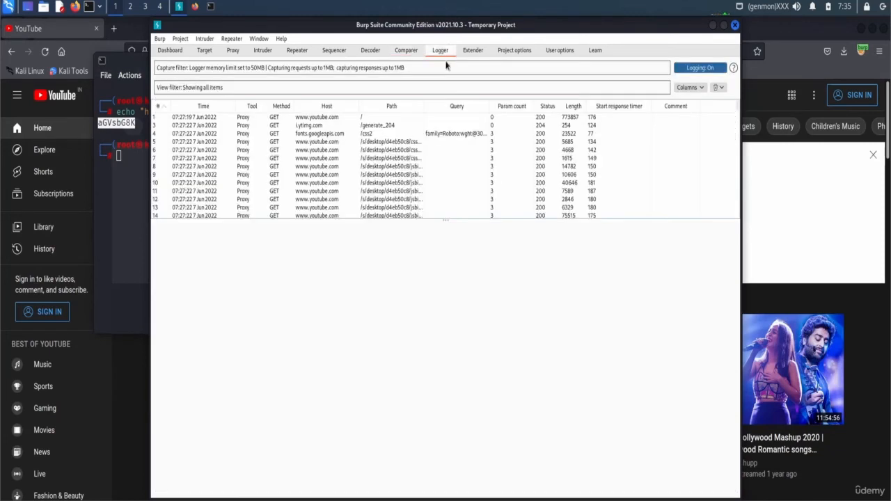
pyautogui.scroll(-20, 435, 153)
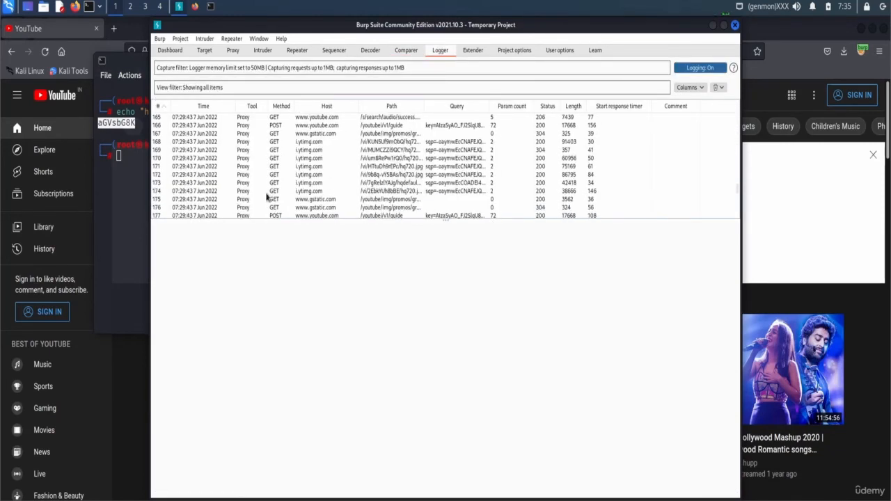
pyautogui.scroll(-8, 374, 183)
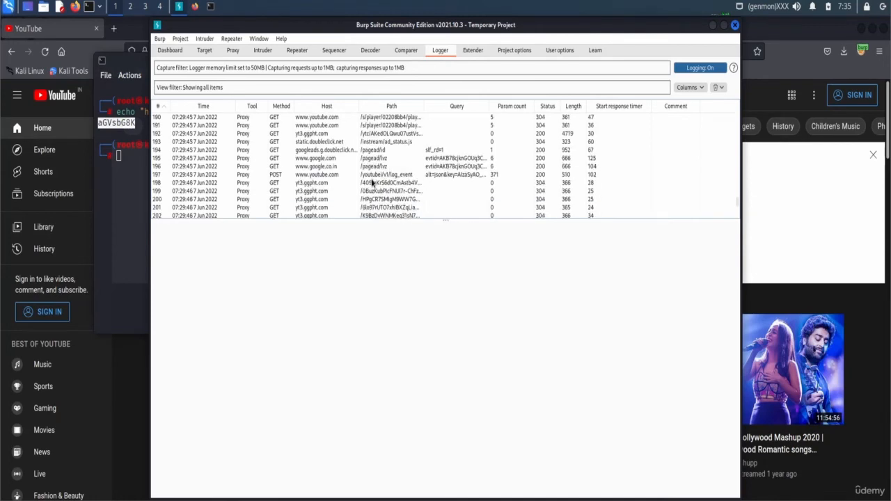
pyautogui.click(478, 53)
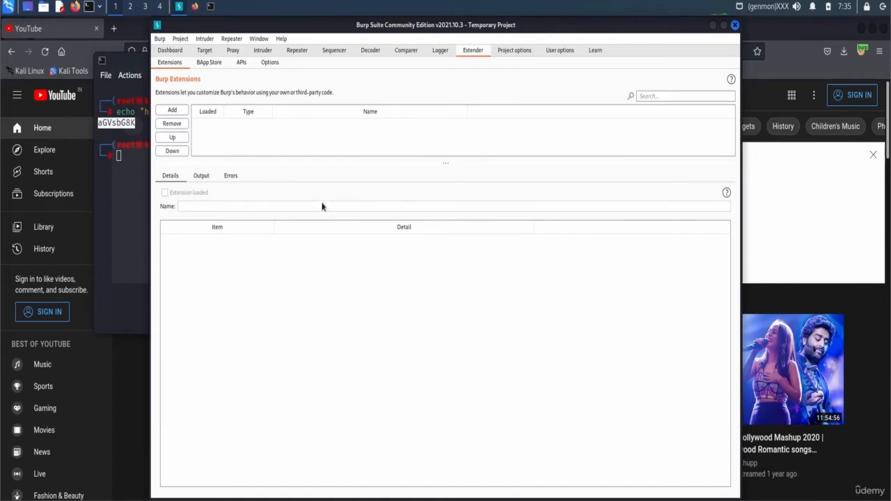
pyautogui.click(519, 50)
pyautogui.scroll(-3, 471, 248)
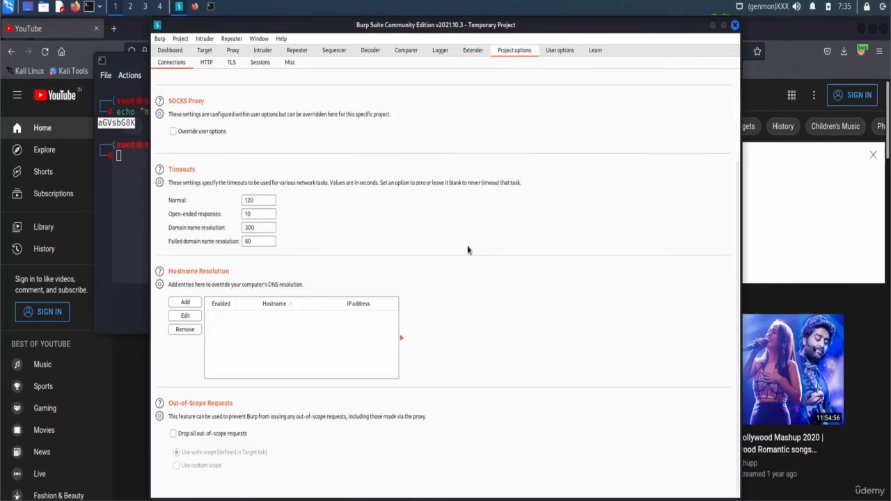
# - Browse User options, viewing the TLS, Display and Misc settings
pyautogui.click(561, 50)
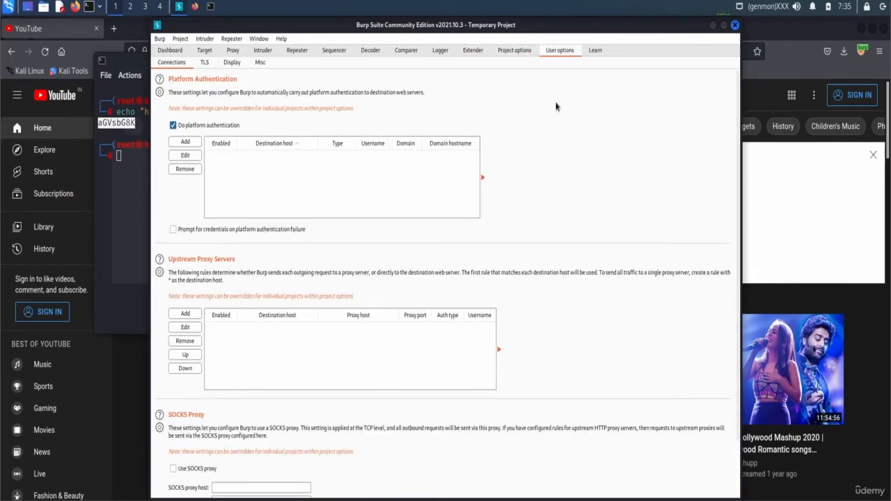
pyautogui.scroll(-2, 556, 132)
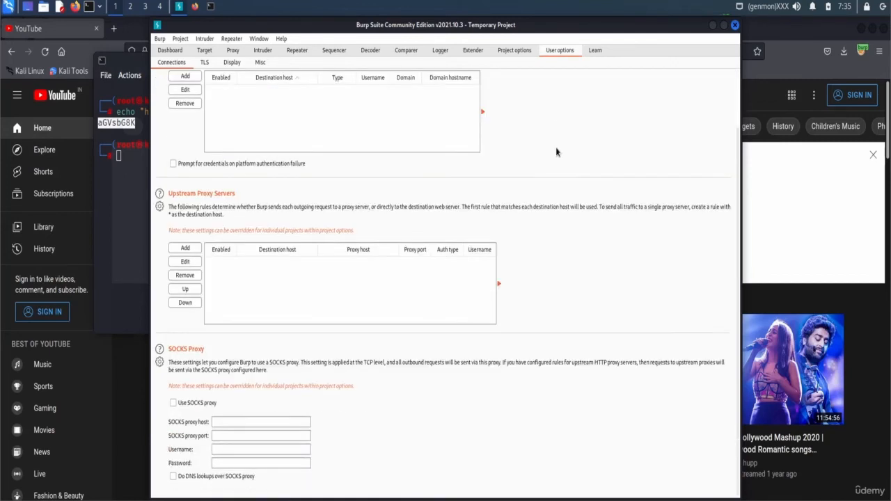
pyautogui.scroll(2, 555, 147)
pyautogui.scroll(-1, 421, 327)
pyautogui.scroll(-1, 416, 418)
pyautogui.scroll(3, 578, 291)
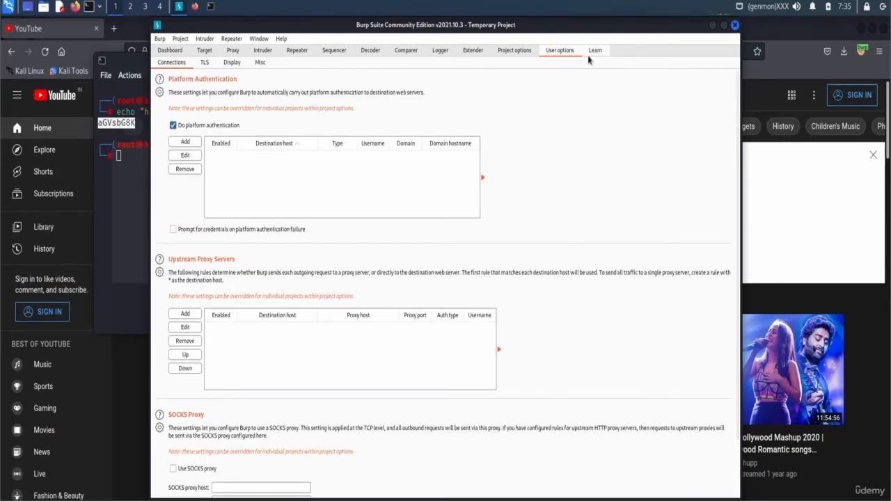
pyautogui.click(203, 63)
pyautogui.click(233, 65)
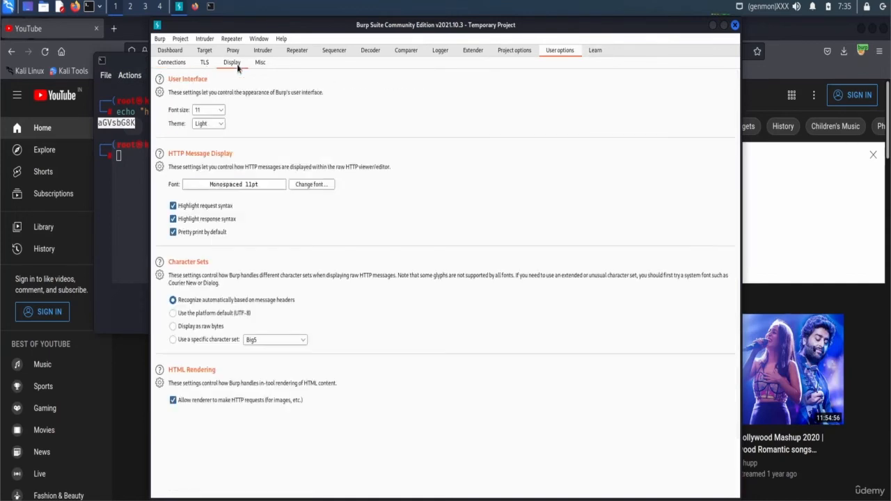
pyautogui.click(260, 64)
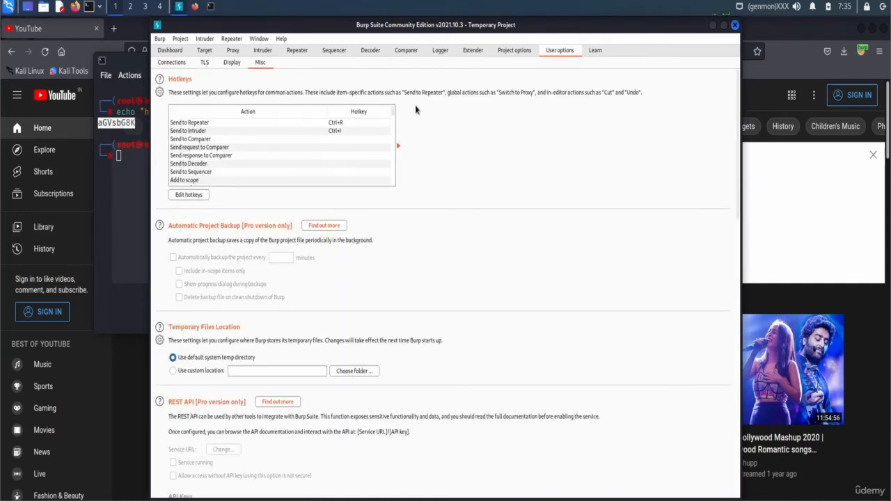
# - Inspect the Send to Comparer, Repeater and Intruder hotkey entries
pyautogui.click(280, 149)
pyautogui.click(298, 141)
pyautogui.click(296, 153)
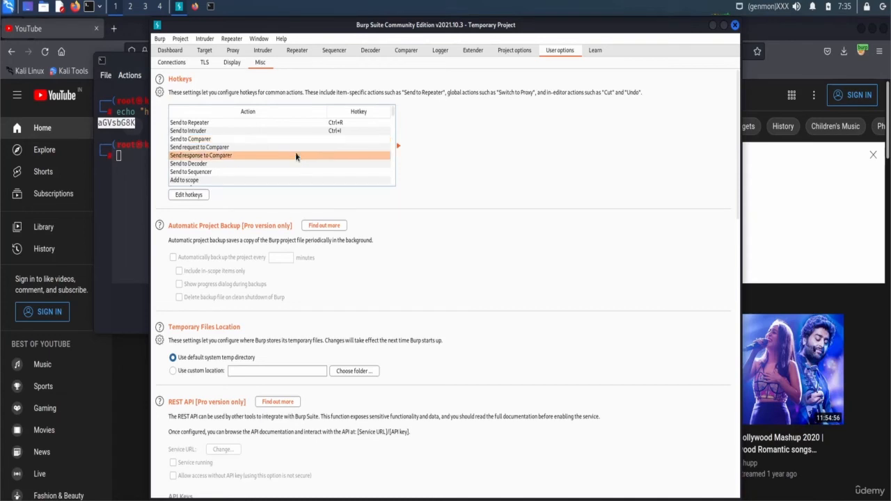
pyautogui.click(264, 140)
pyautogui.click(208, 123)
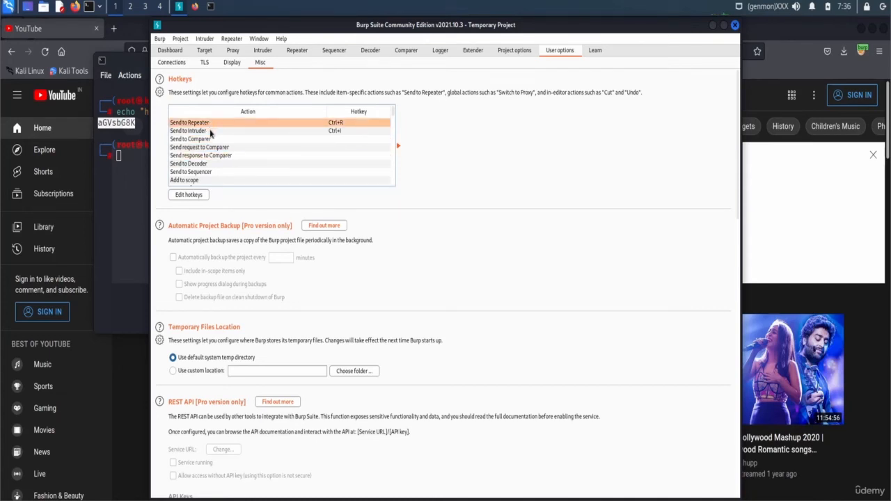
pyautogui.click(324, 132)
pyautogui.click(298, 147)
pyautogui.click(305, 140)
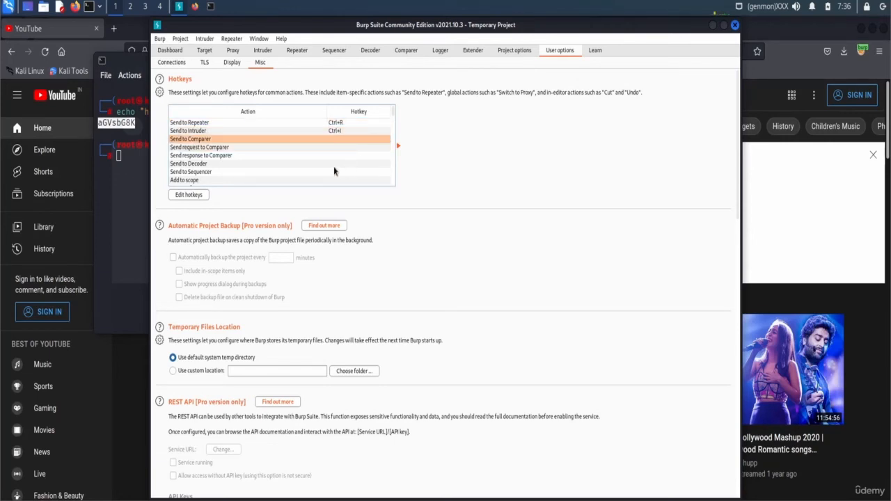
# - Review Project options HTTP, TLS, Sessions and Misc settings
pyautogui.click(514, 50)
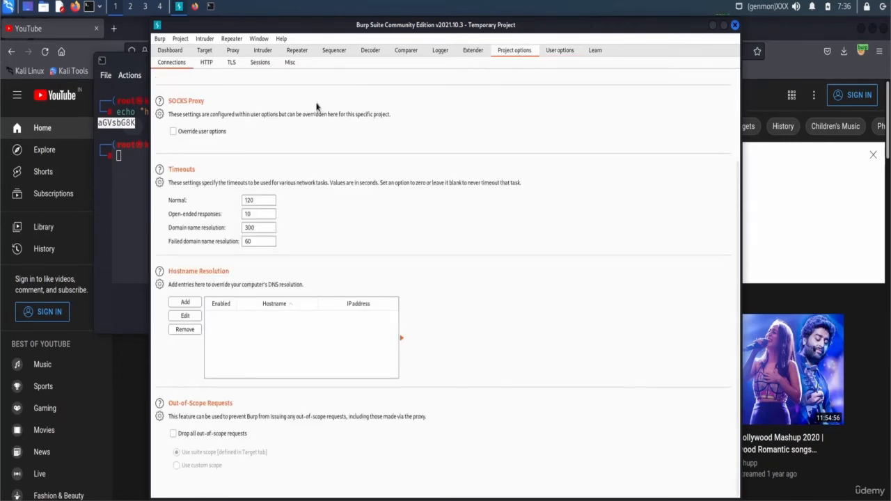
pyautogui.click(206, 62)
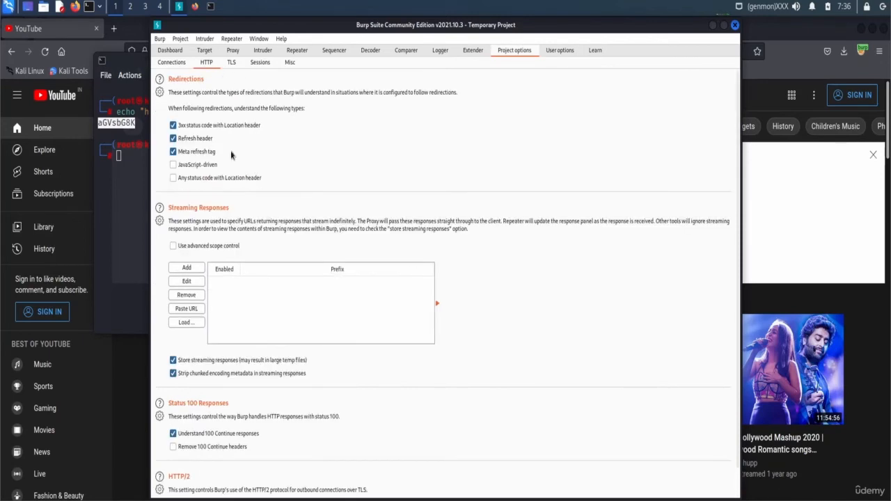
pyautogui.scroll(-1, 251, 215)
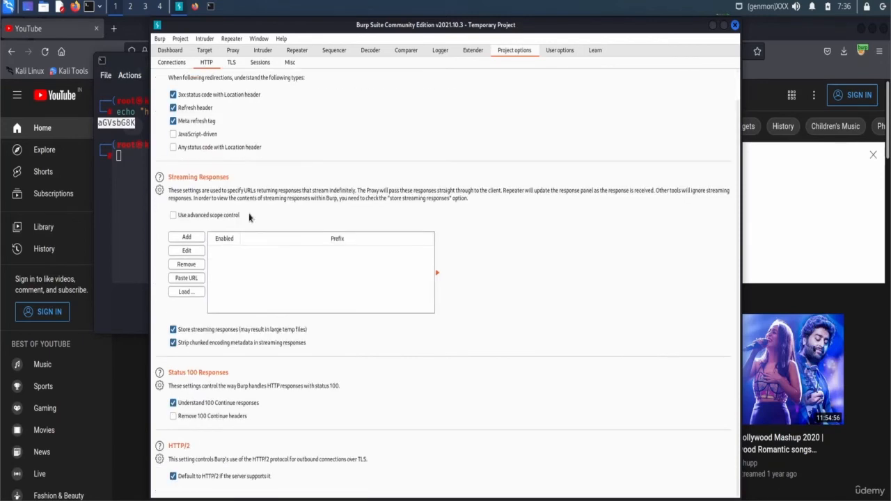
pyautogui.click(232, 66)
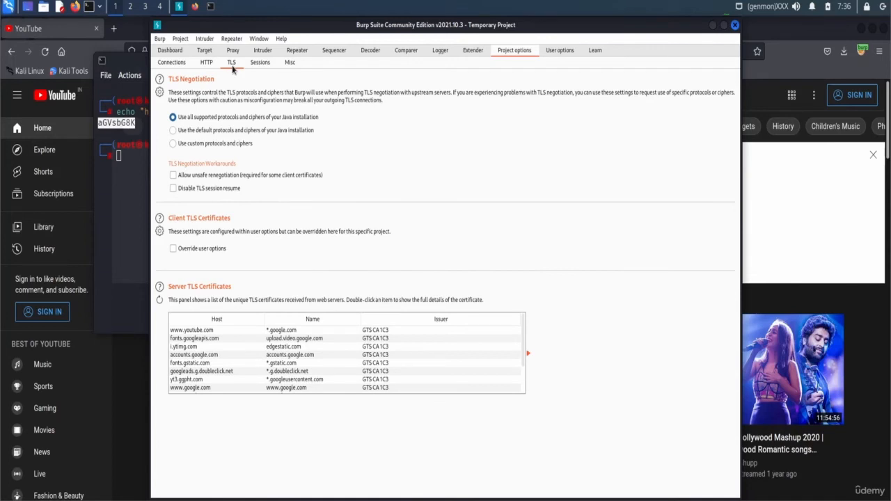
pyautogui.click(260, 64)
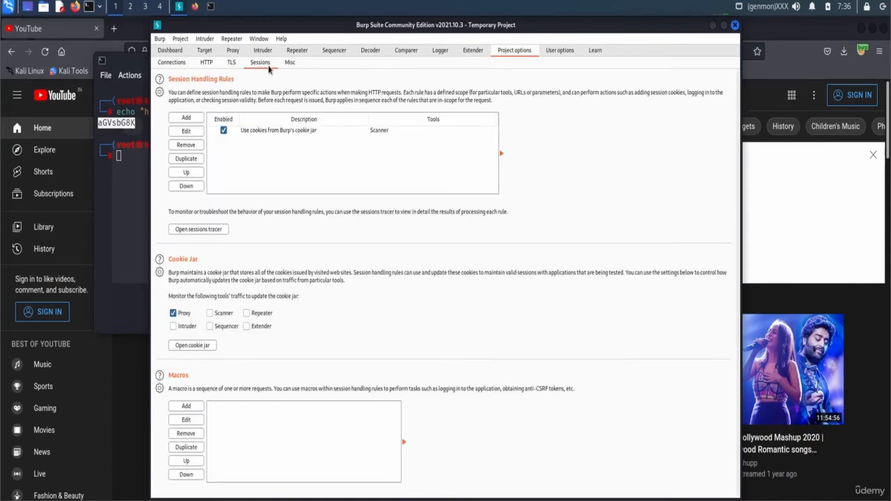
pyautogui.click(289, 63)
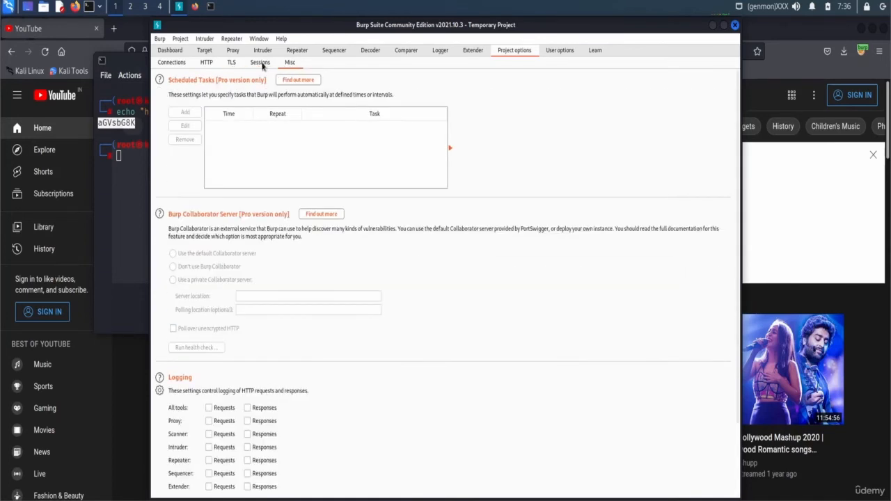
pyautogui.click(472, 50)
# - In the BApp Store, view the Turbo Intruder, YesWeBurp and Yara extension details
pyautogui.click(209, 62)
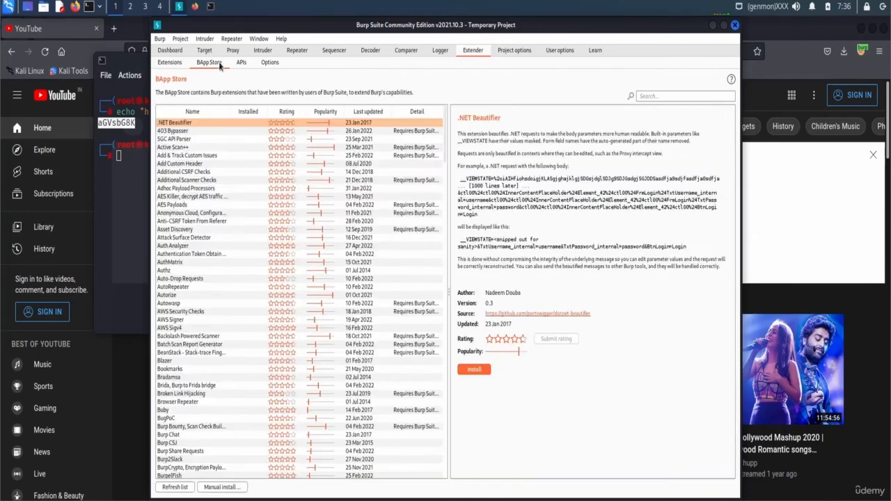
pyautogui.scroll(-5, 322, 279)
pyautogui.scroll(-15, 323, 271)
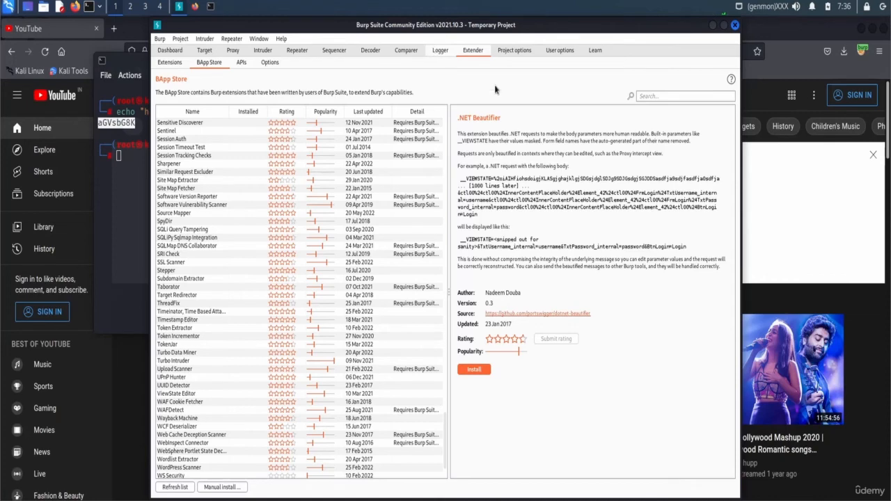
pyautogui.click(254, 361)
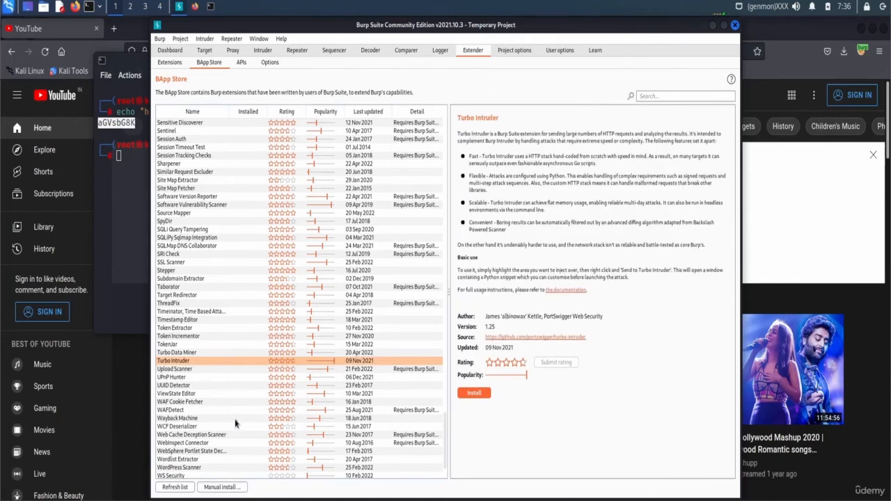
pyautogui.scroll(-2, 238, 426)
pyautogui.click(203, 474)
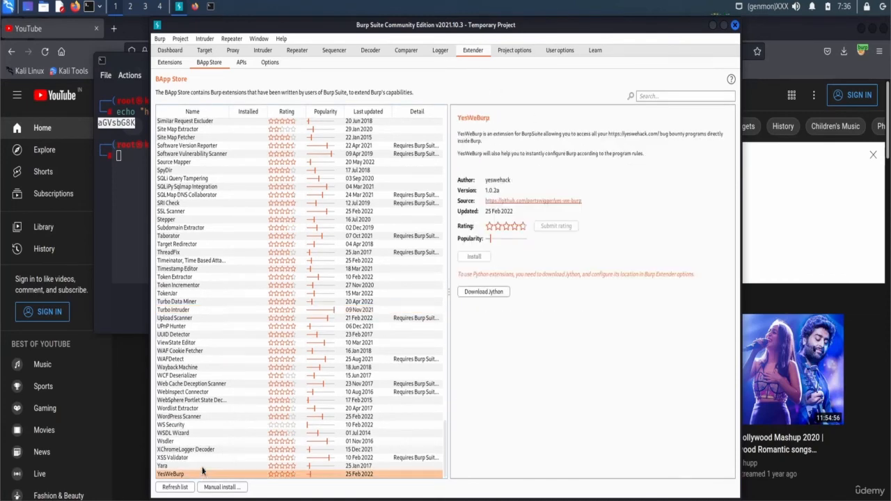
pyautogui.click(202, 465)
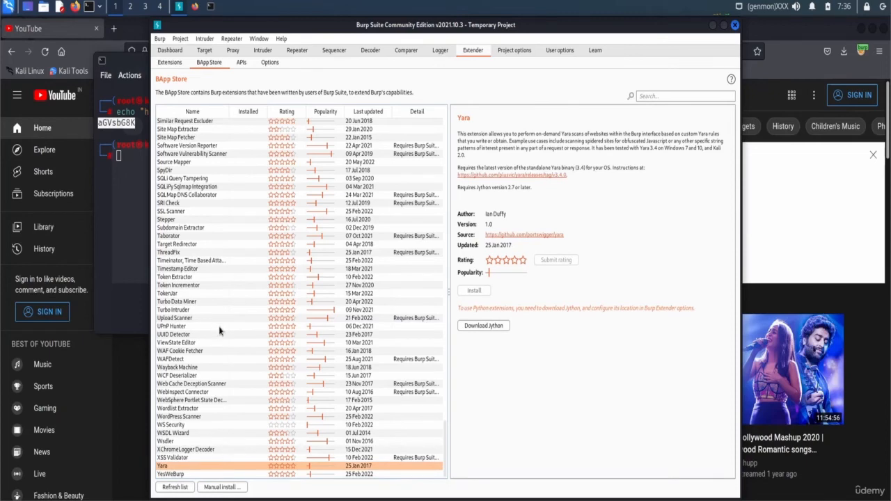
# - View the UUID Detector, Auto-Drop Requests and OAUTH Scan extension details
pyautogui.click(193, 334)
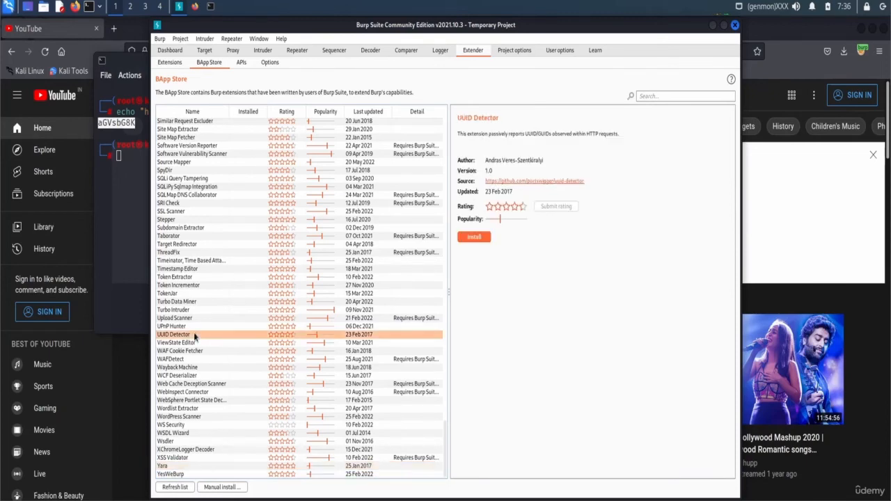
pyautogui.scroll(7, 258, 356)
pyautogui.scroll(20, 264, 356)
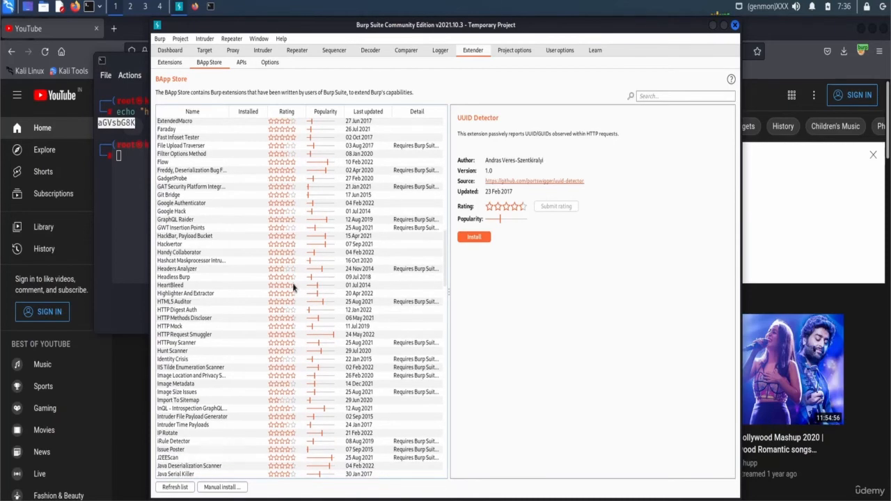
pyautogui.scroll(8, 254, 323)
pyautogui.scroll(8, 334, 209)
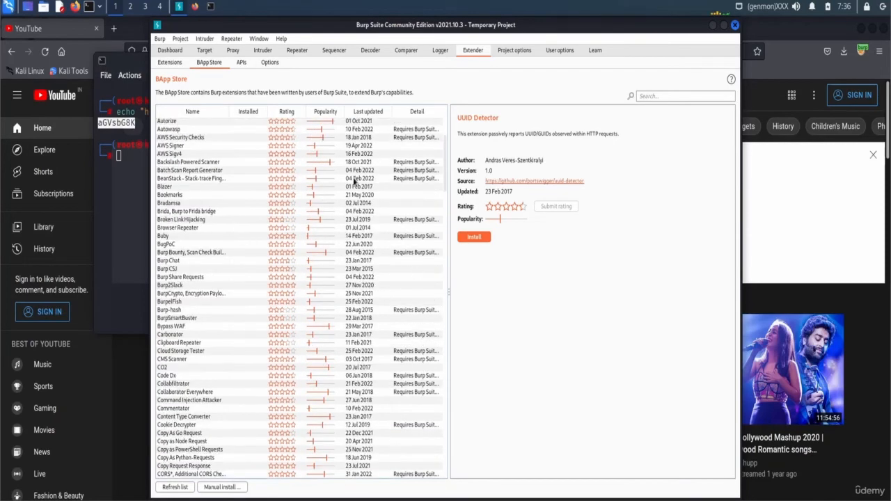
pyautogui.scroll(7, 271, 302)
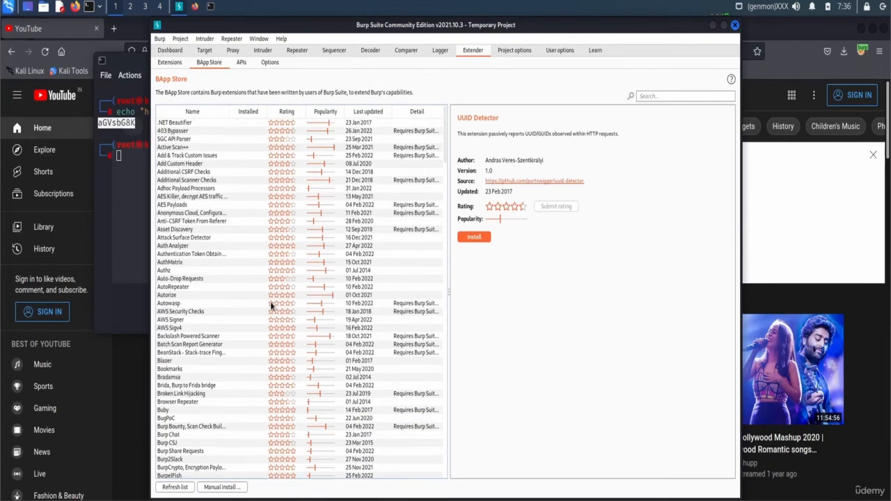
pyautogui.click(254, 280)
pyautogui.scroll(-15, 253, 287)
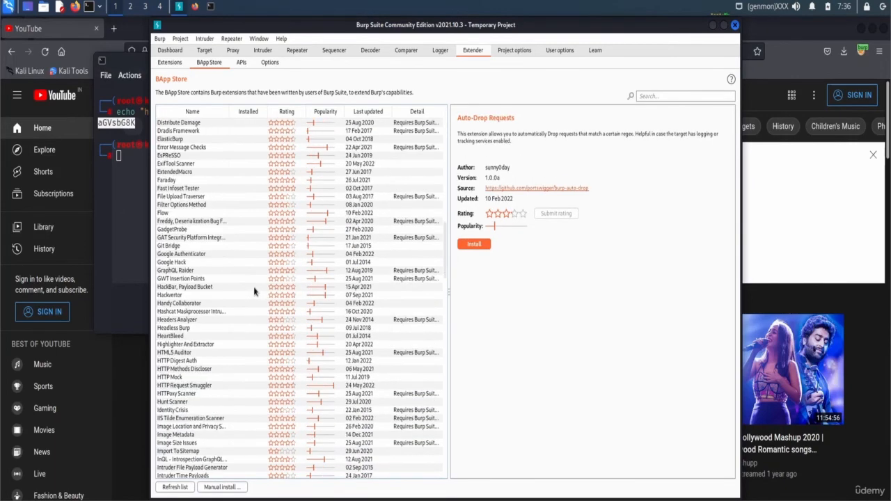
pyautogui.scroll(-7, 223, 387)
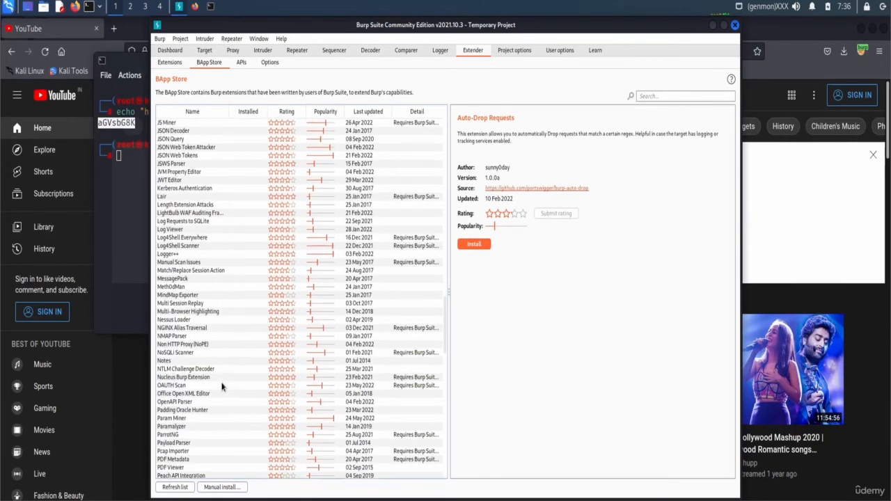
pyautogui.click(223, 387)
# - View Token Extractor and Taborator, ending on Turbo Intruder's version 1.25 description
pyautogui.scroll(-8, 223, 387)
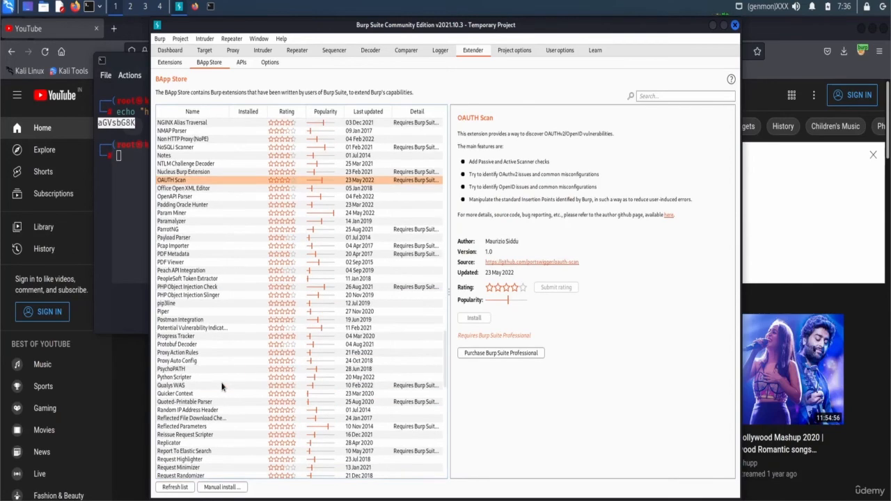
pyautogui.scroll(-7, 220, 380)
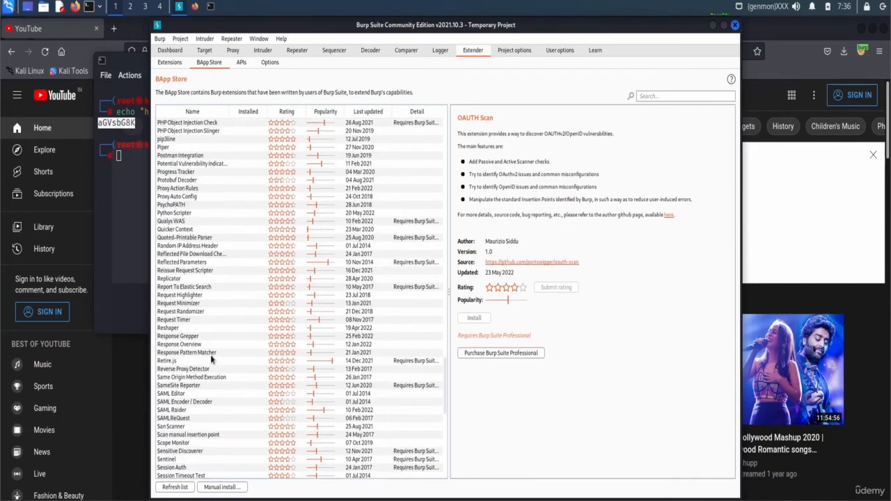
pyautogui.scroll(20, 211, 357)
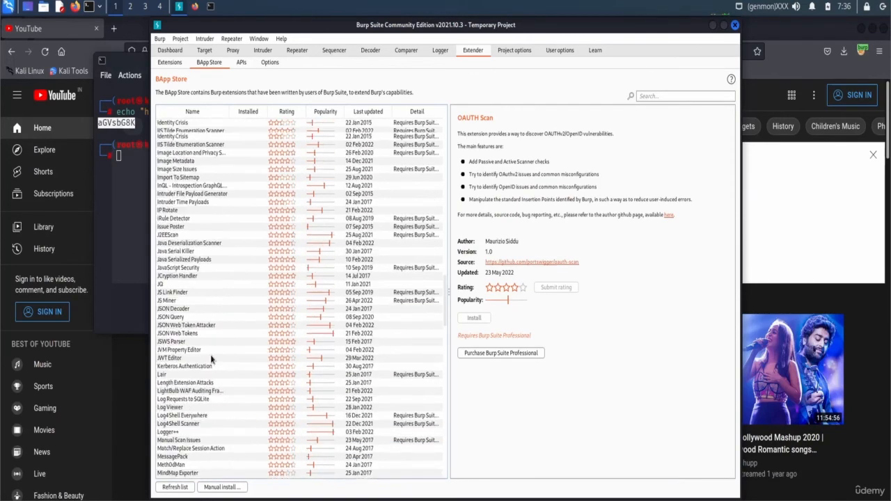
pyautogui.scroll(20, 210, 356)
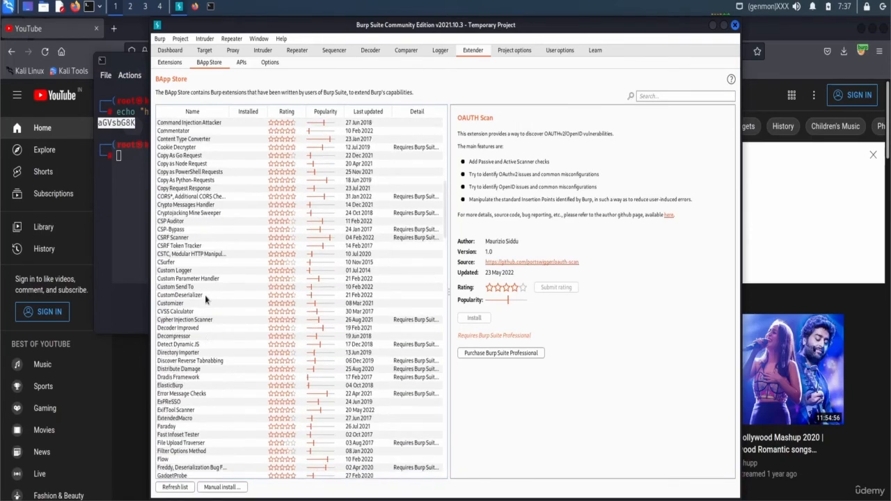
pyautogui.scroll(-20, 205, 300)
pyautogui.scroll(-15, 205, 300)
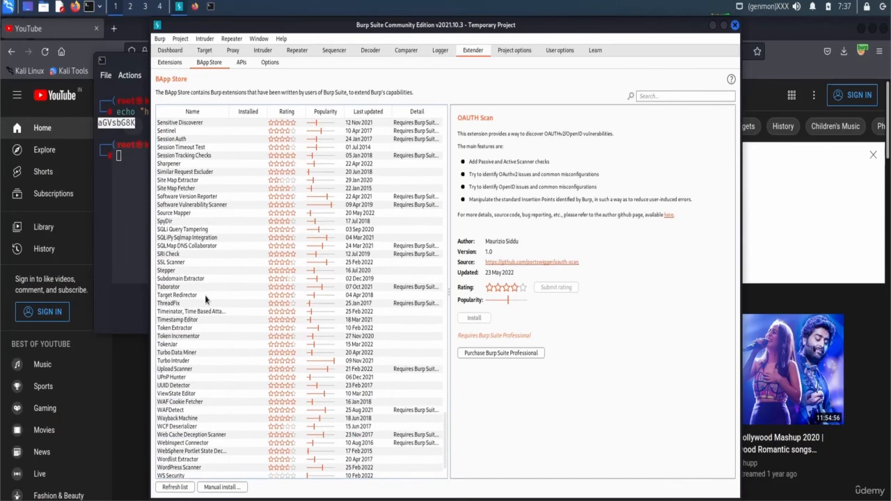
pyautogui.click(166, 330)
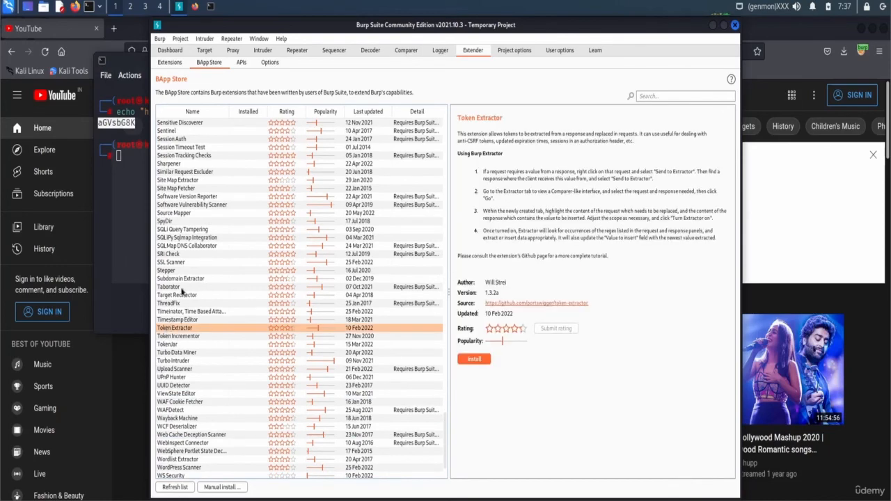
pyautogui.click(181, 289)
pyautogui.click(197, 361)
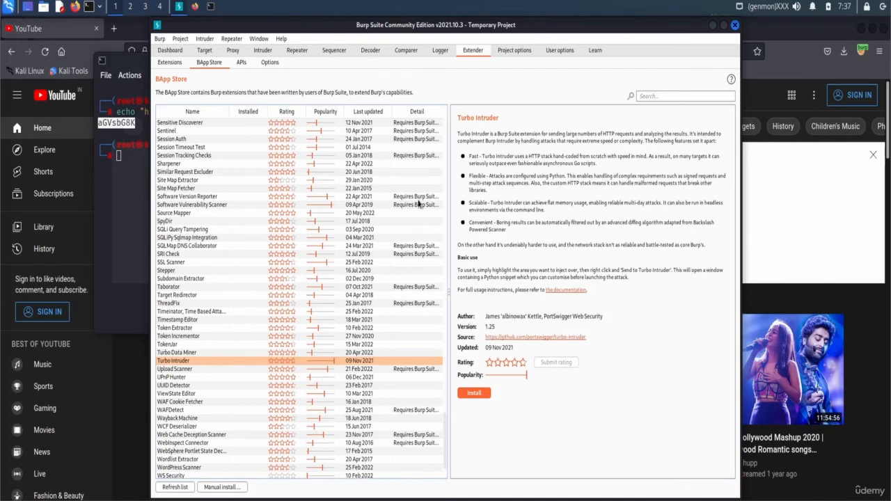
# - Check Extender APIs and Options, Target, Proxy Options, then Proxy Intercept (off) before switching to Firefox
pyautogui.click(241, 65)
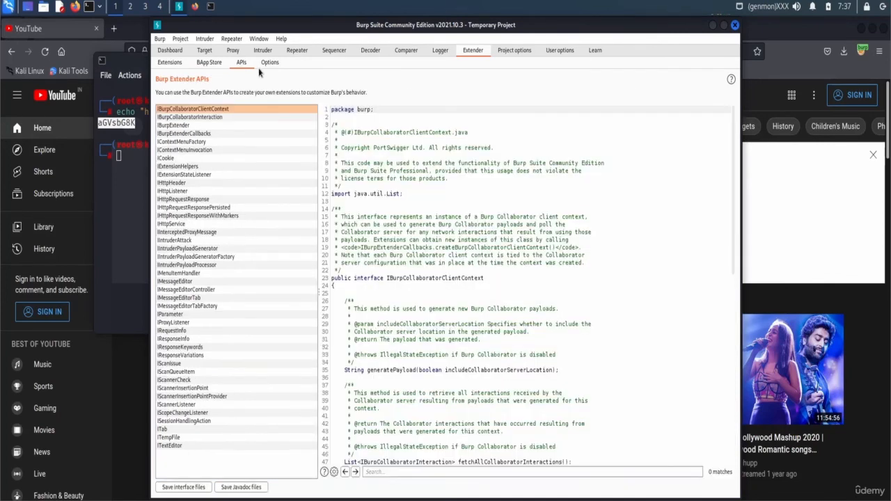
pyautogui.click(265, 67)
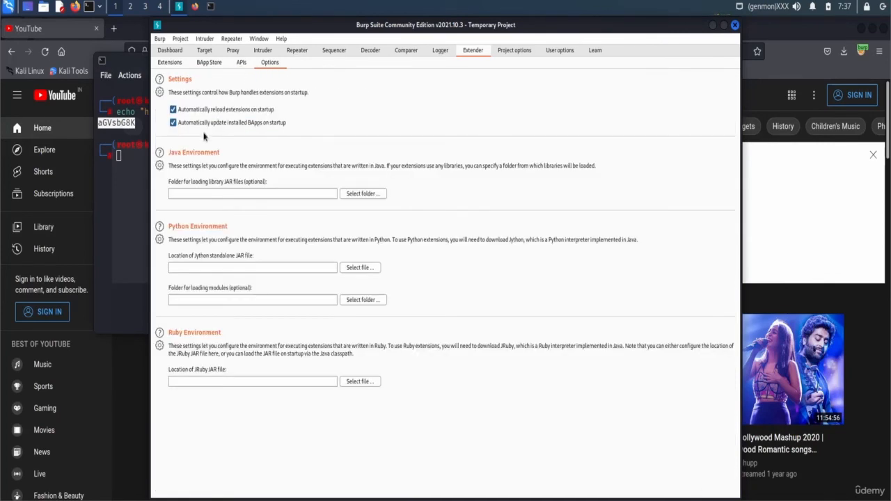
pyautogui.click(203, 53)
pyautogui.click(231, 53)
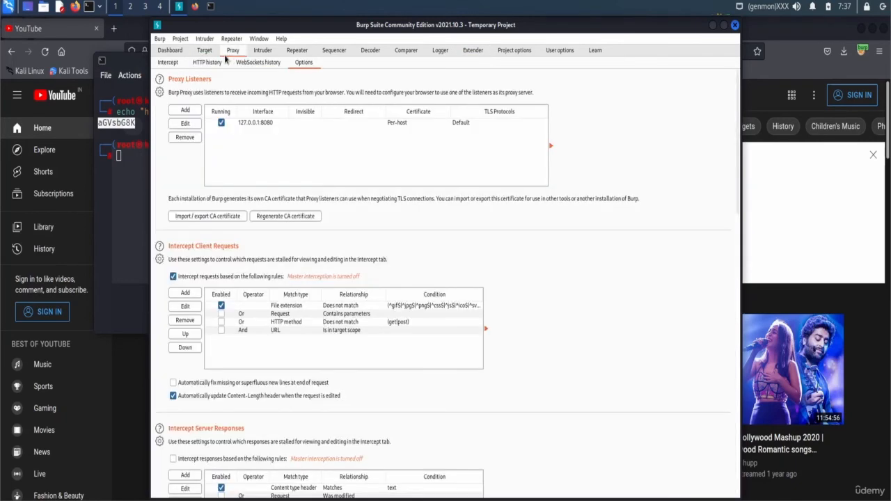
pyautogui.click(165, 64)
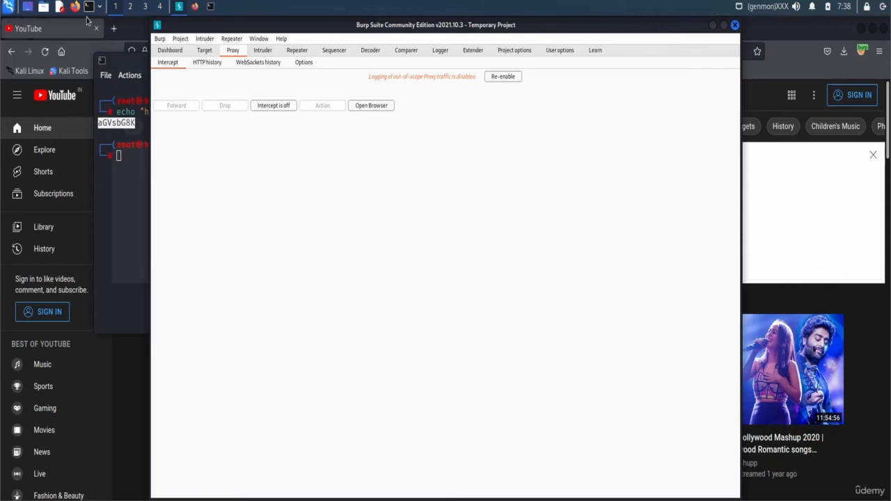
pyautogui.click(112, 28)
# - After closing YouTube, Google 'tryhackme burp' and open the 'Burp Suite - TryHackMe' result
pyautogui.click(97, 29)
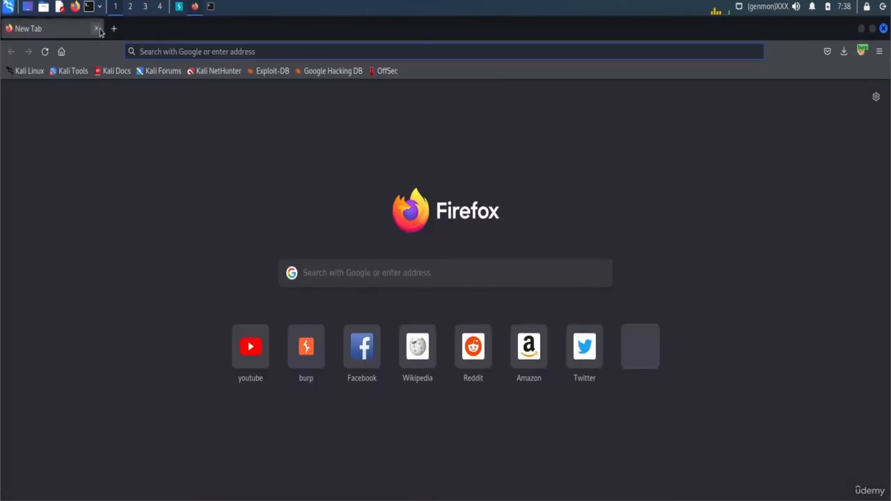
pyautogui.write('t')
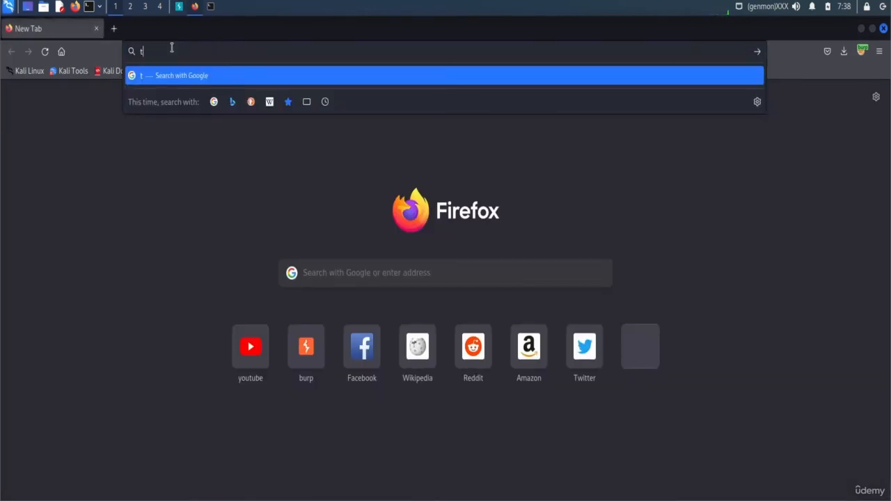
pyautogui.write('ryhackme burp')
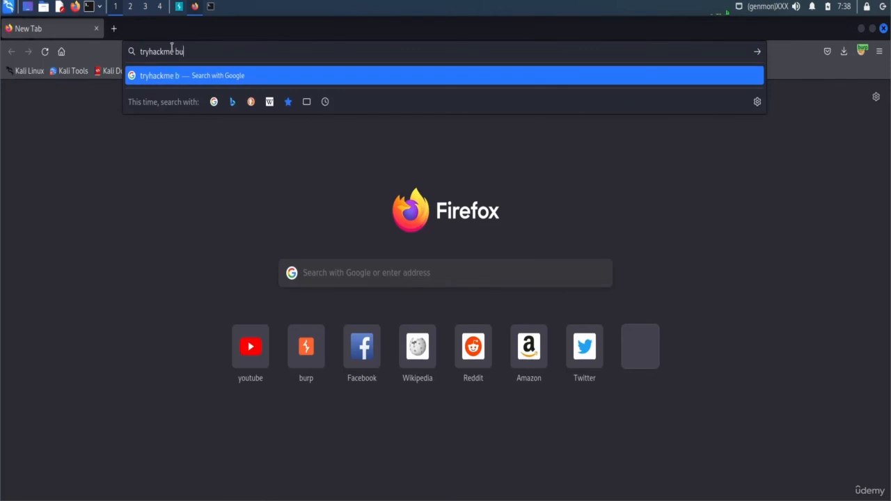
pyautogui.press('Return')
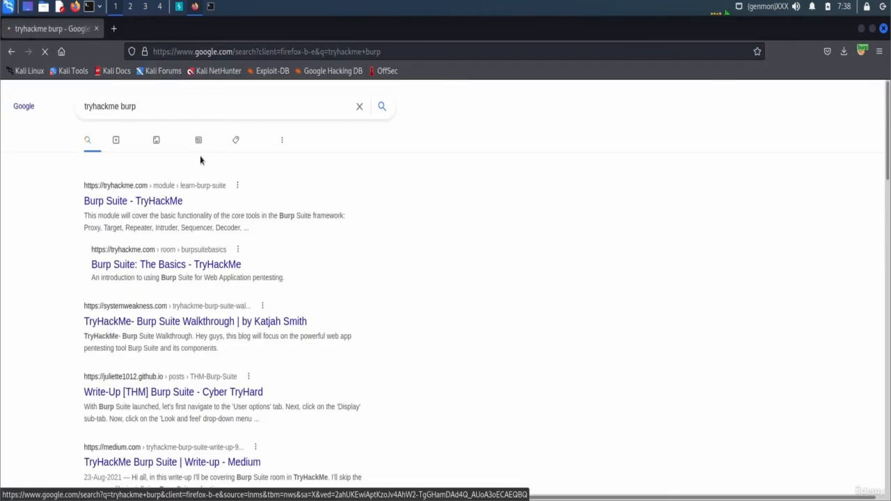
pyautogui.click(151, 204)
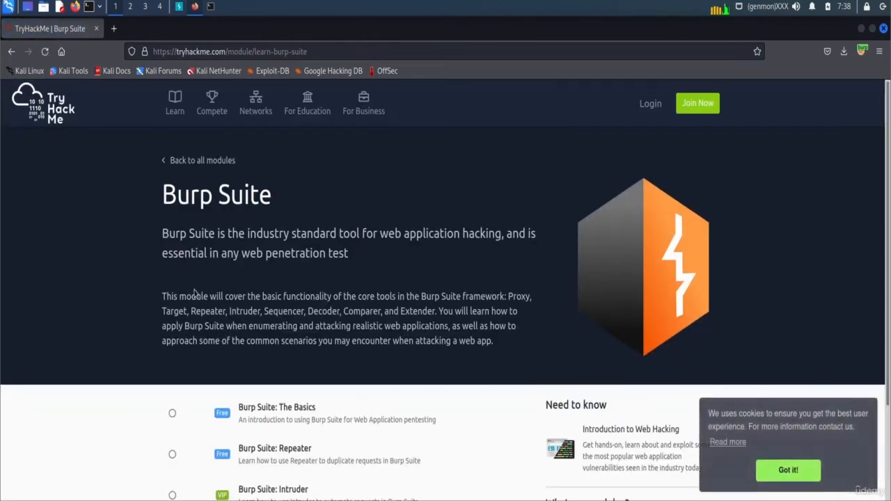
# - Dismiss the cookie banner with 'Got it!' and set FoxyProxy to 'Turn Off (Use Firefox Settings)'
pyautogui.scroll(-3, 195, 293)
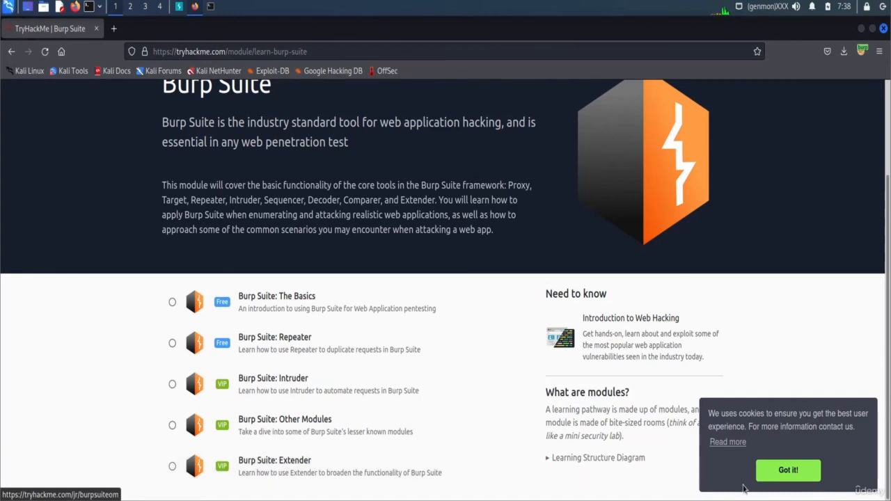
pyautogui.click(783, 471)
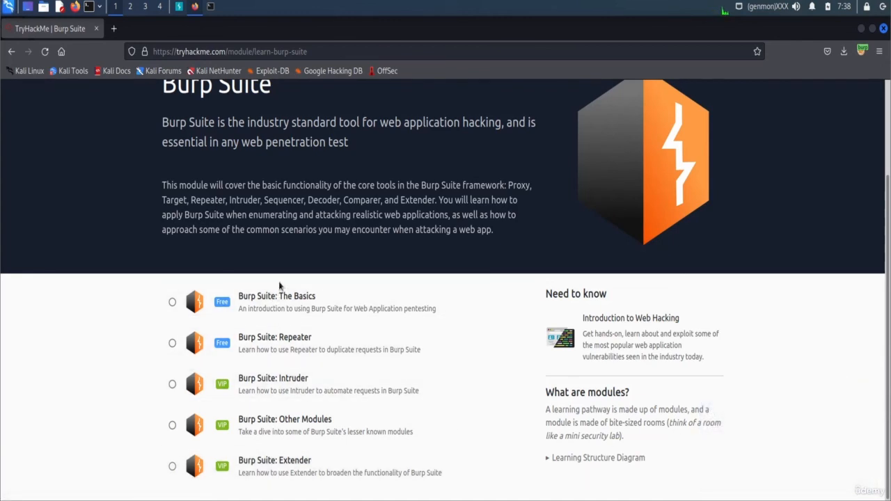
pyautogui.click(861, 51)
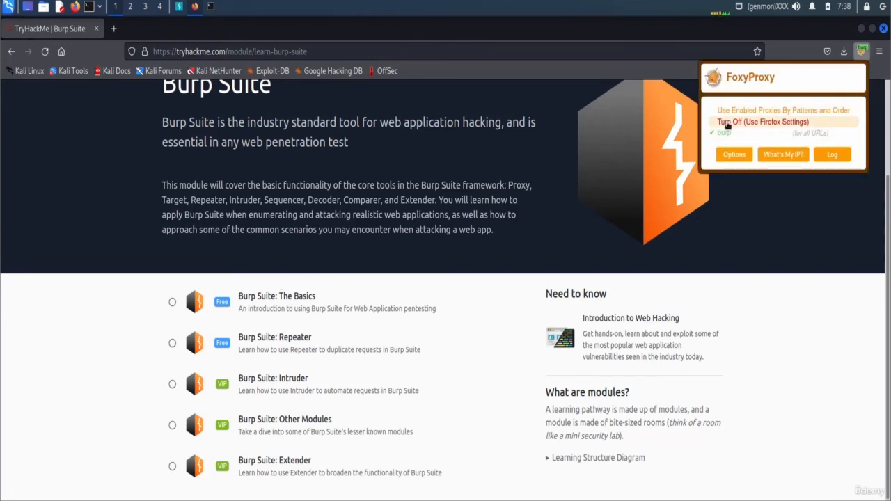
pyautogui.click(727, 123)
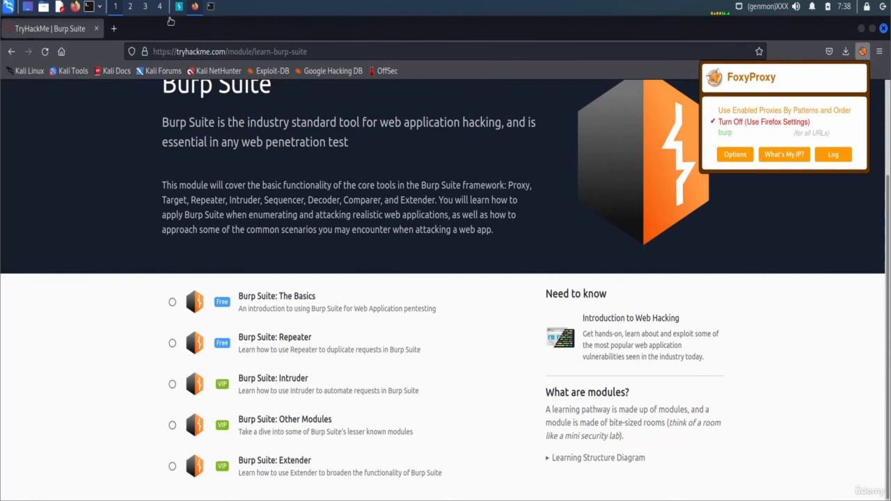